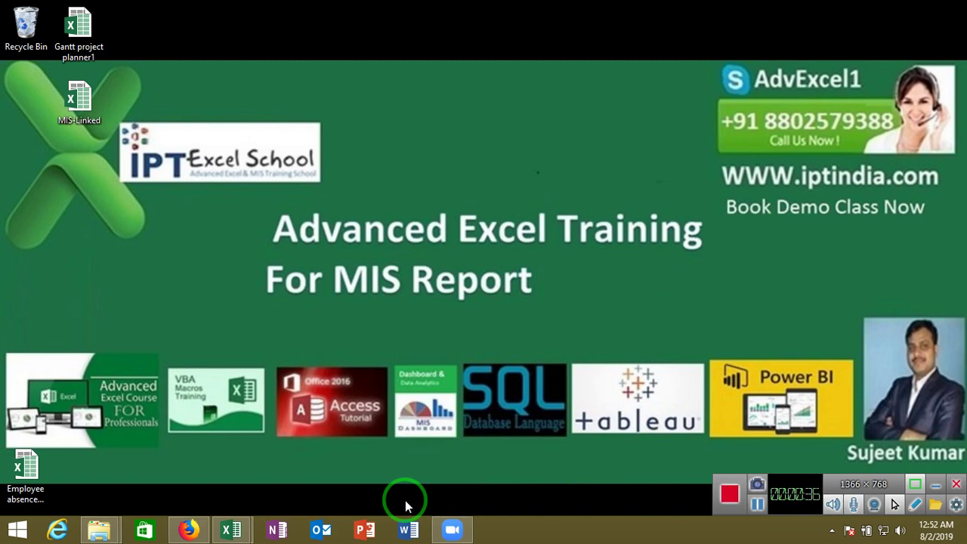
- Switch to the 'Pivot Data - Excel' window from its taskbar preview
mouse_move(247, 533)
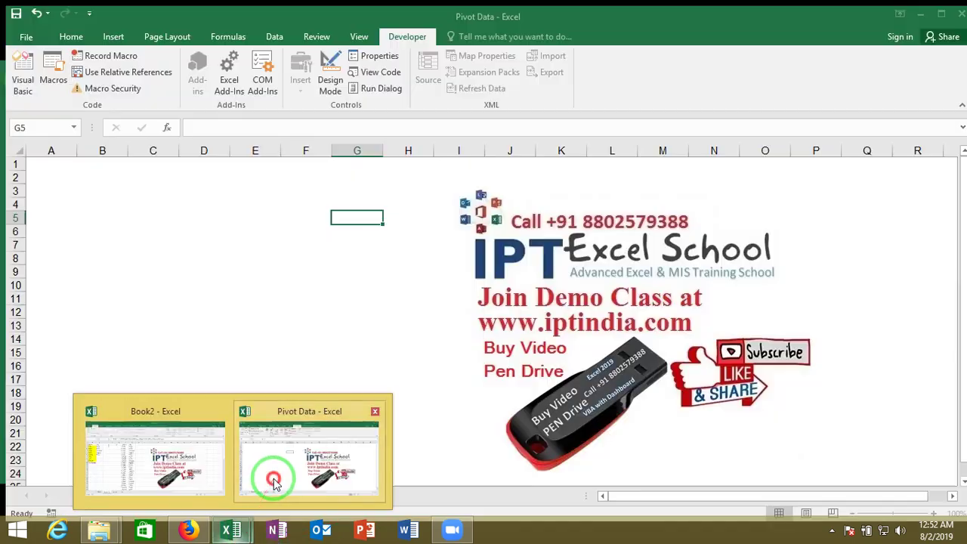
left_click(271, 476)
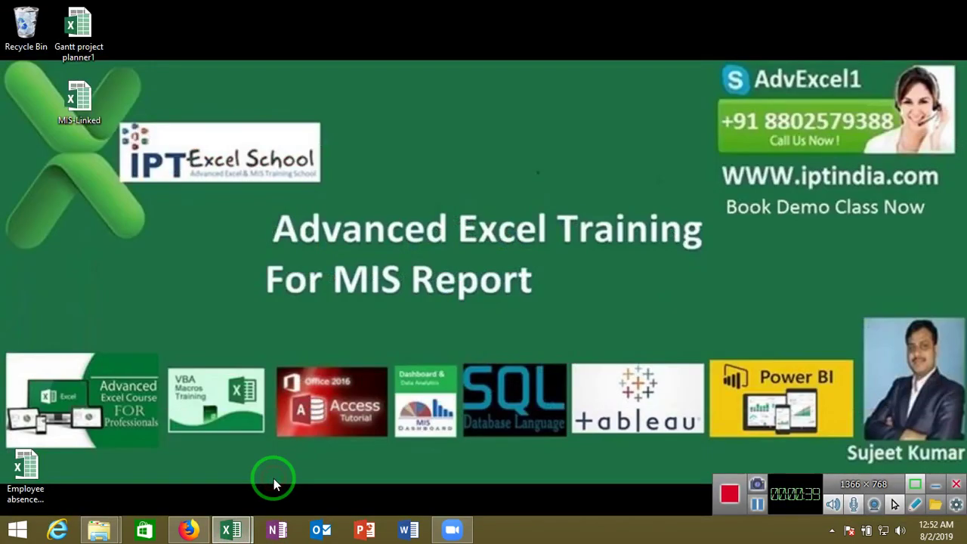
key("Up")
key("Up")
key("Up")
key("Home")
key("Right")
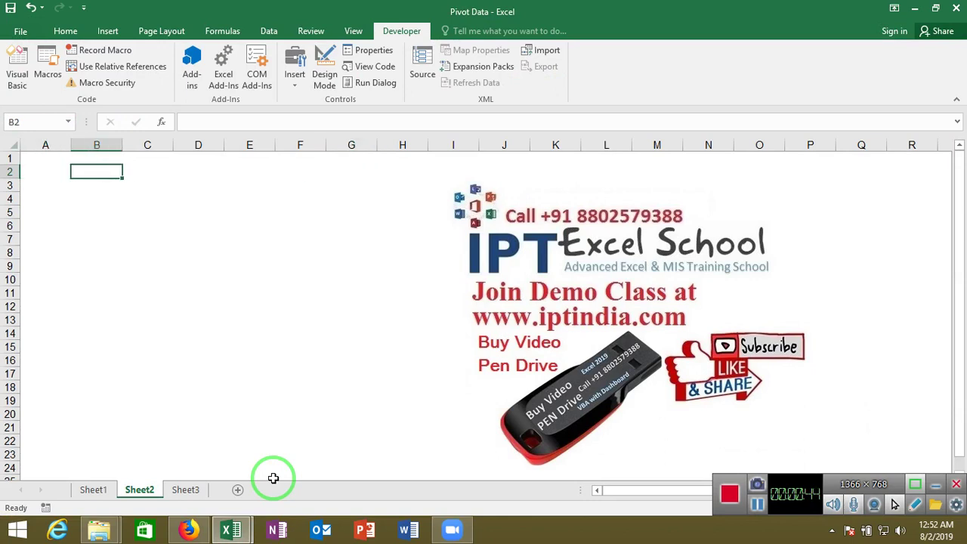
type("Pi")
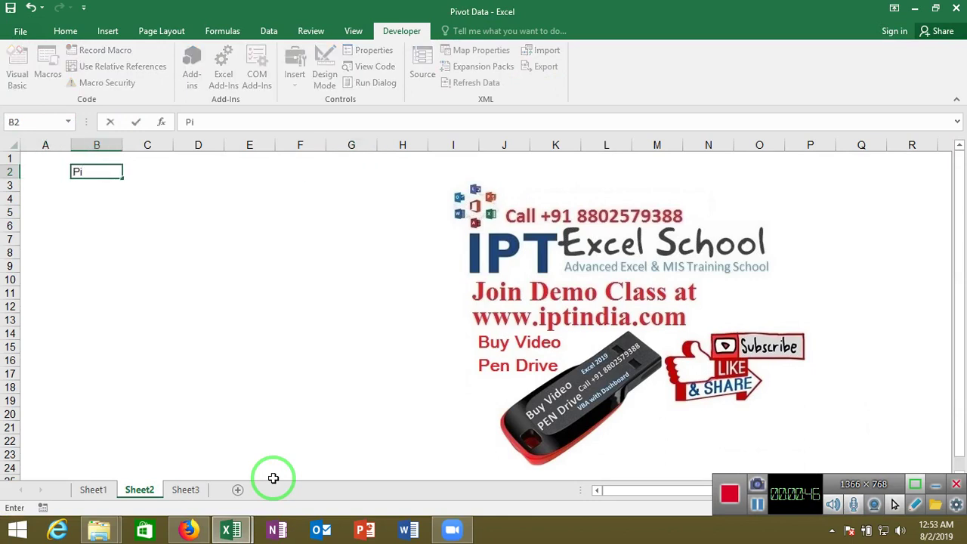
type("vot ")
type("Table")
key("Return")
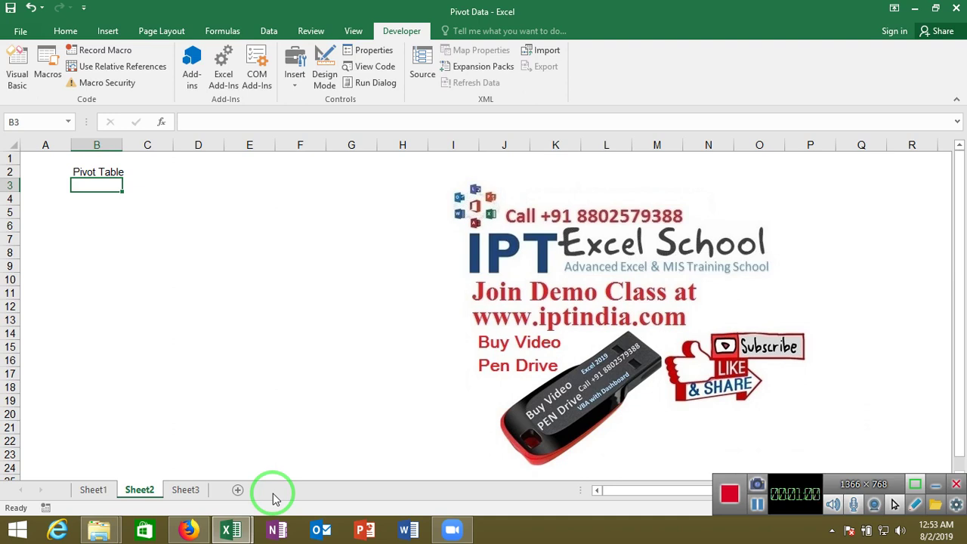
type("Power ")
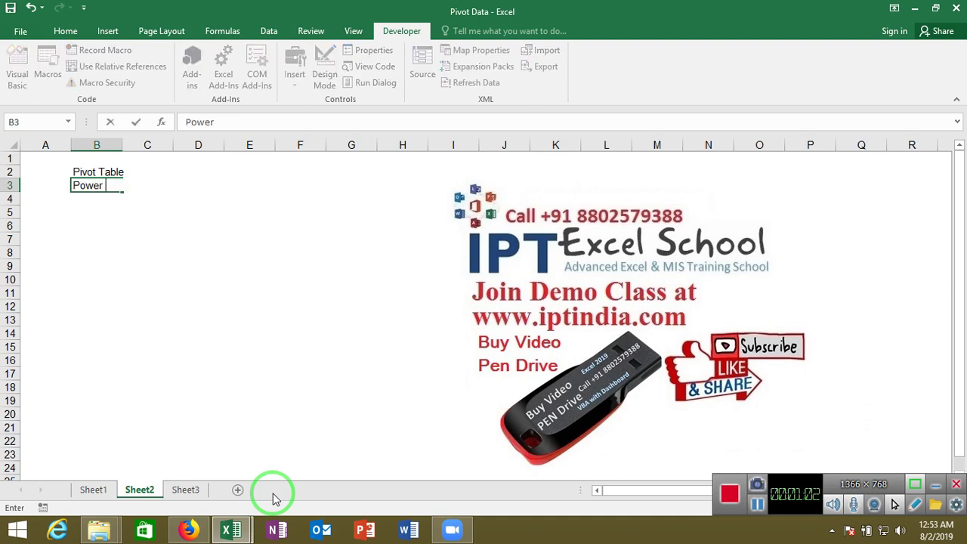
type("Pivot")
key("Return")
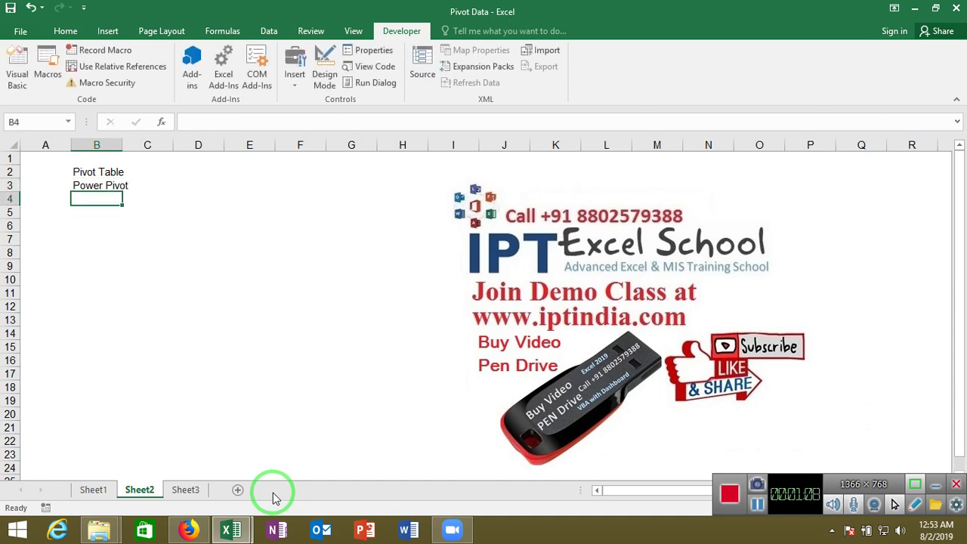
type("Power Query")
key("Return")
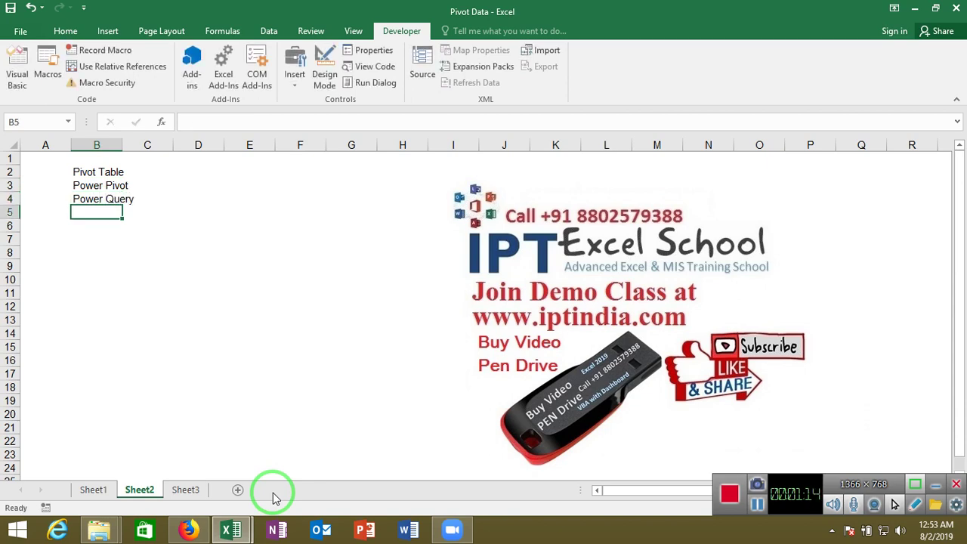
key("Up")
key("Up")
key("Up")
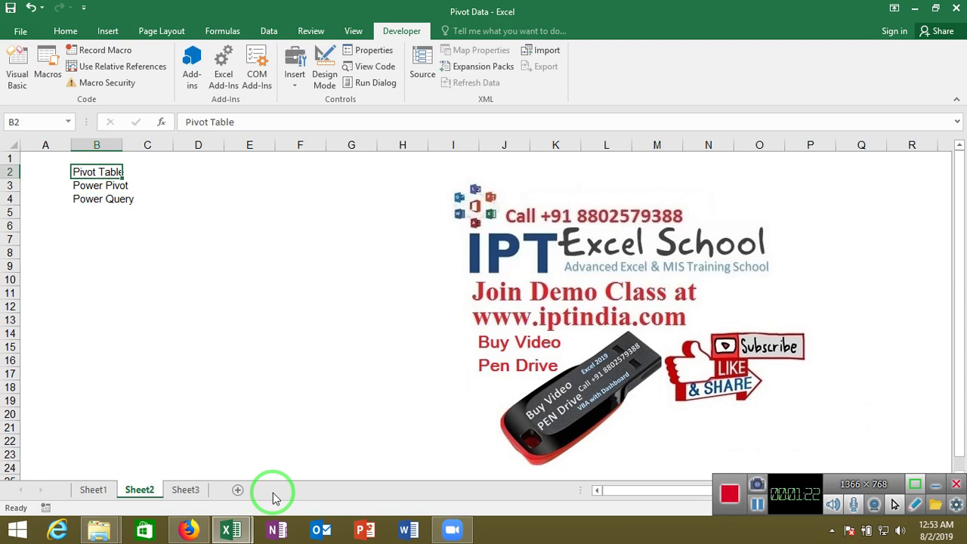
key("Down")
key("Up")
key("shift+Down")
key("shift+Down")
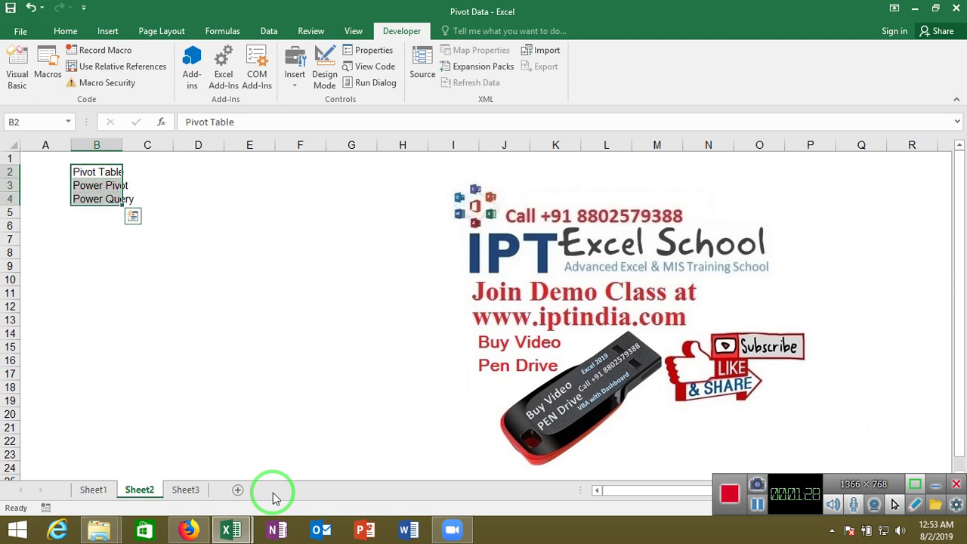
key("Down")
key("Down")
key("Down")
key("Down")
key("Left")
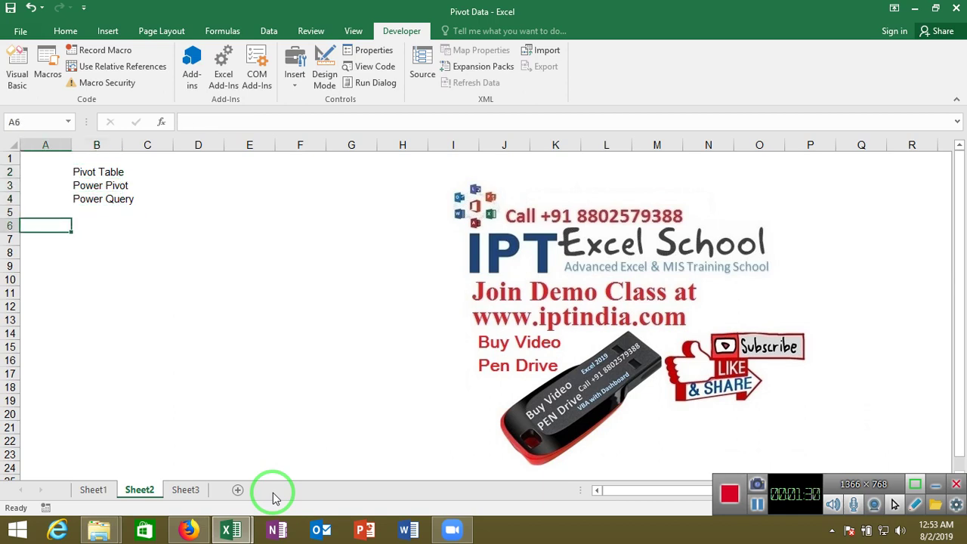
key("Up")
key("Up")
key("Up")
key("Right")
key("Up")
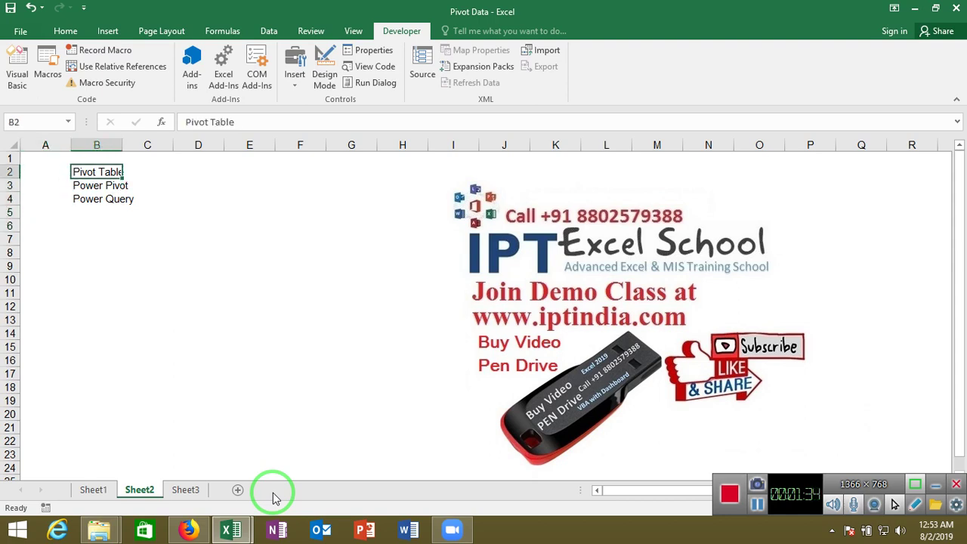
key("shift+Down")
key("shift+Down")
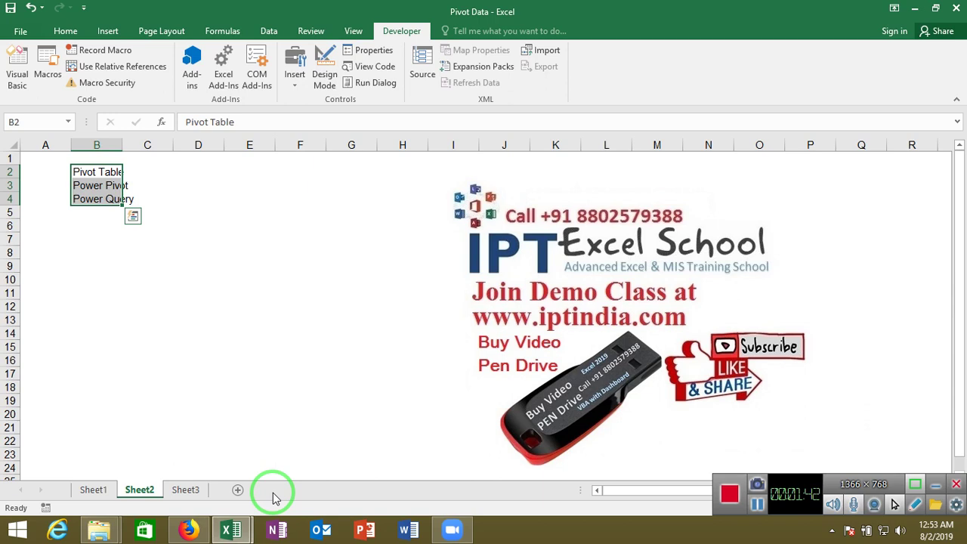
key("Delete")
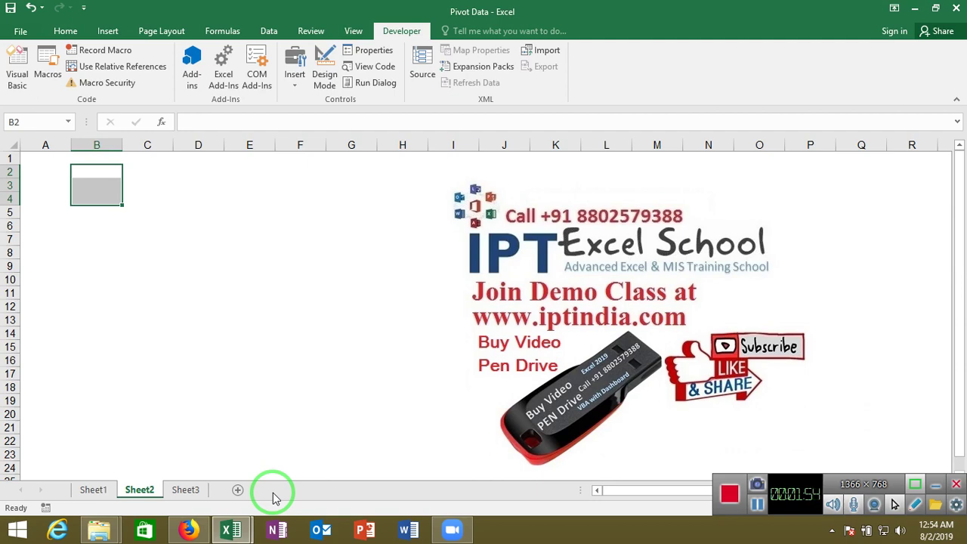
key("Left")
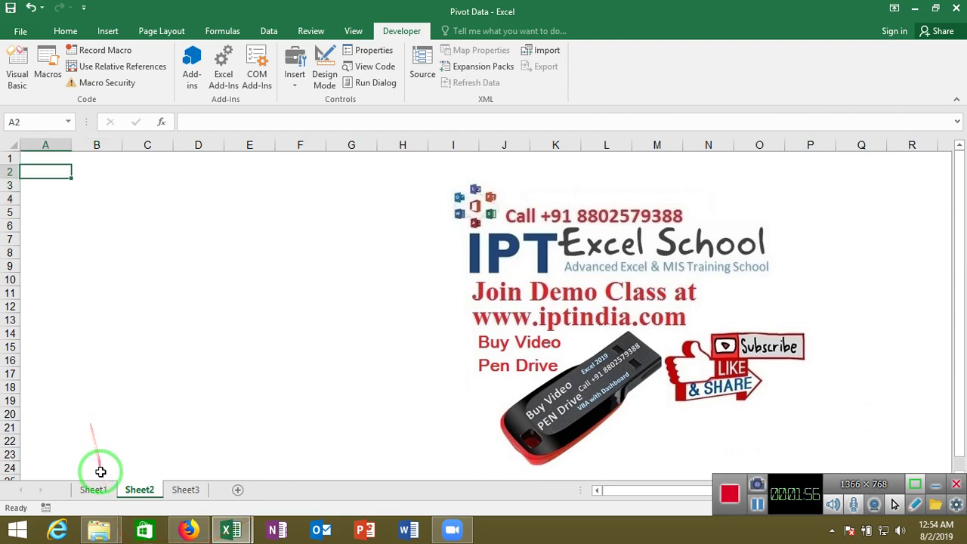
left_click(99, 490)
- Rename the Sheet1 tab holding the team sales table to 'Data'
left_click(100, 489)
type("Da")
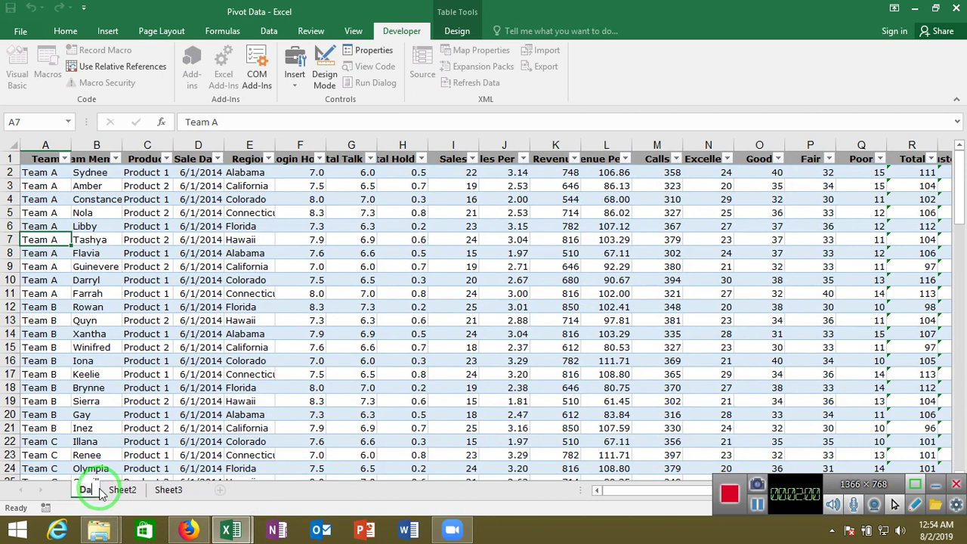
type("ta")
key("Return")
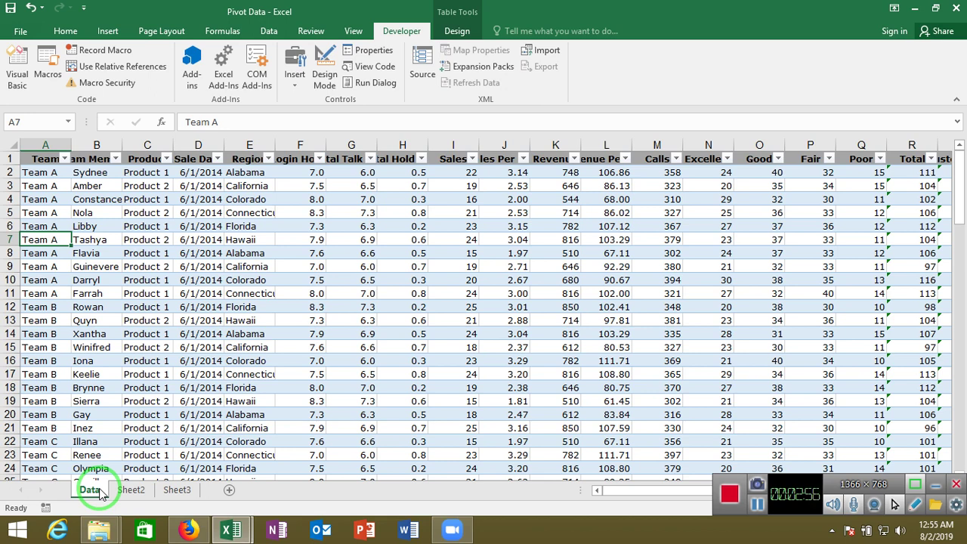
- Survey the sales table's extent and its headers from Team across to Total Talk Time
key("Up")
key("Up")
key("Up")
key("Up")
key("Up")
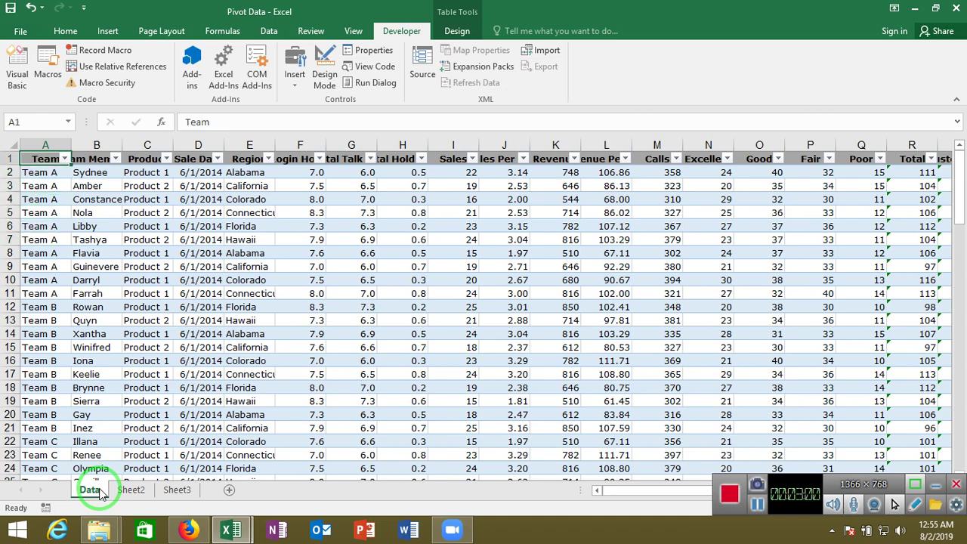
key("ctrl+Right")
key("ctrl+Down")
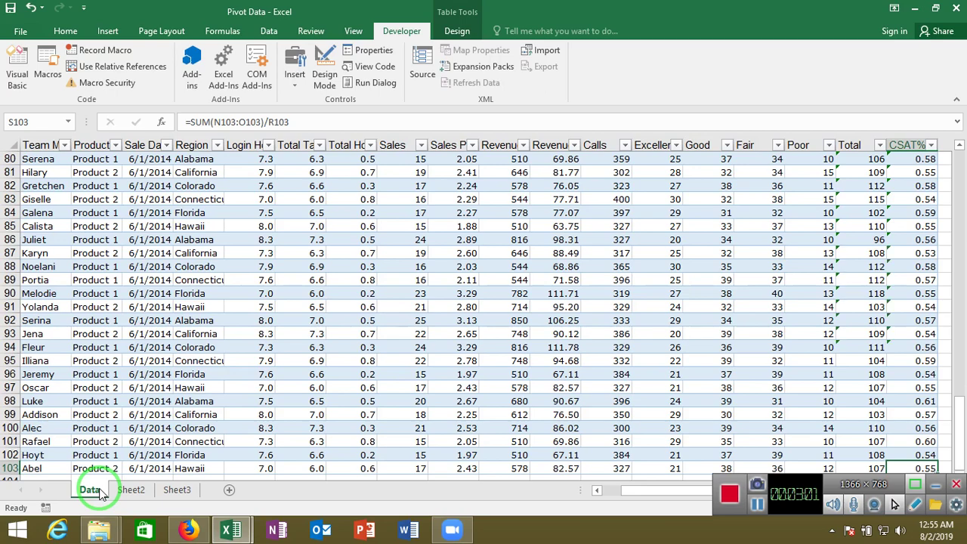
key("ctrl+Left")
key("ctrl+Up")
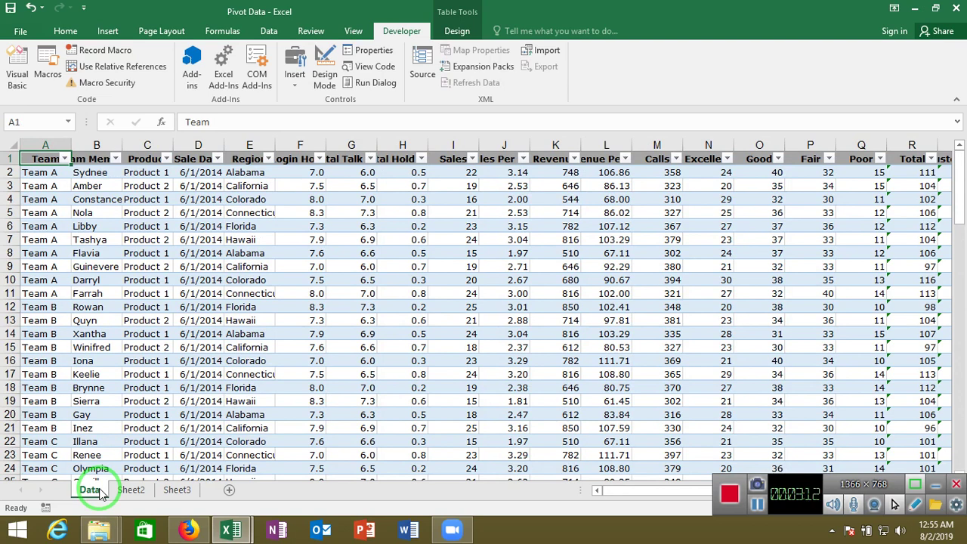
key("Right")
key("Right")
key("Right")
key("Right")
key("Left")
key("Left")
key("Left")
key("Left")
key("Down")
key("Up")
key("Right")
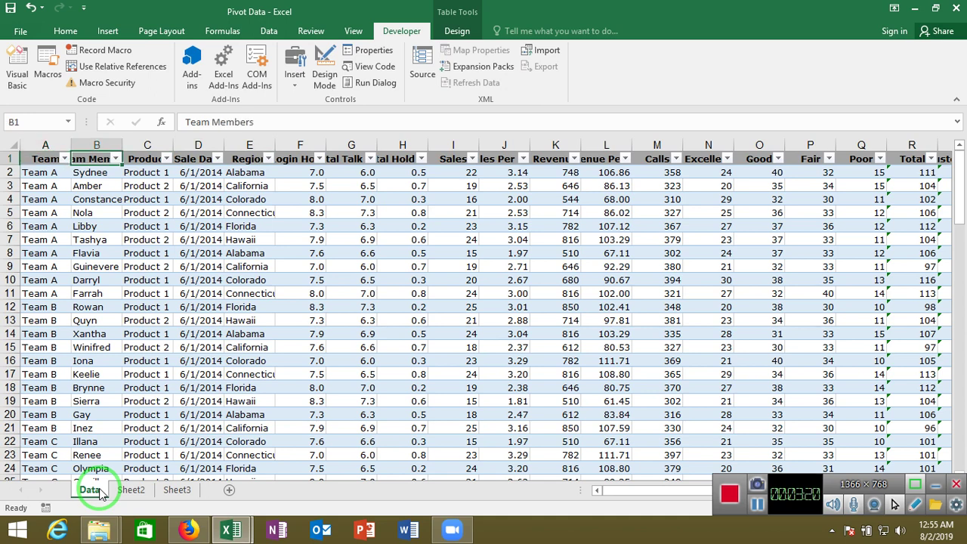
key("Right")
key("Right")
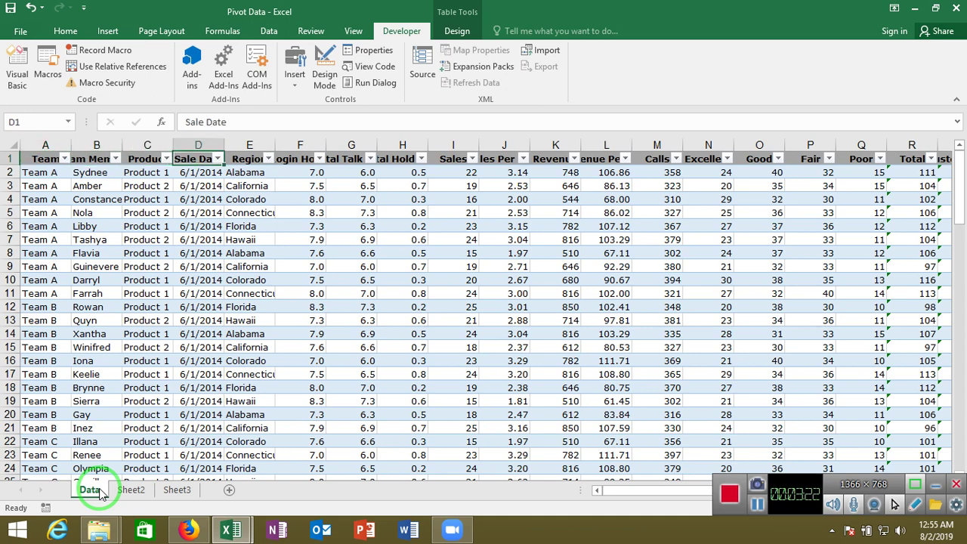
key("Right")
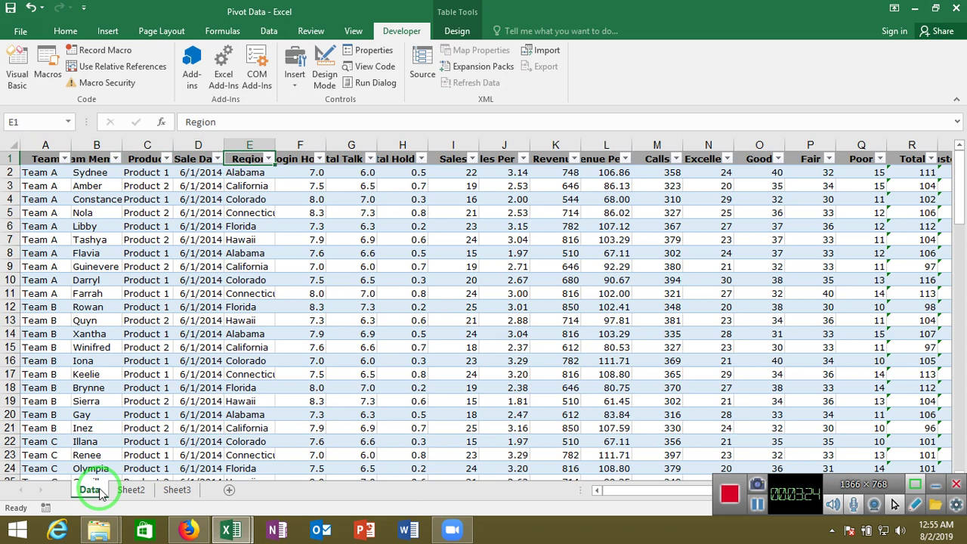
key("Right")
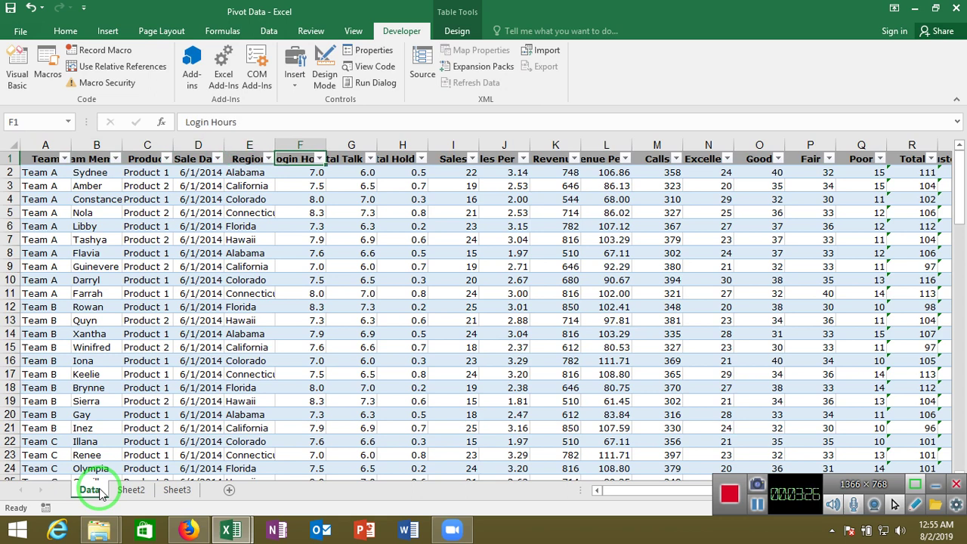
key("Right")
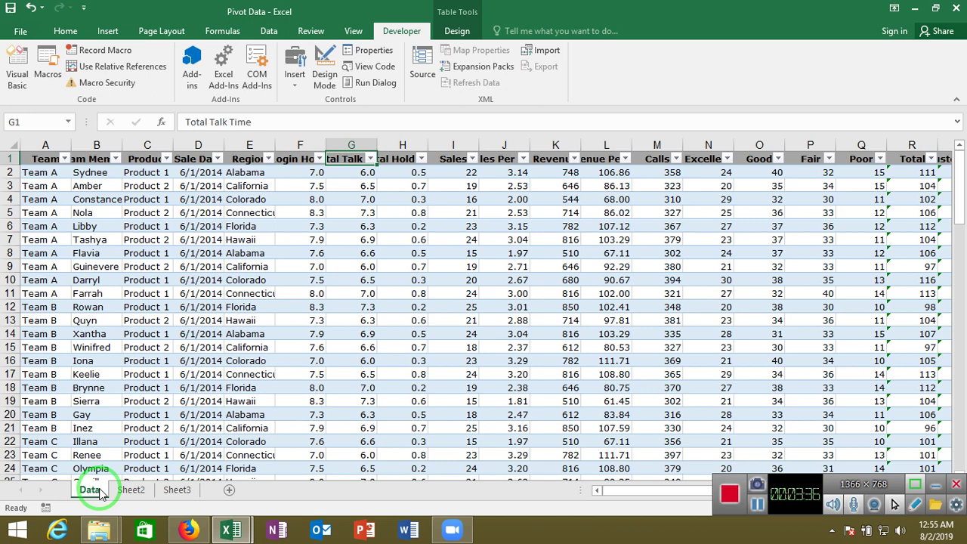
key("Left")
- Move along row 2 to the Sales Per Hour header and switch off the filter dropdowns with Ctrl+Shift+L
key("Down")
key("Right")
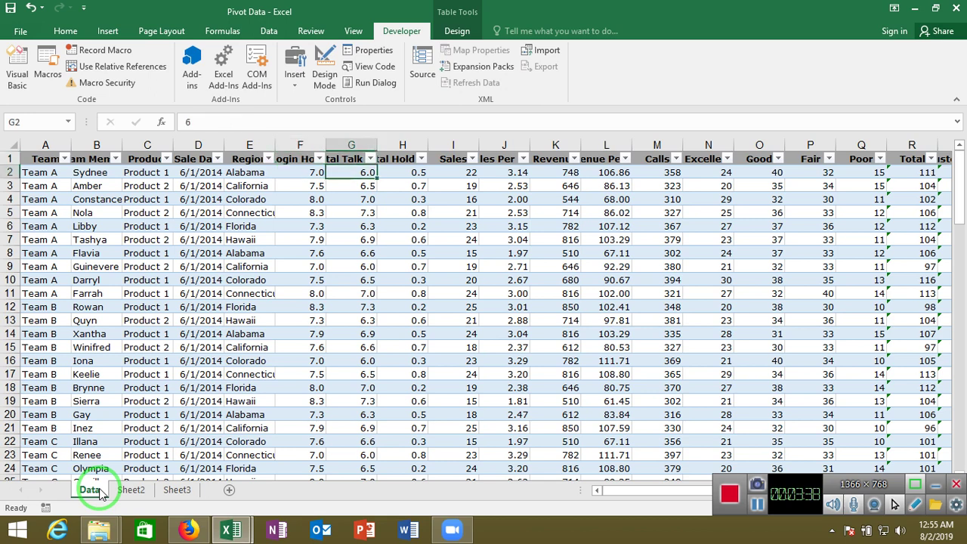
key("Up")
key("Down")
key("Left")
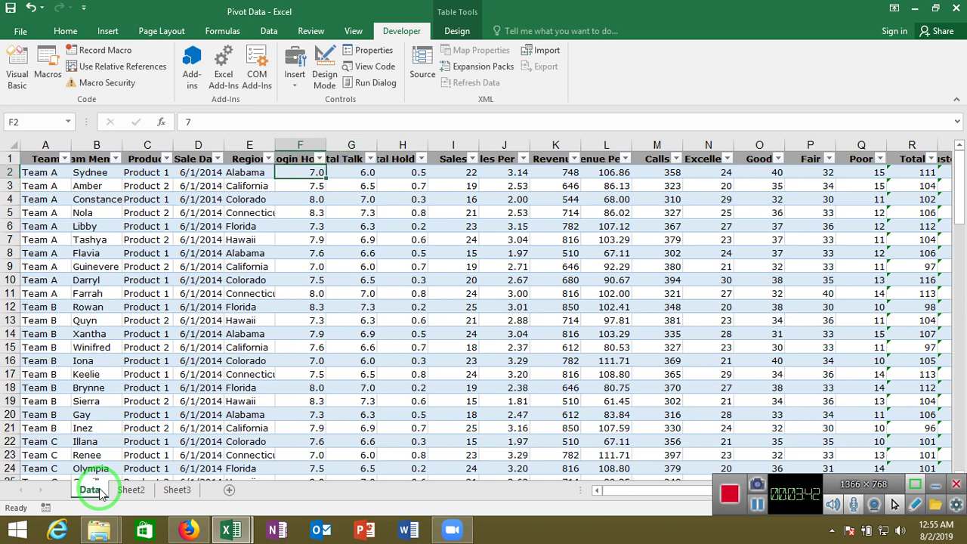
key("Right")
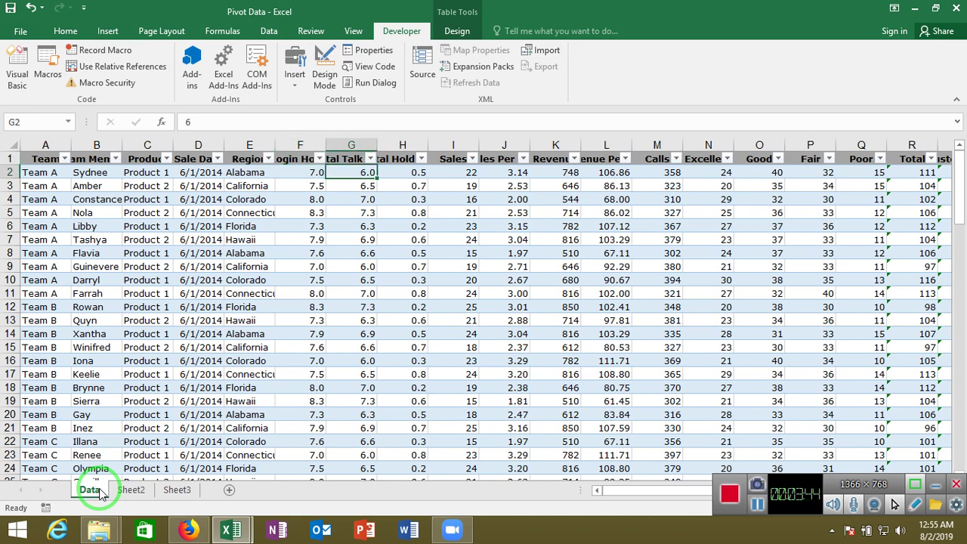
key("Right")
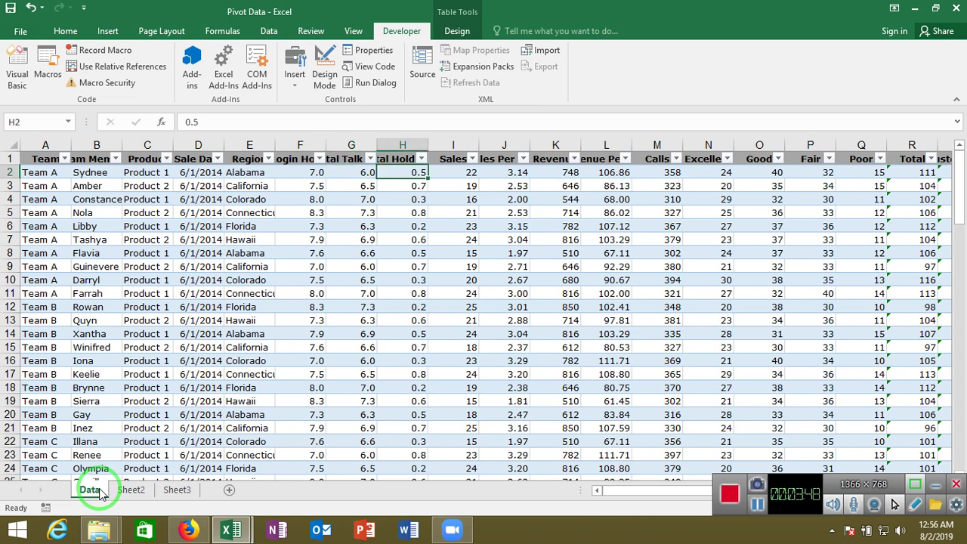
key("Right")
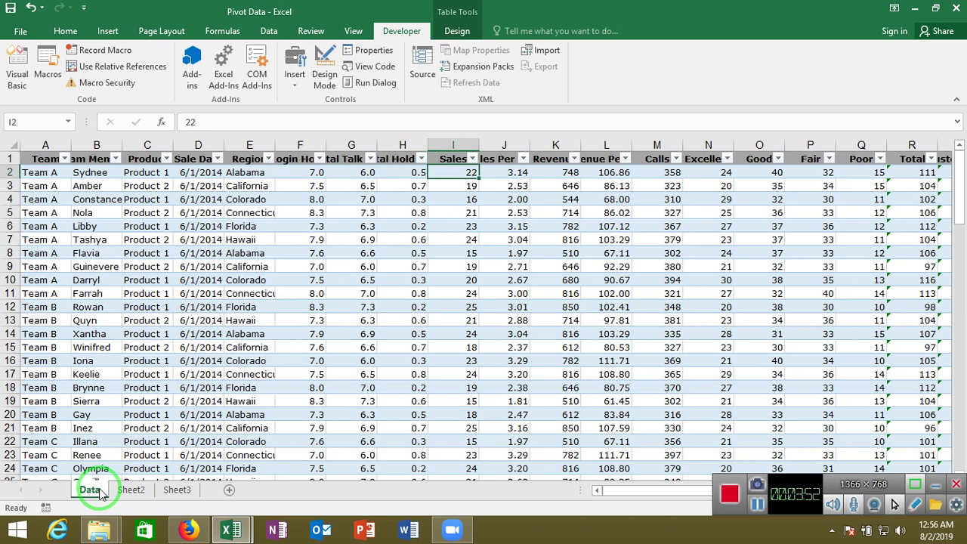
key("Right")
key("Up")
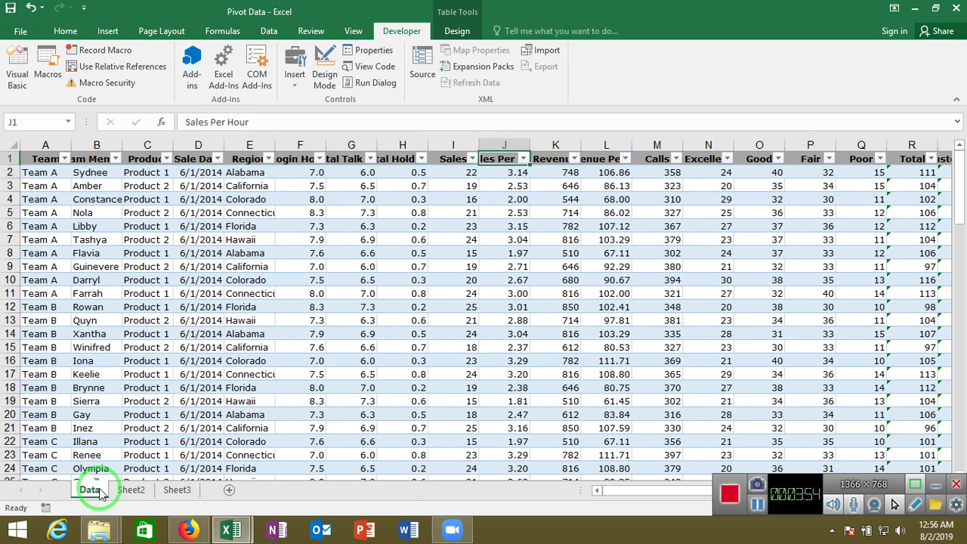
key("ctrl+shift+l")
key("Down")
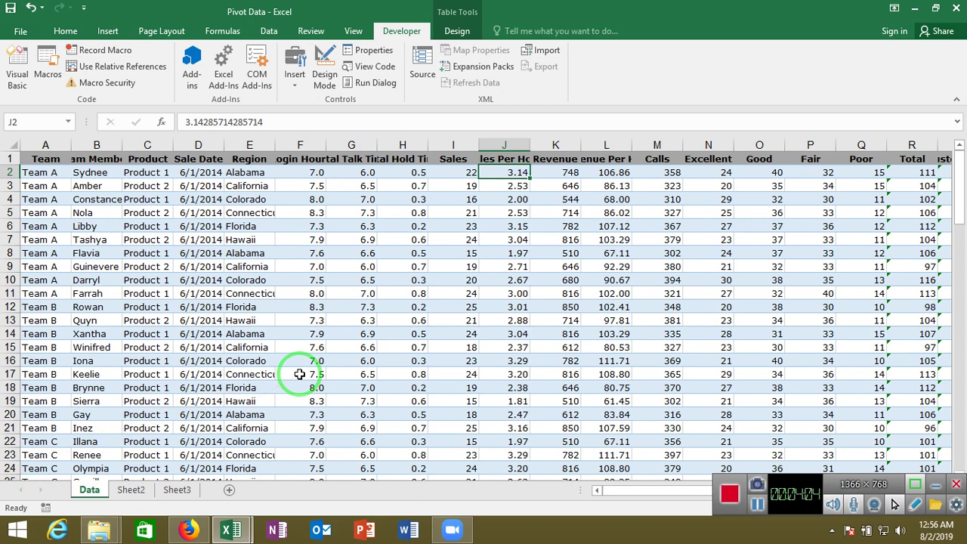
- Enter =Sales/Login Hours in J2 so Sales Per Hour fills down the column
type("=")
key("Left")
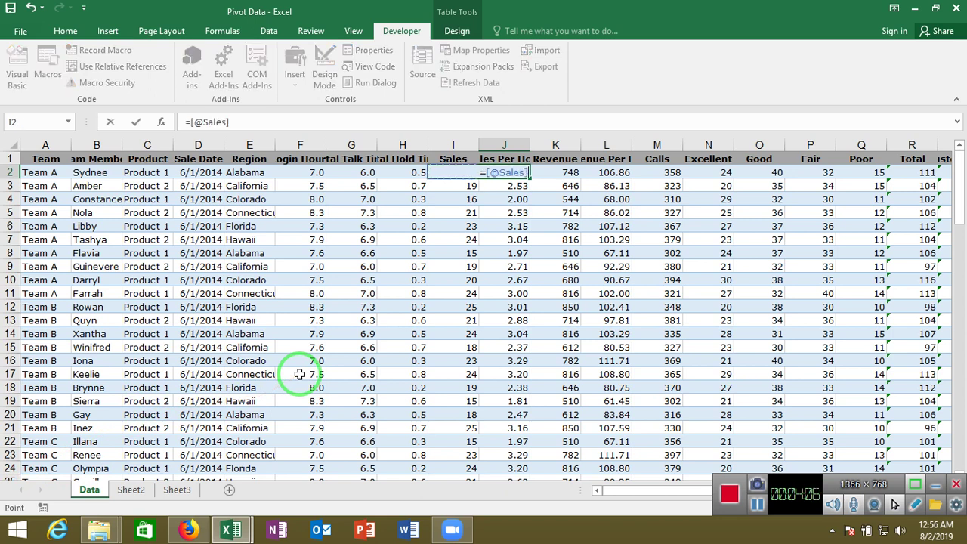
type("/")
key("Left")
key("Left")
key("Left")
key("Left")
key("Return")
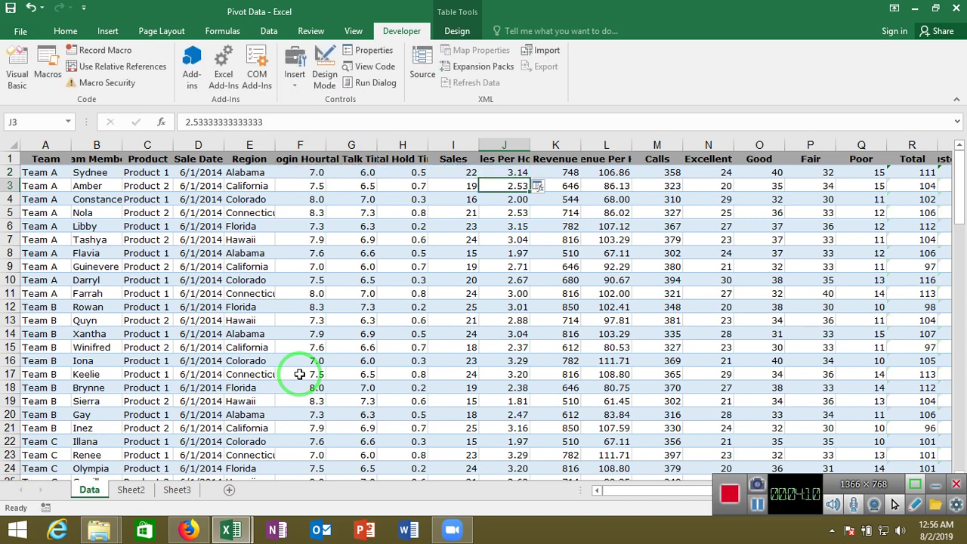
key("Up")
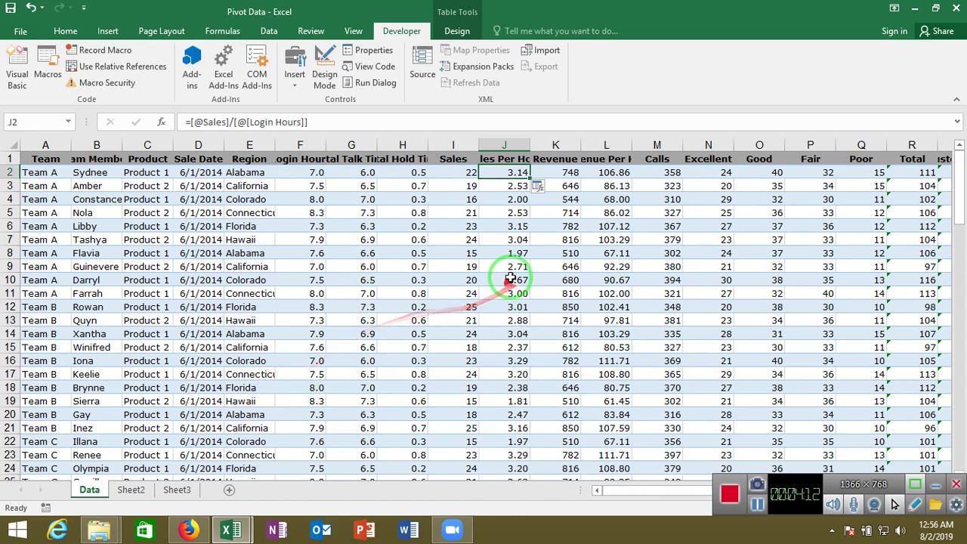
key("ctrl+shift+Down")
- Review row 2's columns K through S, including the CSAT% formula =SUM(N2:O2)/R2
key("Right")
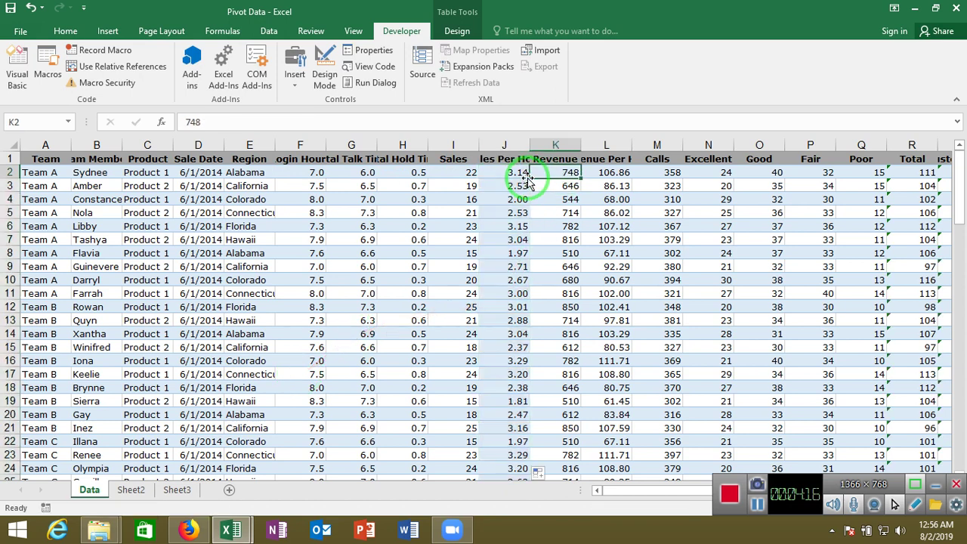
key("Right")
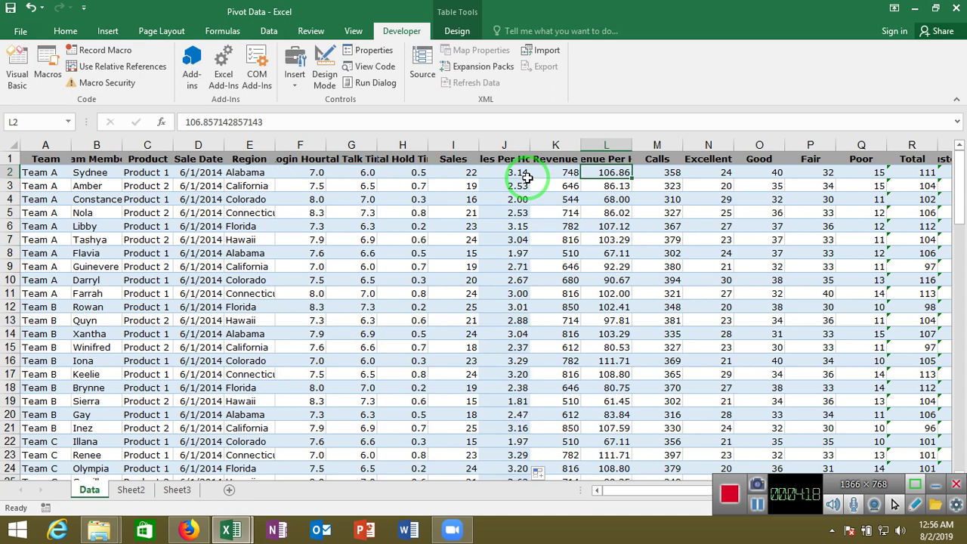
key("Up")
key("Down")
key("Right")
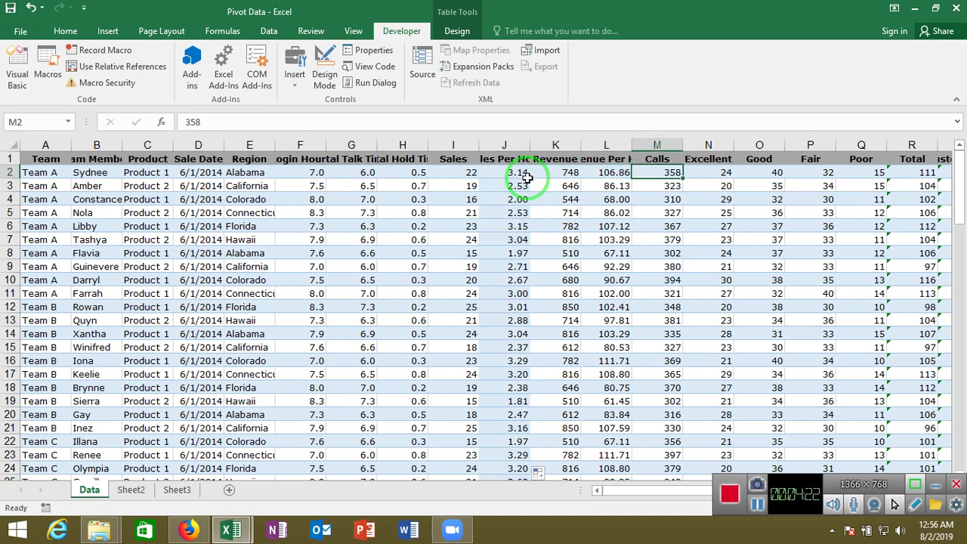
key("Right")
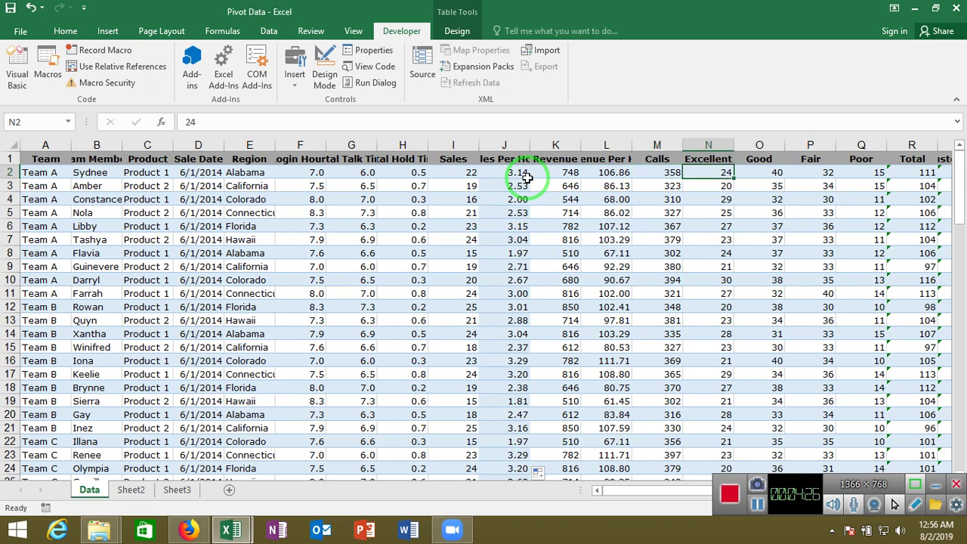
key("Right")
key("Left")
key("Right")
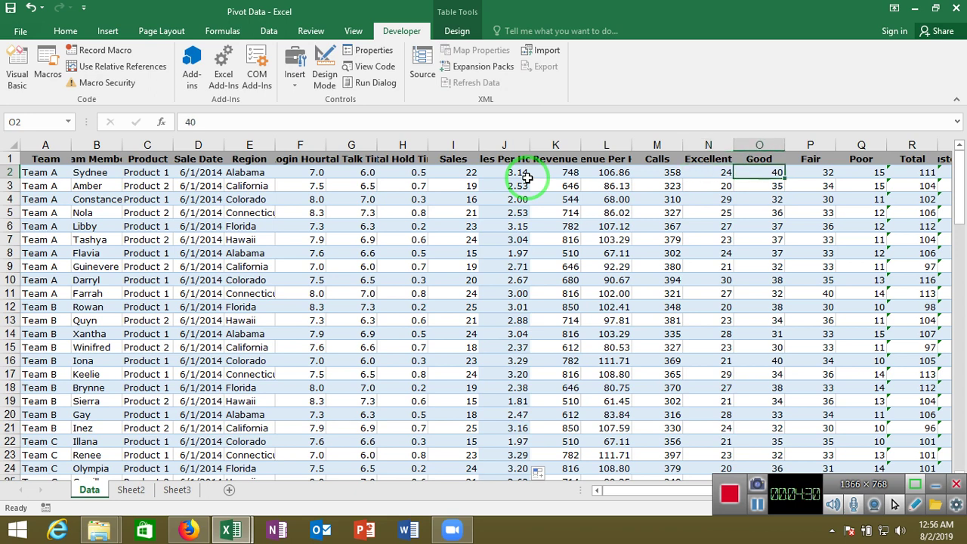
key("Right")
key("Right")
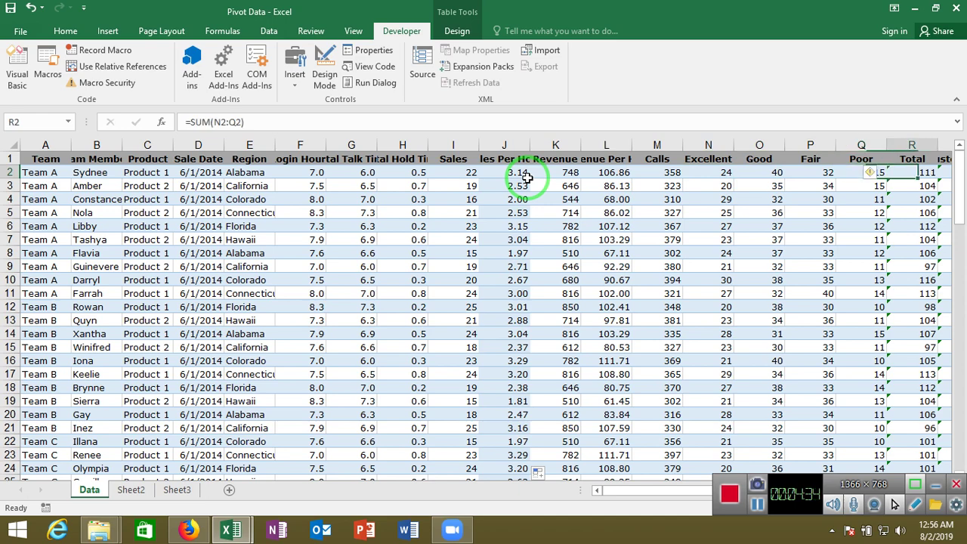
key("Right")
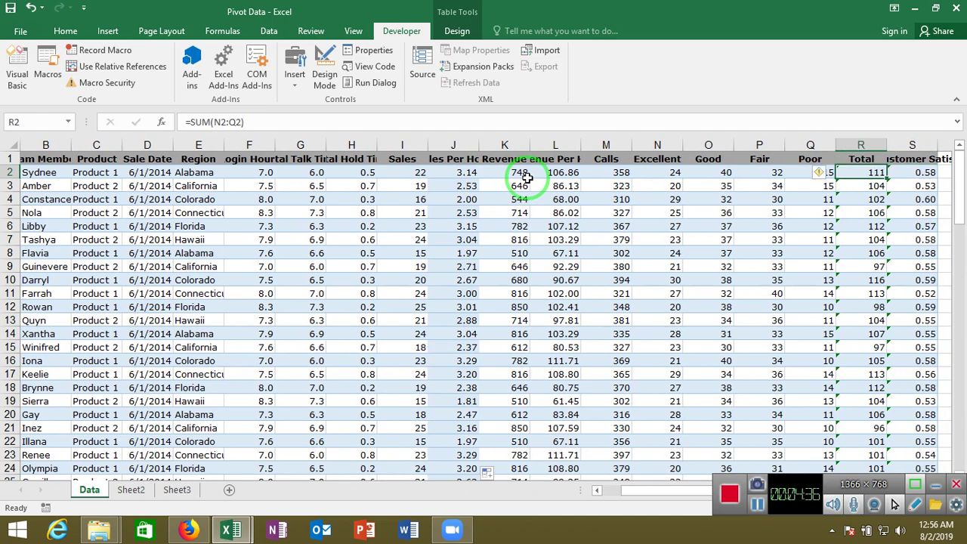
key("Right")
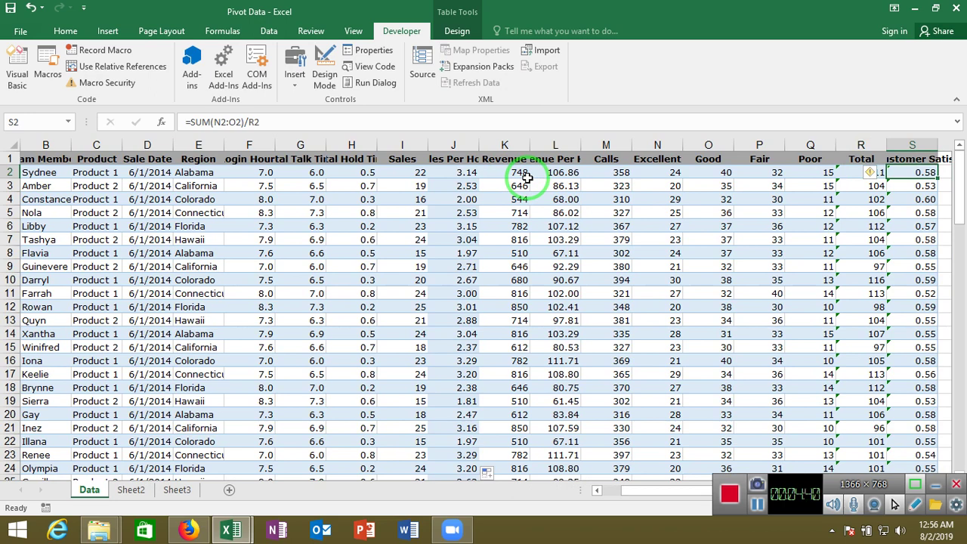
key("Up")
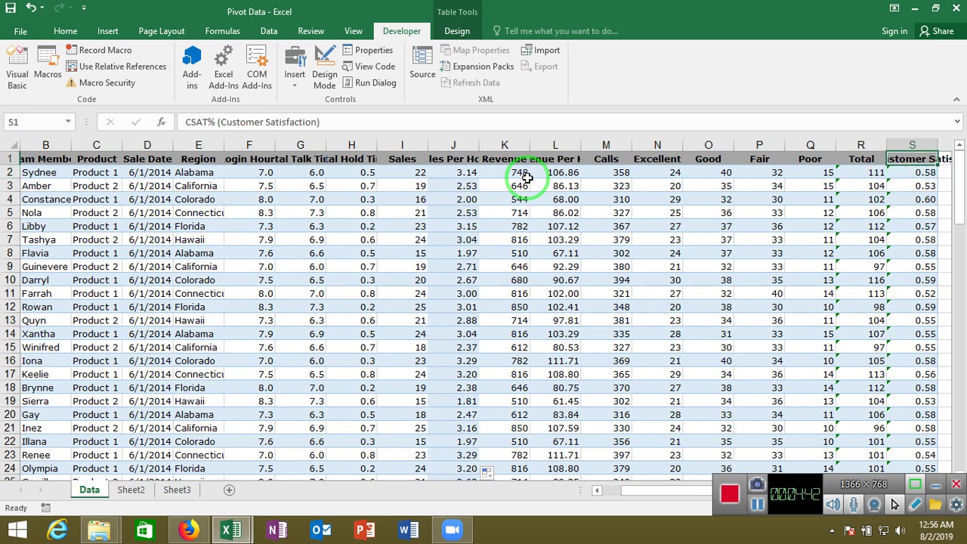
key("Down")
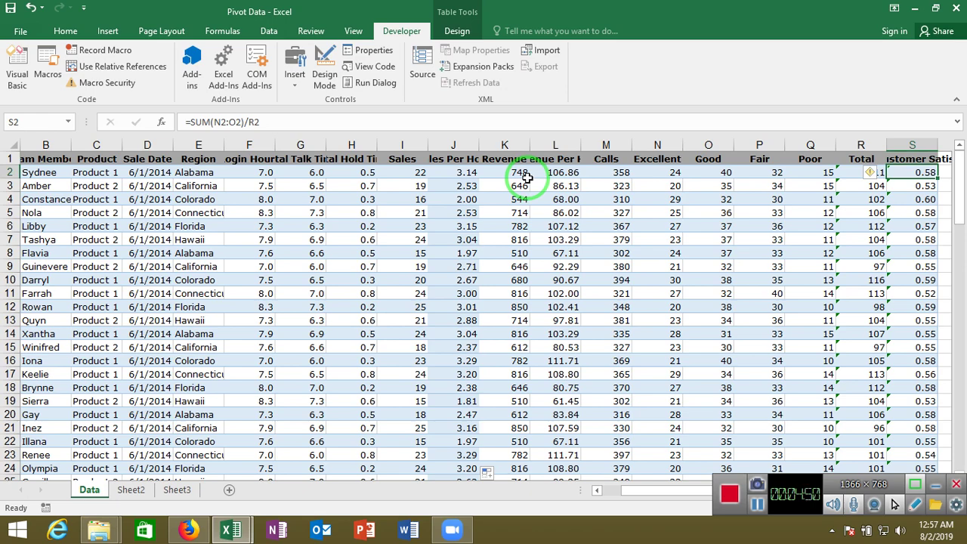
key("Home")
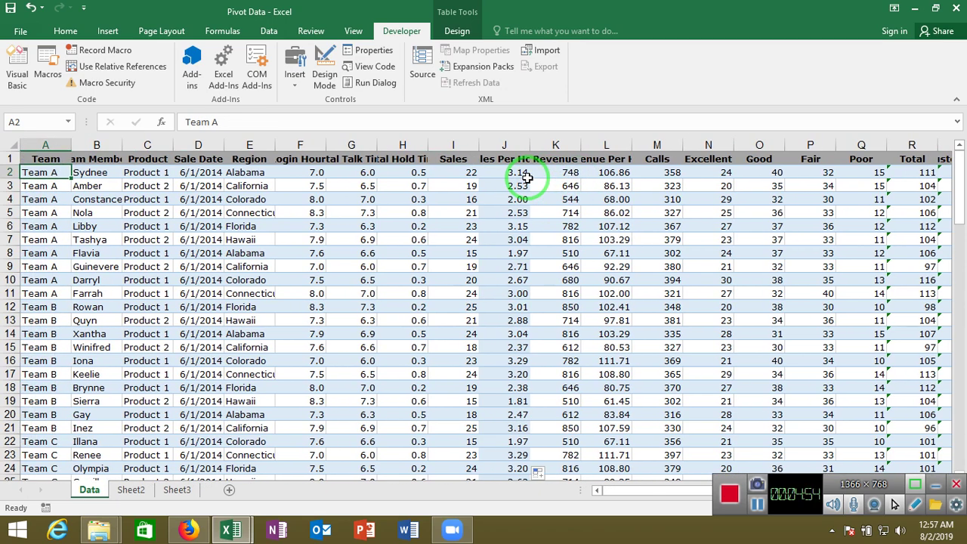
key("Right")
key("Right")
key("Right")
key("Right")
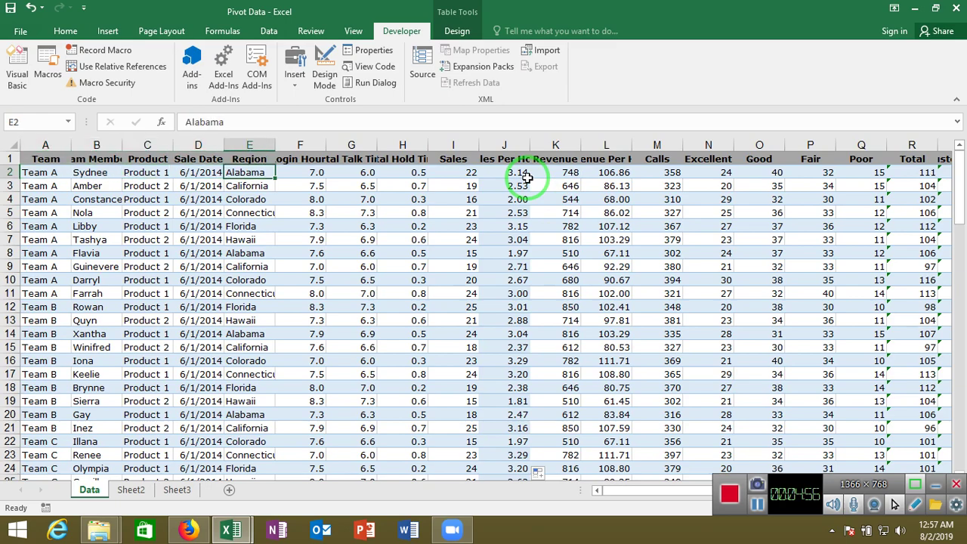
key("ctrl+shift+Down")
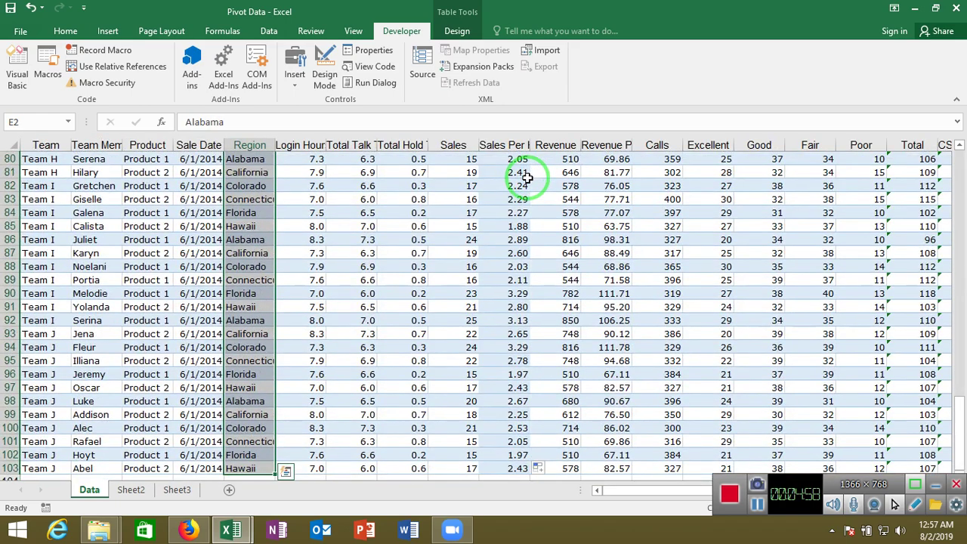
key("Up")
key("Right")
key("Right")
key("Right")
key("Right")
key("Right")
key("Right")
key("Right")
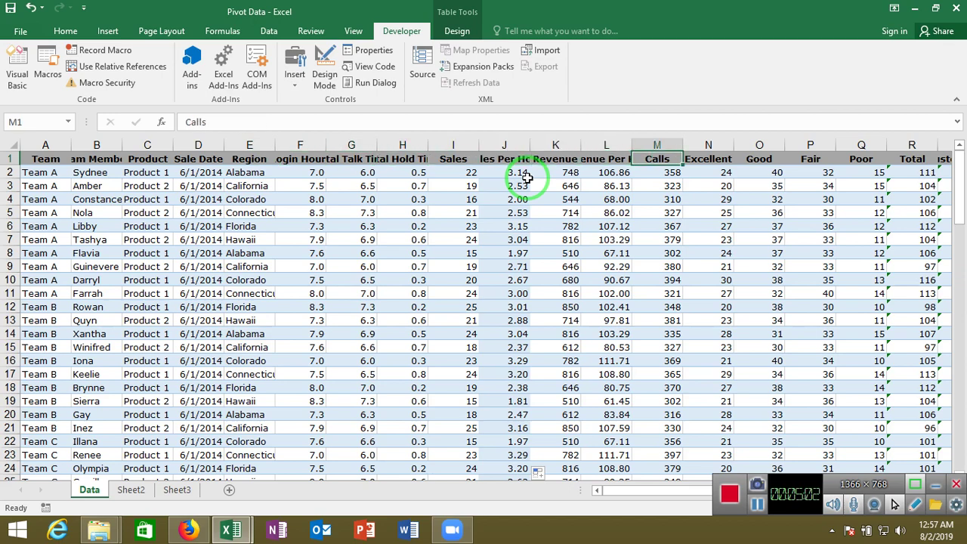
key("Down")
key("ctrl+shift+Down")
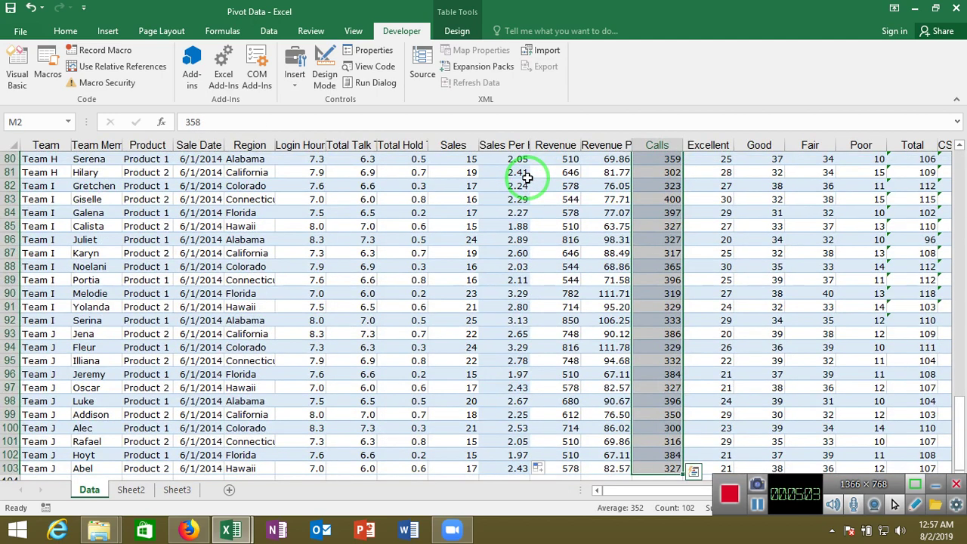
key("ctrl+Up")
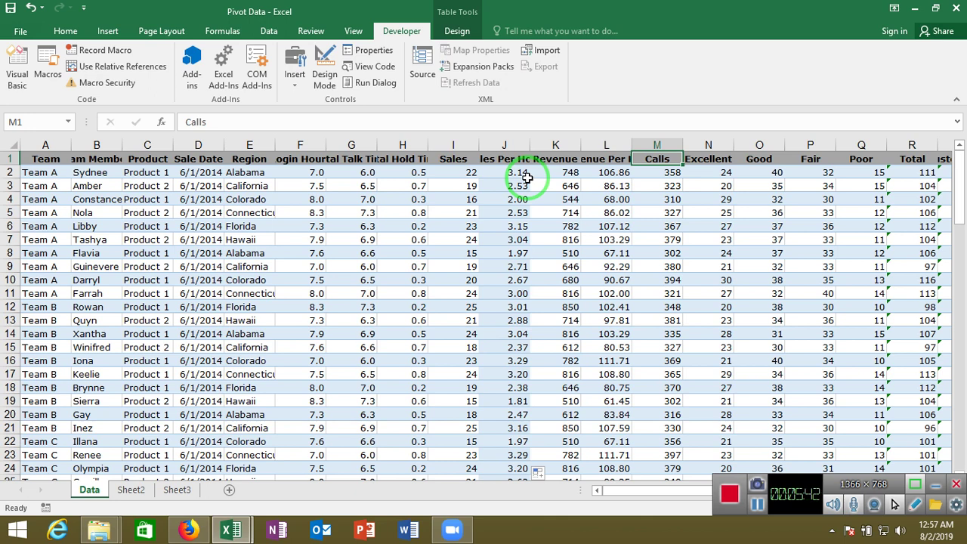
key("Down")
key("Left")
key("Left")
key("Left")
key("Left")
key("Left")
key("Left")
key("Left")
key("Right")
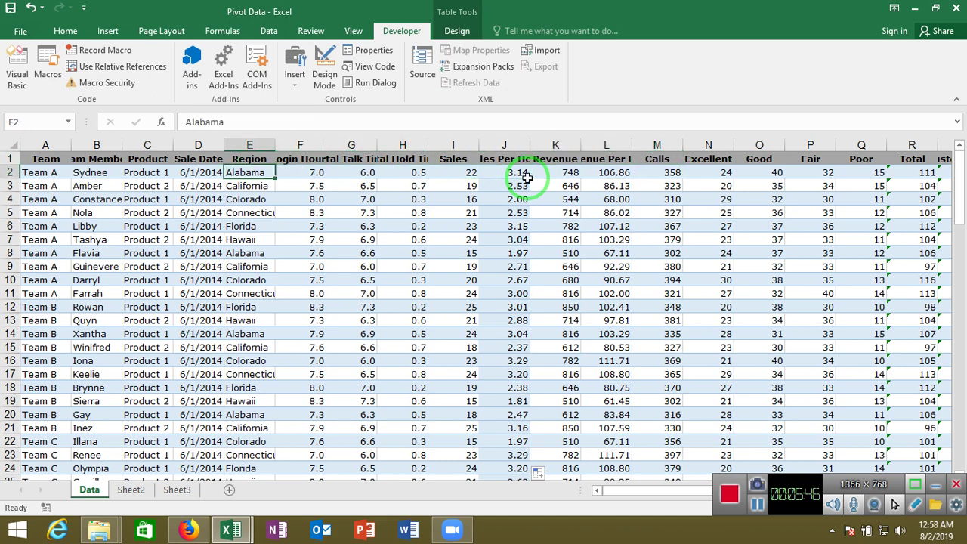
key("Right")
key("Right")
key("Right")
key("Right")
key("Right")
key("Right")
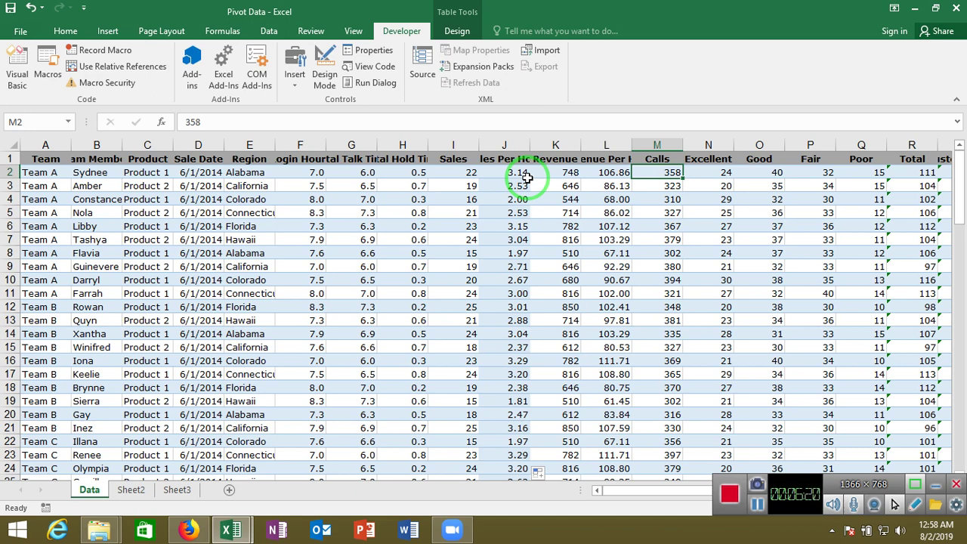
left_click(95, 186)
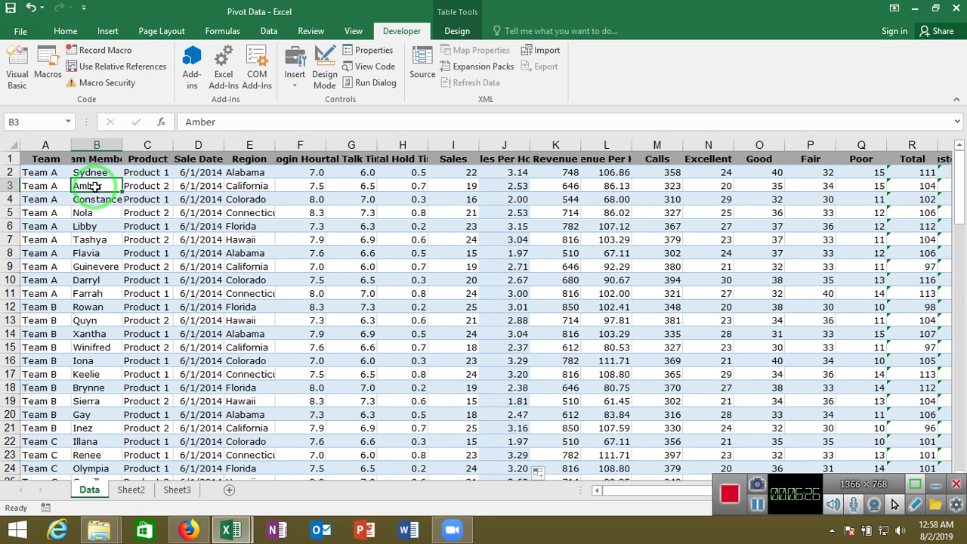
- Insert a blank row 8 among the Team A records and clear its leftover calculated values
key("Down")
key("Down")
key("Down")
key("Down")
key("Down")
key("shift+space")
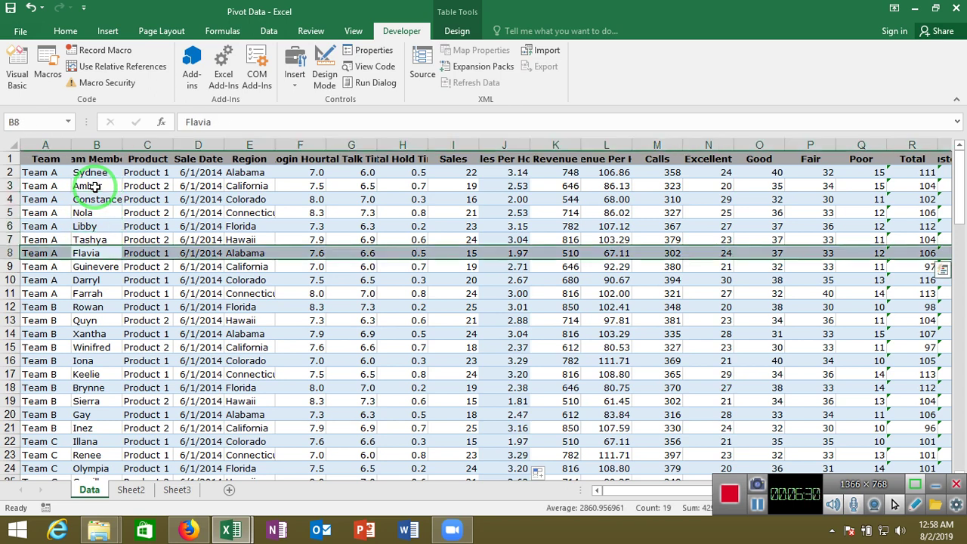
key("ctrl+shift+plus")
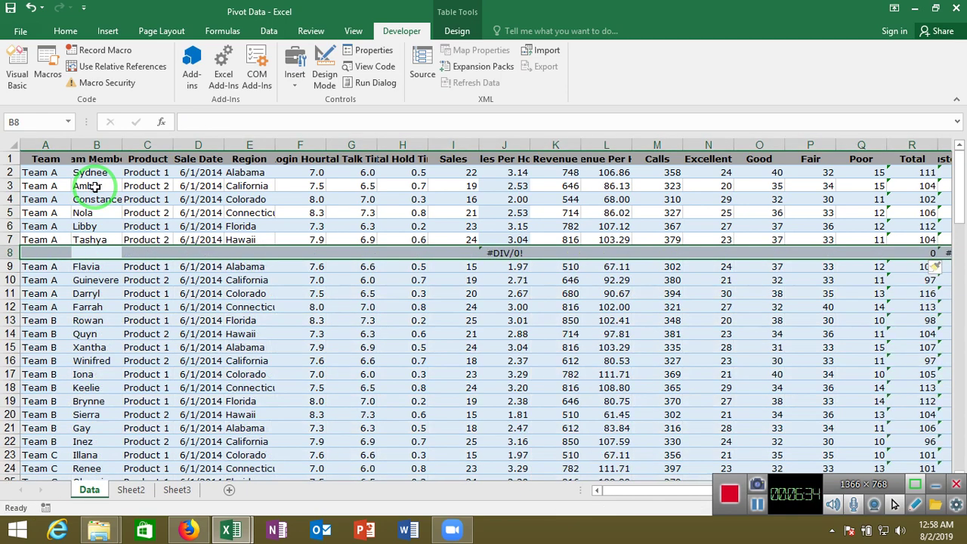
key("Delete")
key("Up")
key("Up")
key("Up")
key("Up")
key("Up")
key("Up")
key("Up")
key("ctrl+shift+Down")
key("ctrl+shift+Down")
key("ctrl+shift+Down")
key("ctrl+shift+Up")
key("ctrl+shift+Up")
key("ctrl+shift+Up")
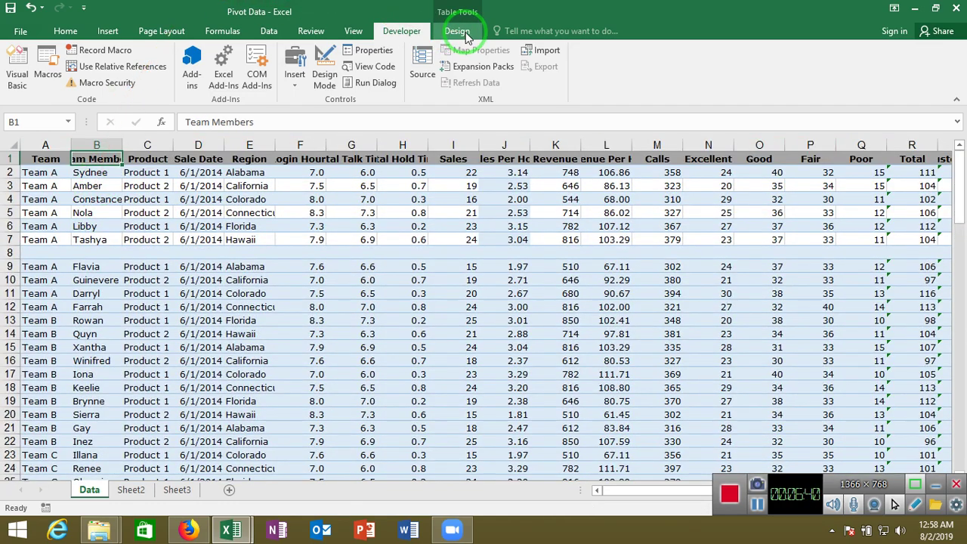
- Convert the Data table to a normal range with Table Design's Convert to Range, then check the region
left_click(457, 31)
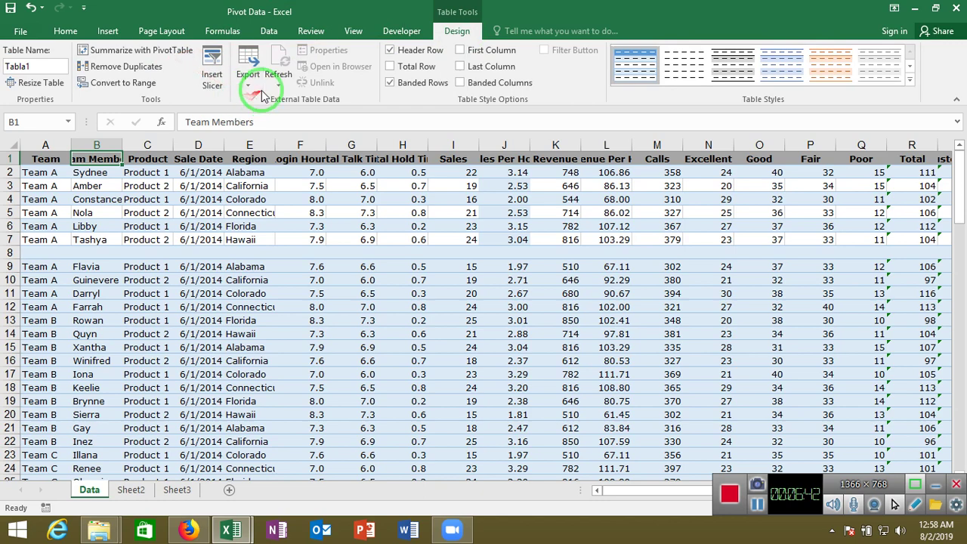
left_click(111, 92)
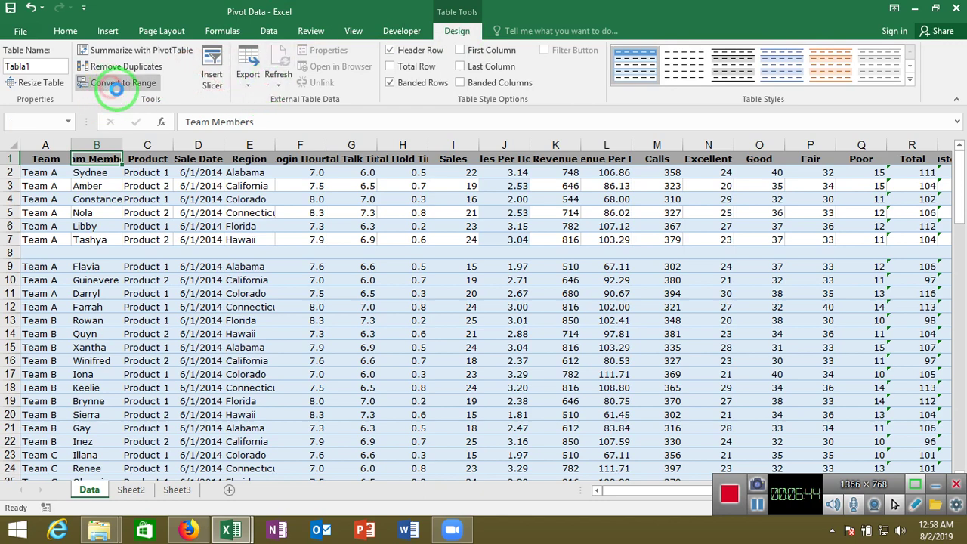
left_click(462, 305)
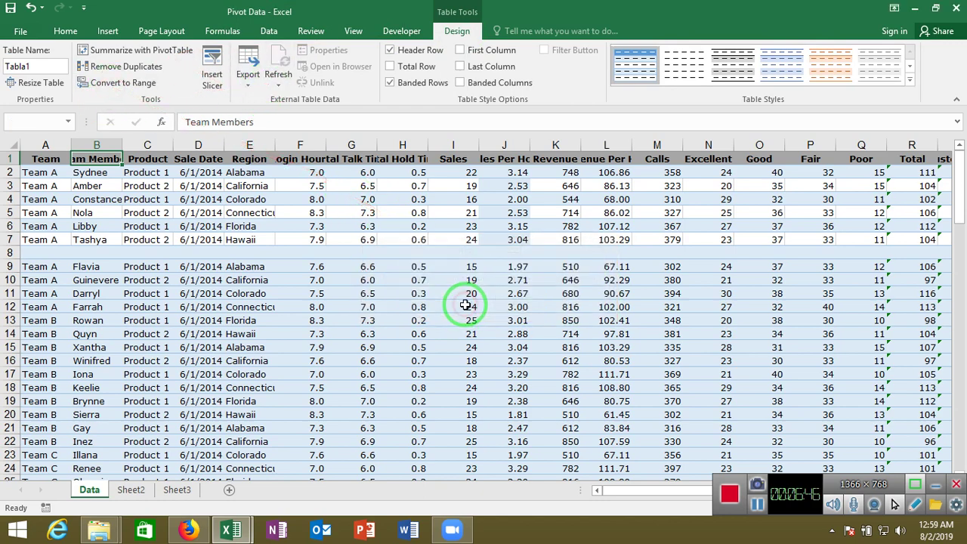
key("Down")
key("Up")
key("ctrl+a")
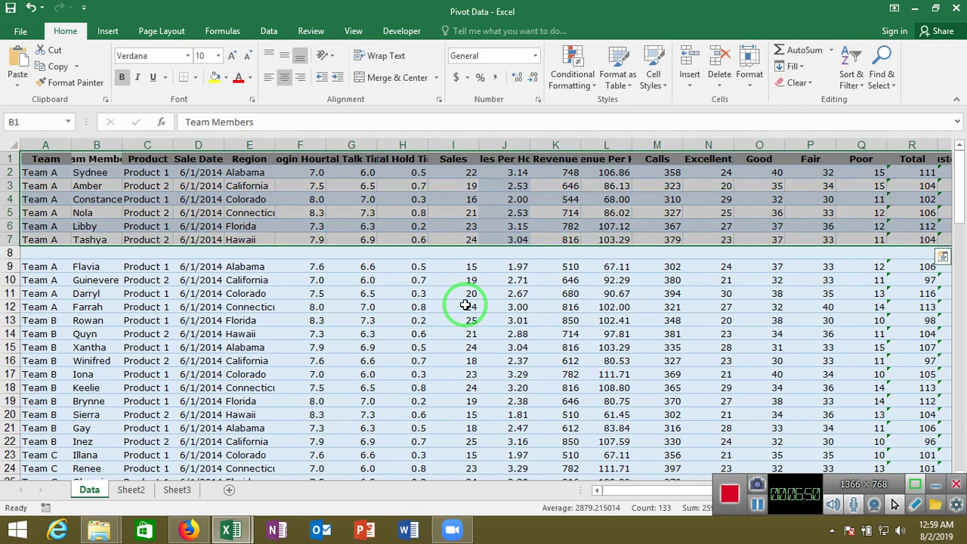
- Check how far the data extends across all columns and down to the last record
key("Down")
key("Down")
key("Down")
key("Down")
key("Down")
key("Down")
key("Down")
key("Down")
key("Down")
key("Up")
key("Up")
key("Up")
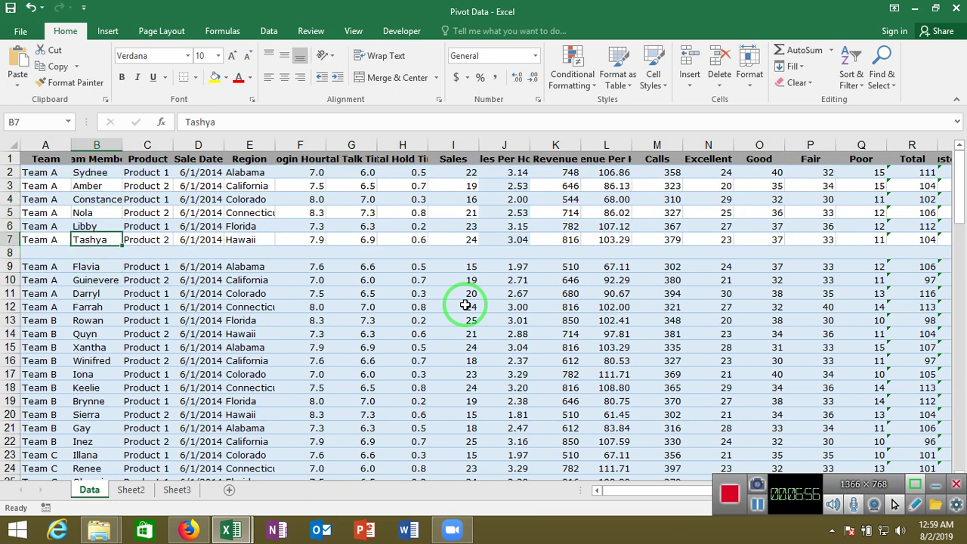
key("ctrl+Up")
key("Left")
key("ctrl+shift+Right")
key("ctrl+shift+Down")
key("shift+Down")
key("shift+Down")
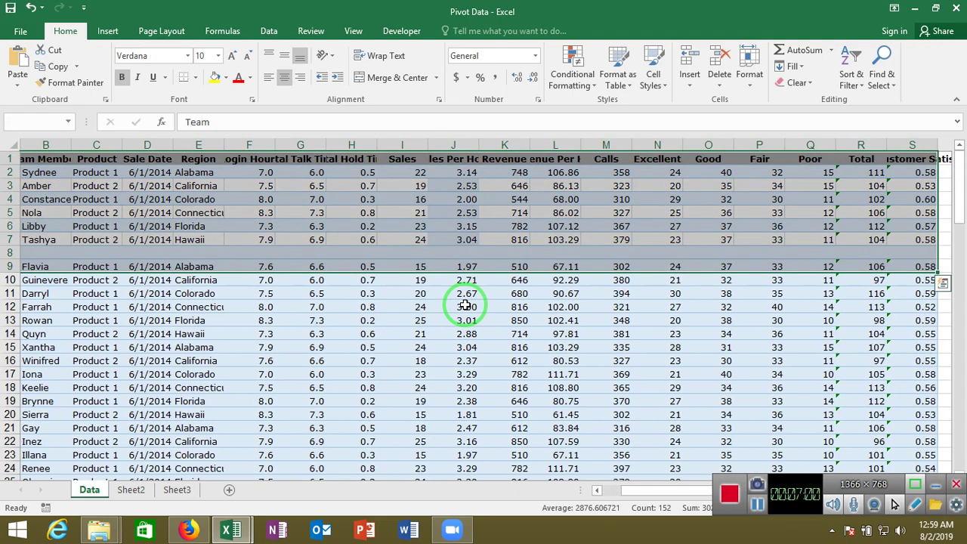
key("ctrl+shift+Down")
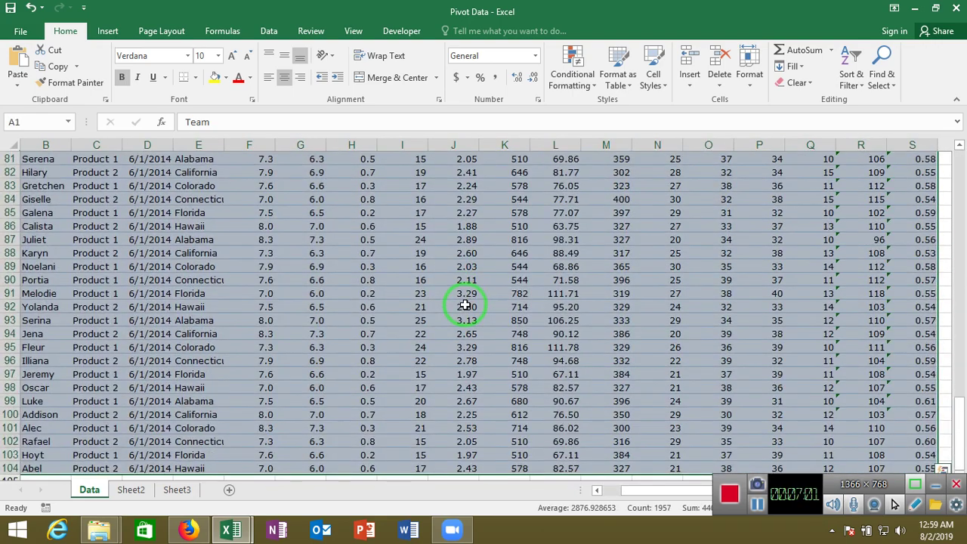
key("ctrl+Home")
- Delete the empty row 8 and return to cell A1
key("Down")
key("Down")
key("Down")
key("Down")
key("Down")
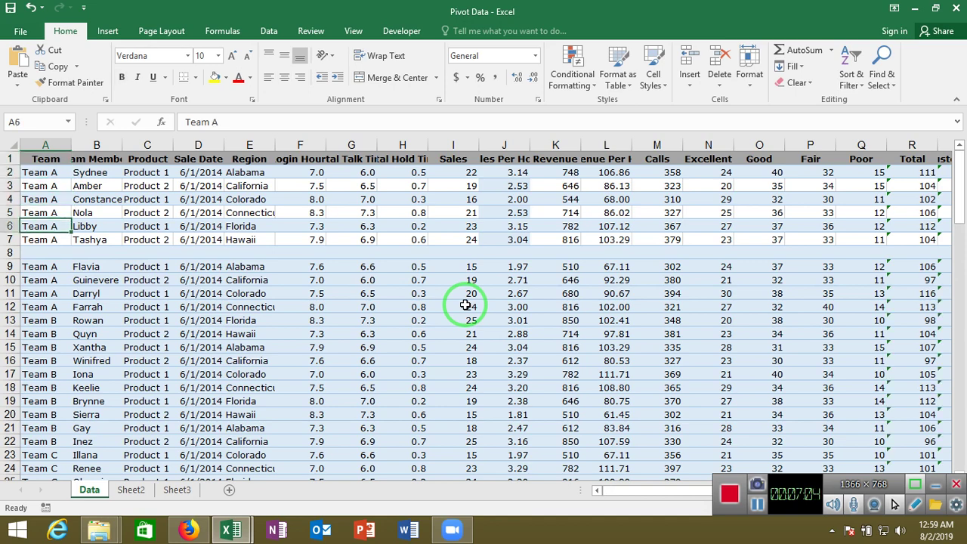
key("Down")
key("Down")
key("shift+space")
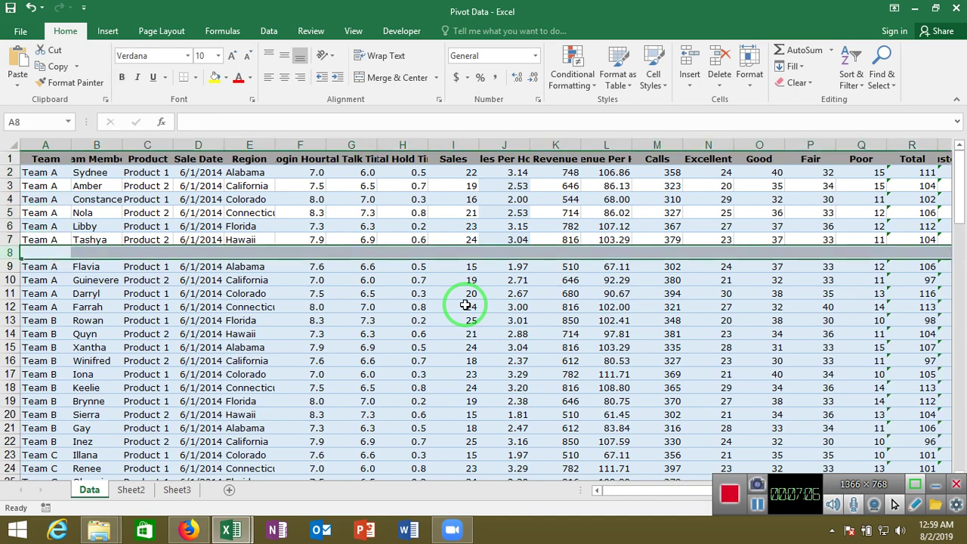
key("ctrl+minus")
key("Up")
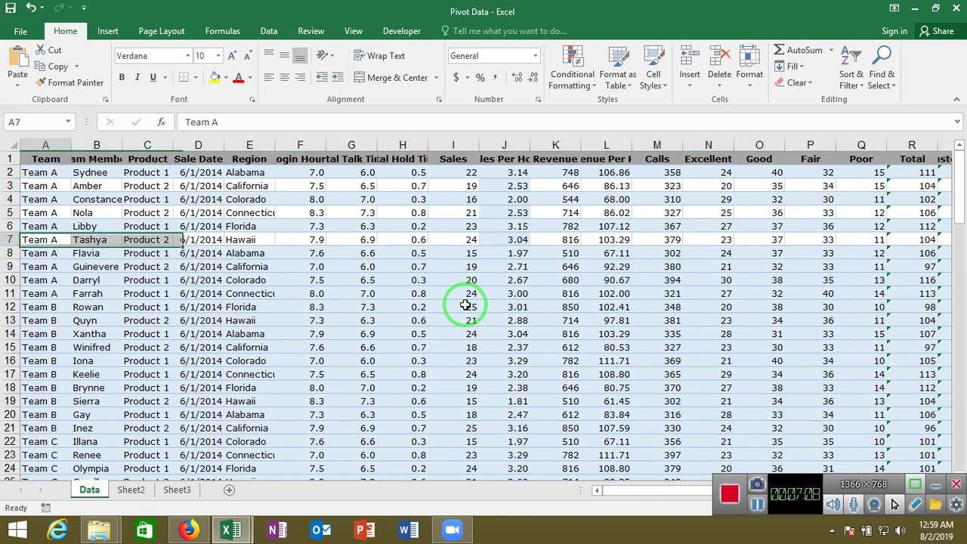
key("ctrl+Home")
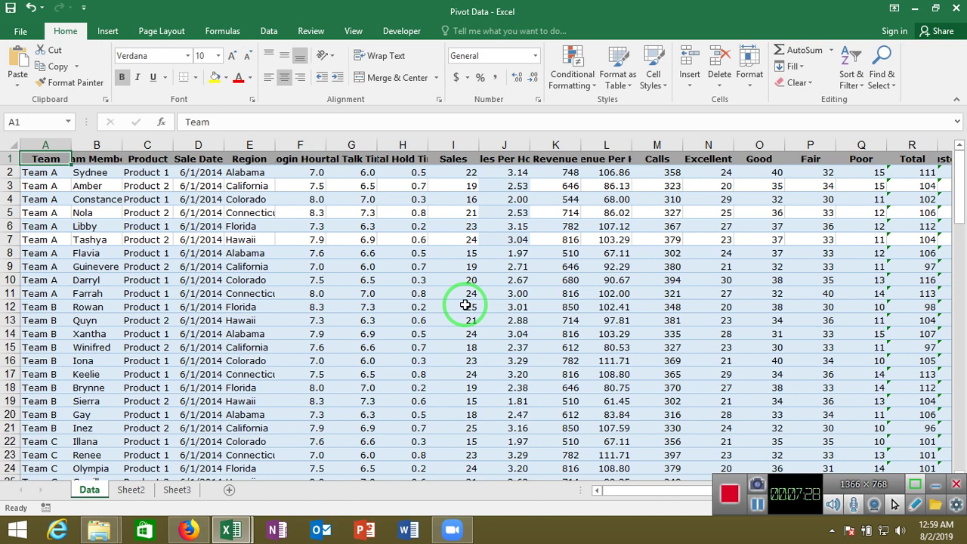
left_click(106, 34)
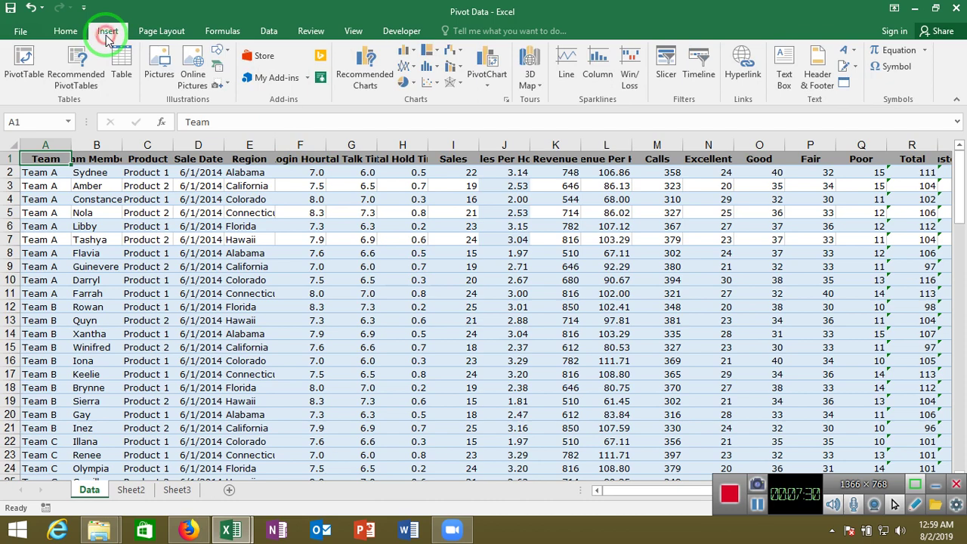
- Insert a PivotTable from Data!$A$1:$S$103 onto a new worksheet
left_click(15, 81)
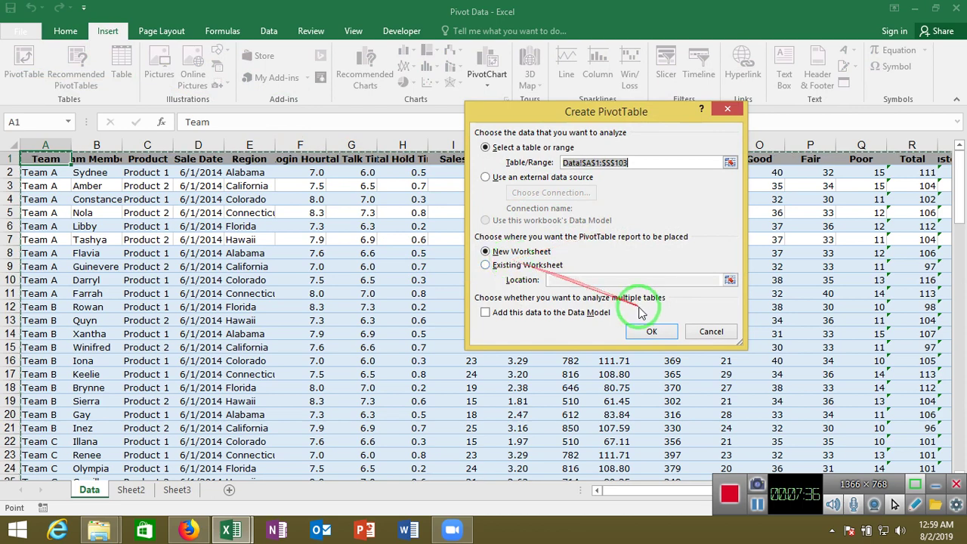
left_click(649, 329)
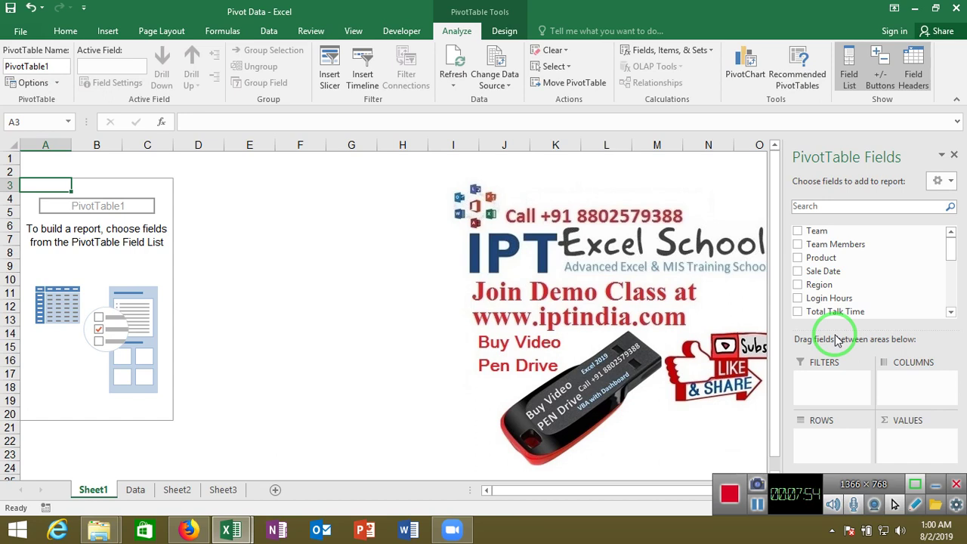
- Place Region in the pivot's Rows and Calls in Values as Sum of Calls
left_click_drag(832, 345, 216, 252)
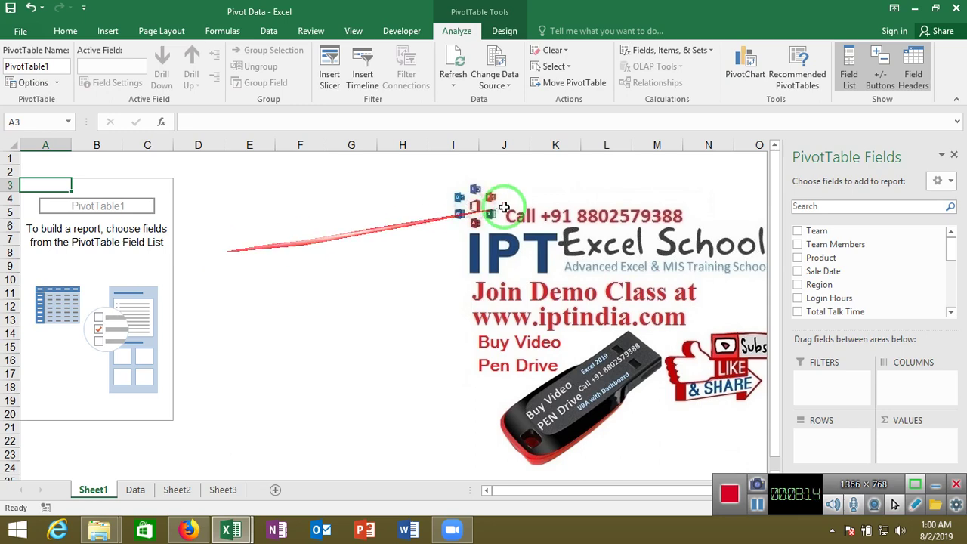
left_click(955, 252)
left_click_drag(839, 284, 862, 456)
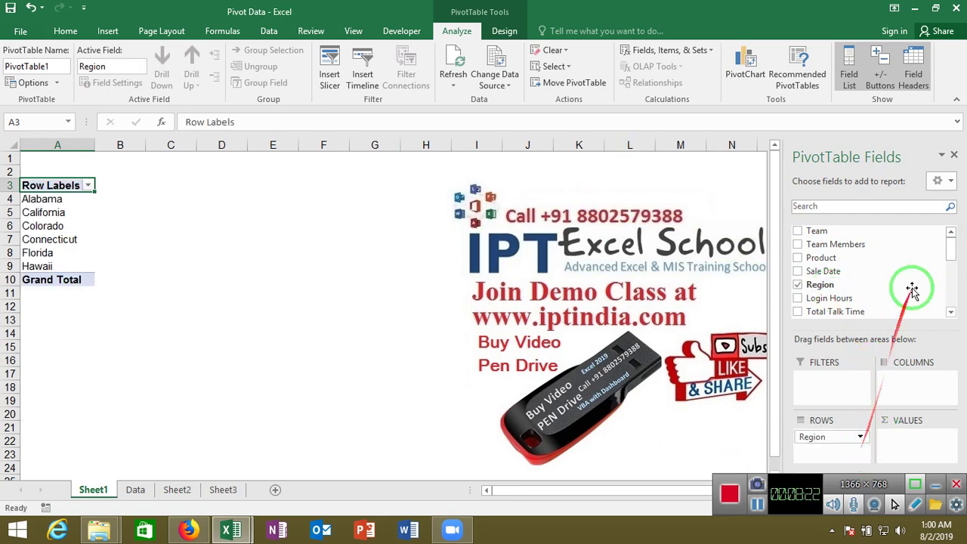
left_click(953, 259)
left_click_drag(954, 259, 951, 282)
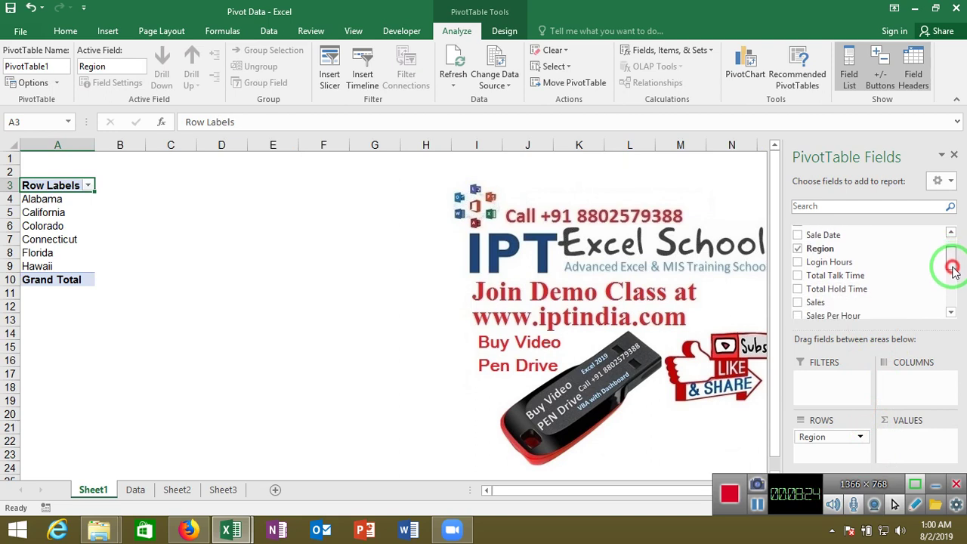
mouse_move(951, 283)
left_mouse_down()
mouse_move(945, 453)
mouse_move(928, 439)
left_mouse_up()
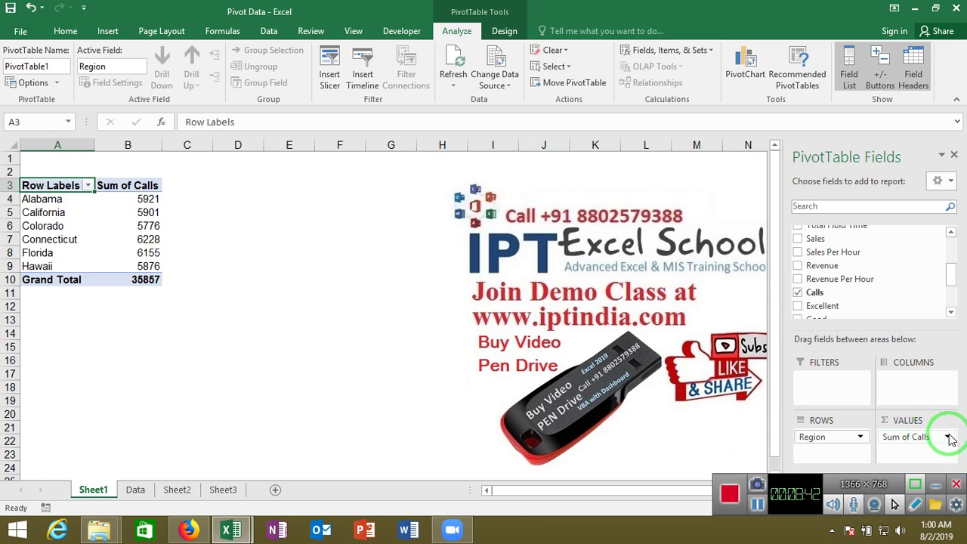
left_click(950, 438)
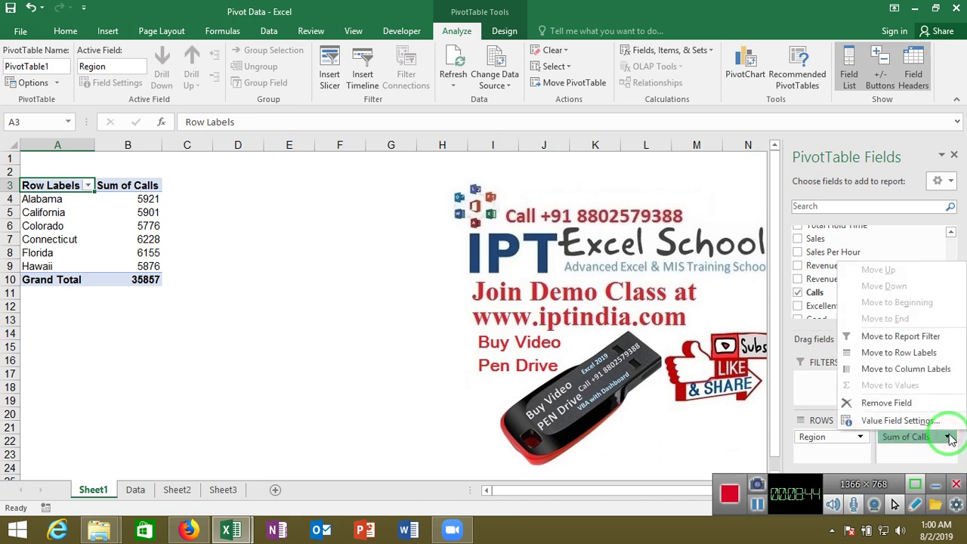
left_click(937, 421)
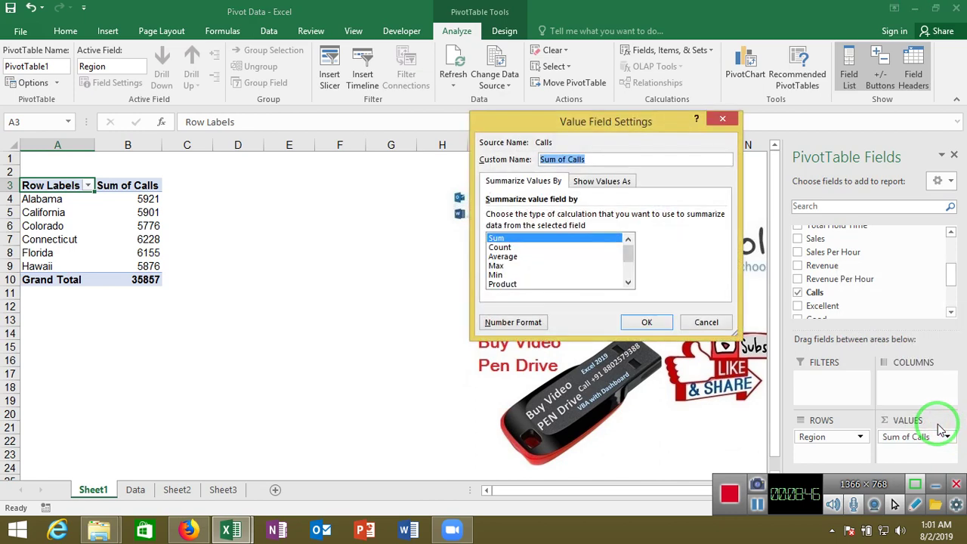
left_click(504, 248)
left_click(512, 256)
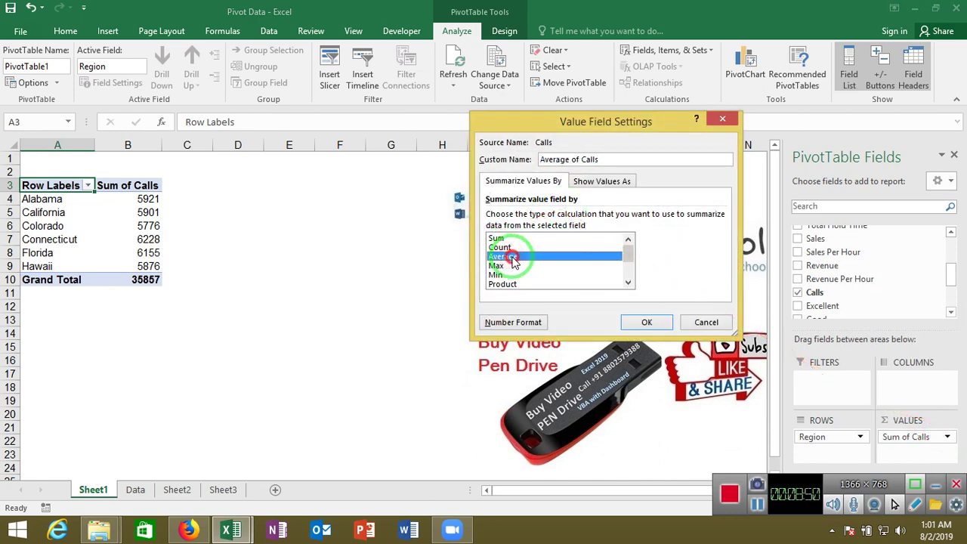
left_click(510, 266)
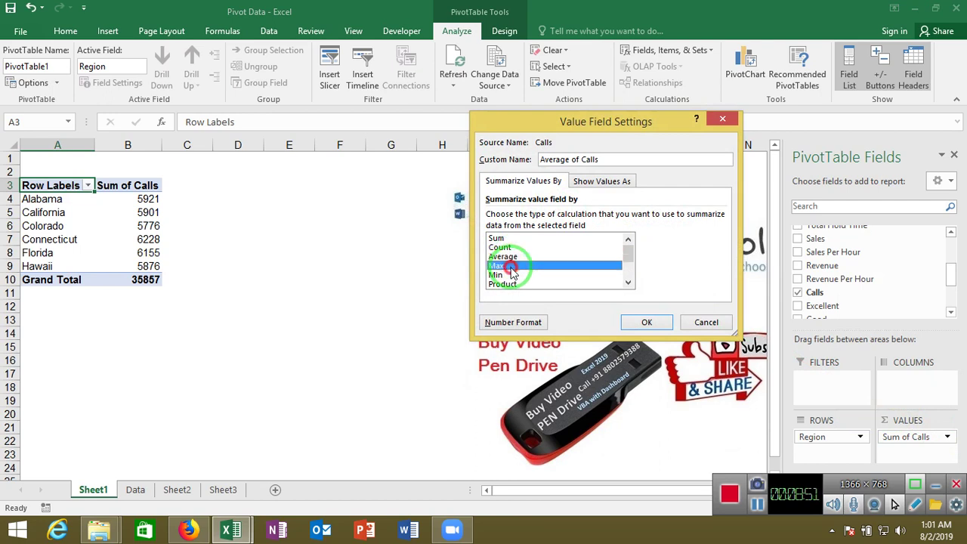
left_click(508, 239)
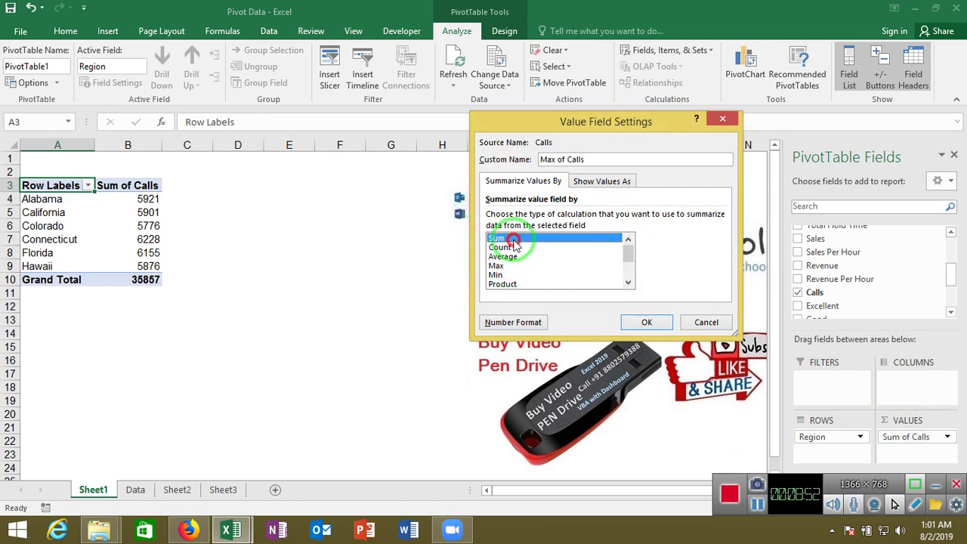
left_click(647, 331)
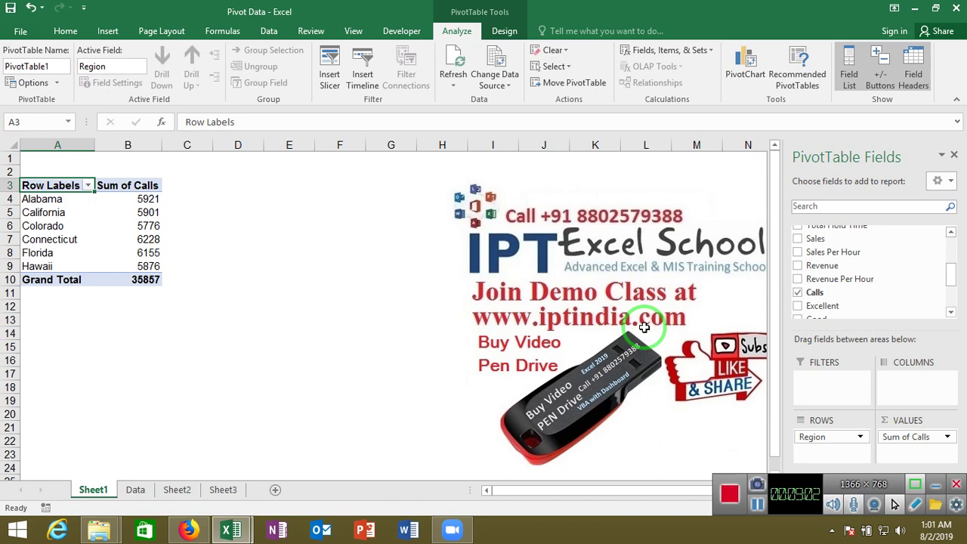
- Select row 1 of Sheet1 and insert two blank rows above PivotTable1
key("Up")
key("Up")
key("Down")
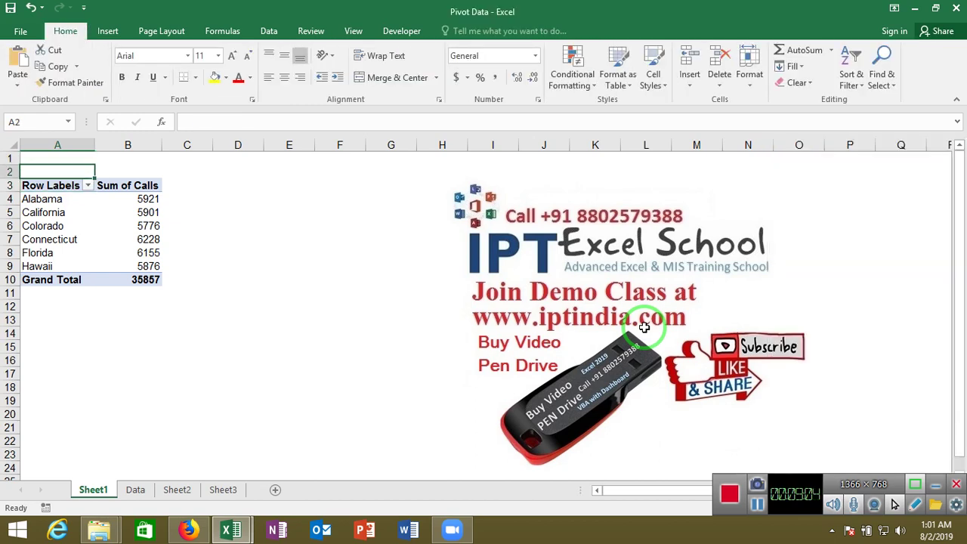
key("ctrl+space")
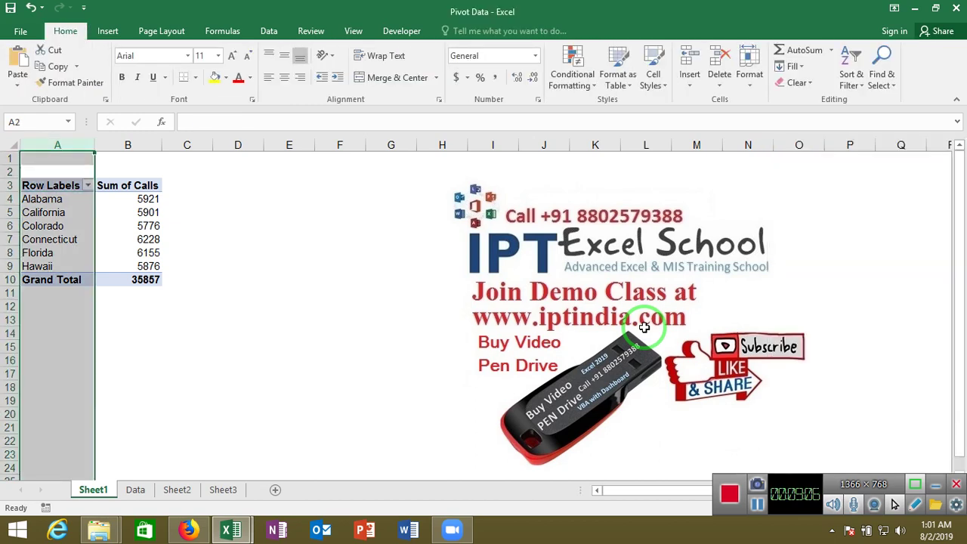
key("Up")
key("shift+space")
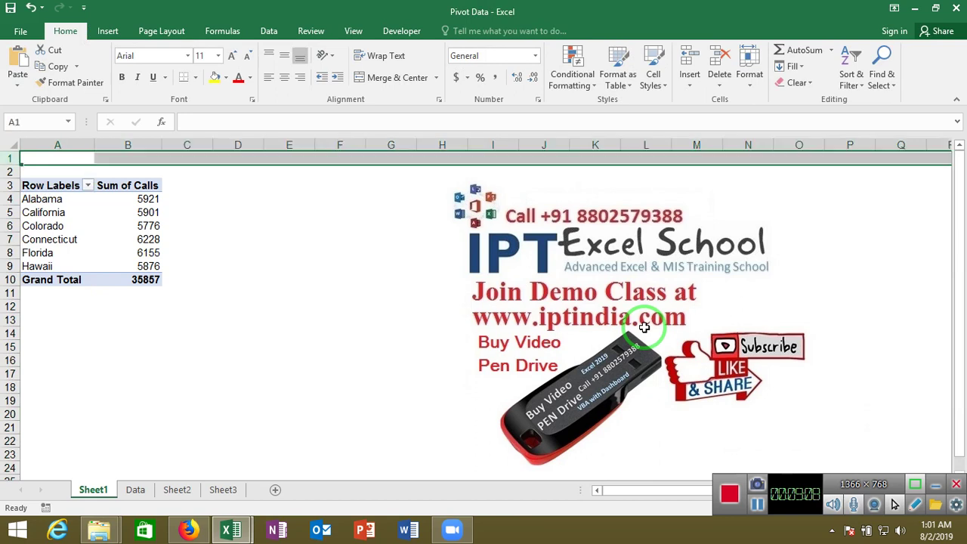
key("ctrl+shift+plus")
key("ctrl+shift+plus")
key("Right")
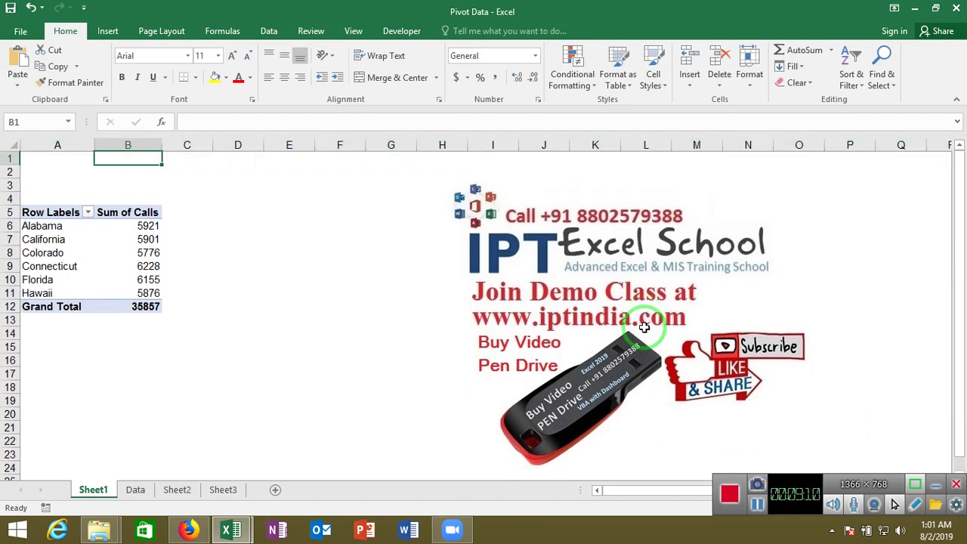
key("Right")
key("Down")
key("Down")
key("Down")
key("Down")
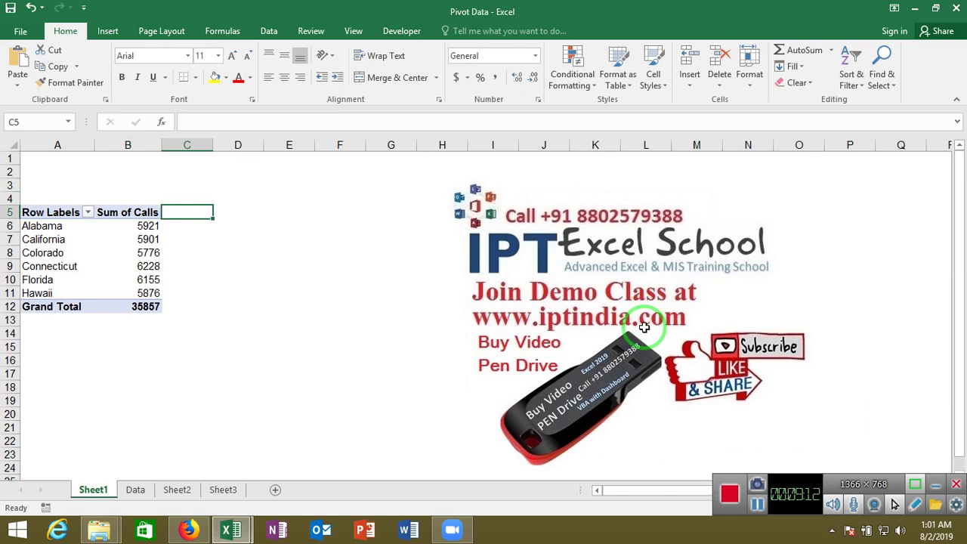
- Enter the title 'Total Calls Resion Wise' in A2 above the pivot table
key("Left")
key("Left")
key("Up")
key("Up")
key("Up")
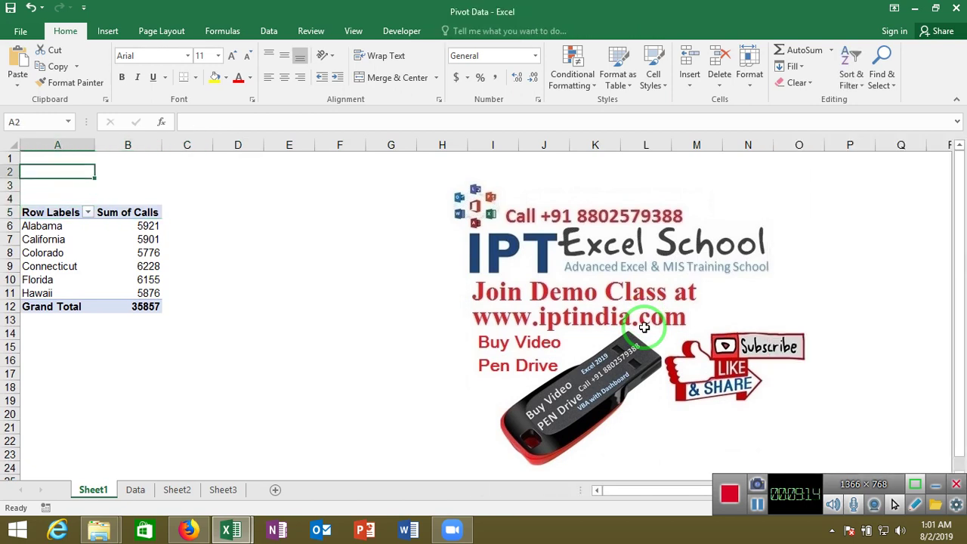
type("Tota")
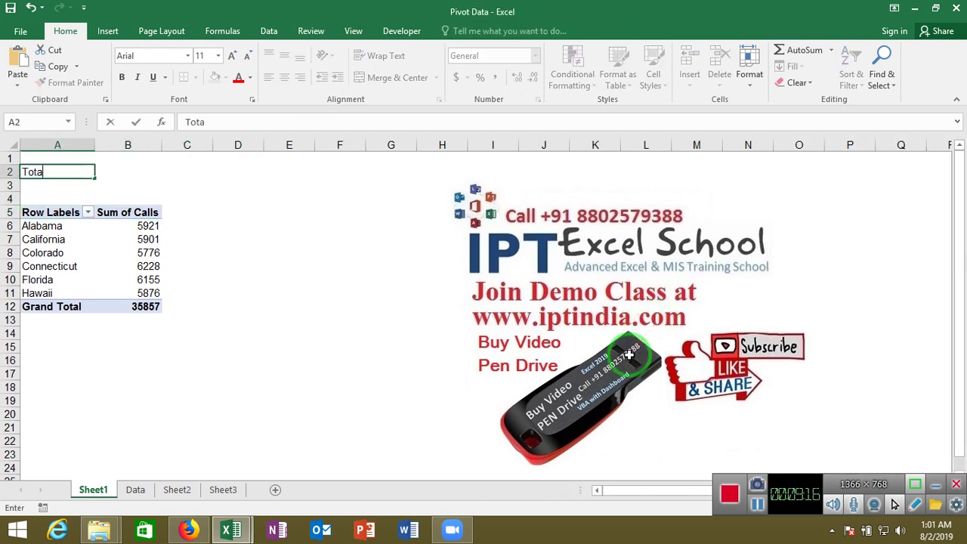
type("l Calls Re")
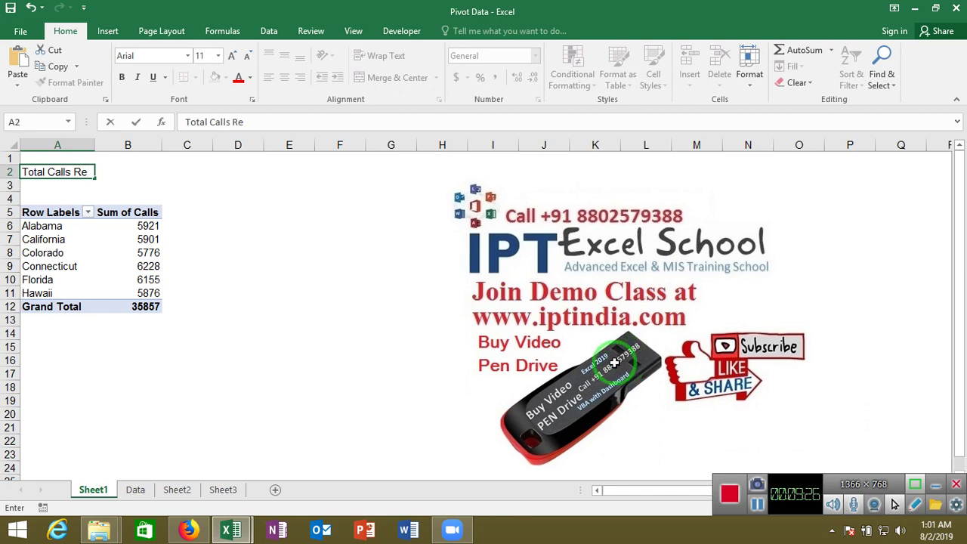
type("sion ")
type("Wi")
type("se")
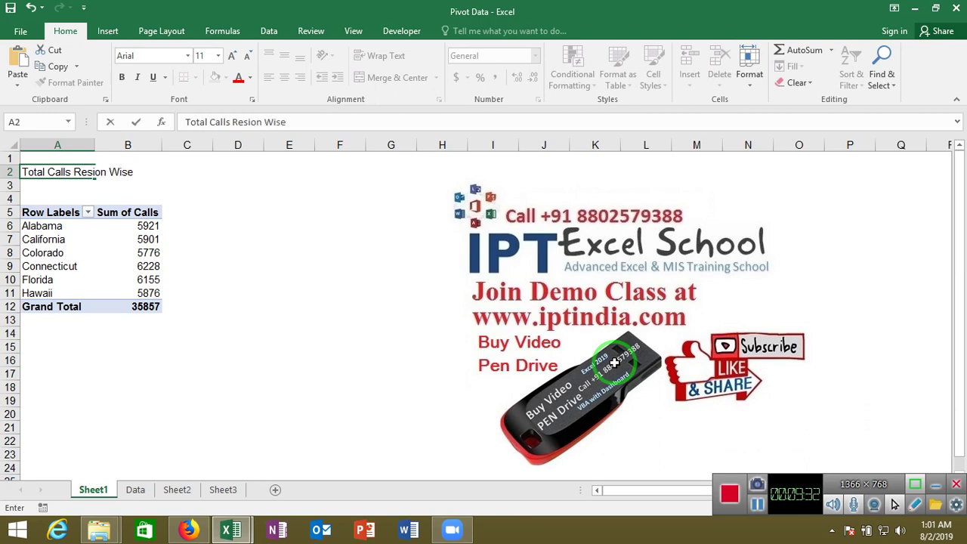
key("Return")
key("Down")
key("Down")
key("Down")
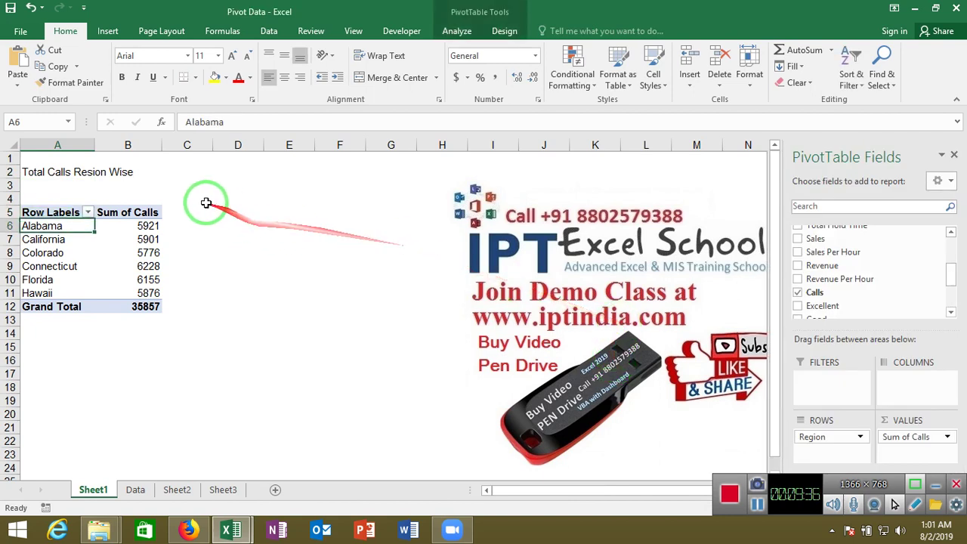
- Correct 'Resion' to 'Region' so A2 reads 'Total Calls Region Wise'
double_click(94, 172)
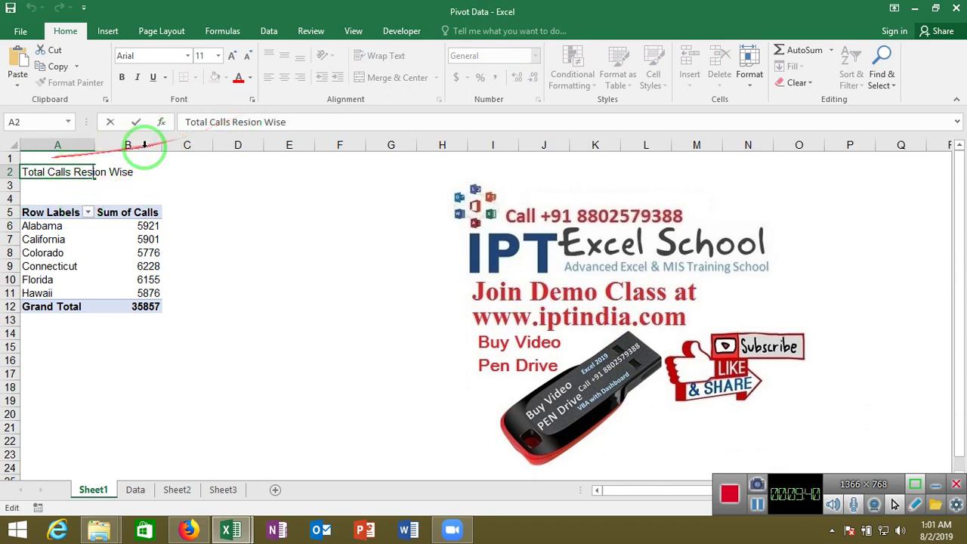
left_click(247, 125)
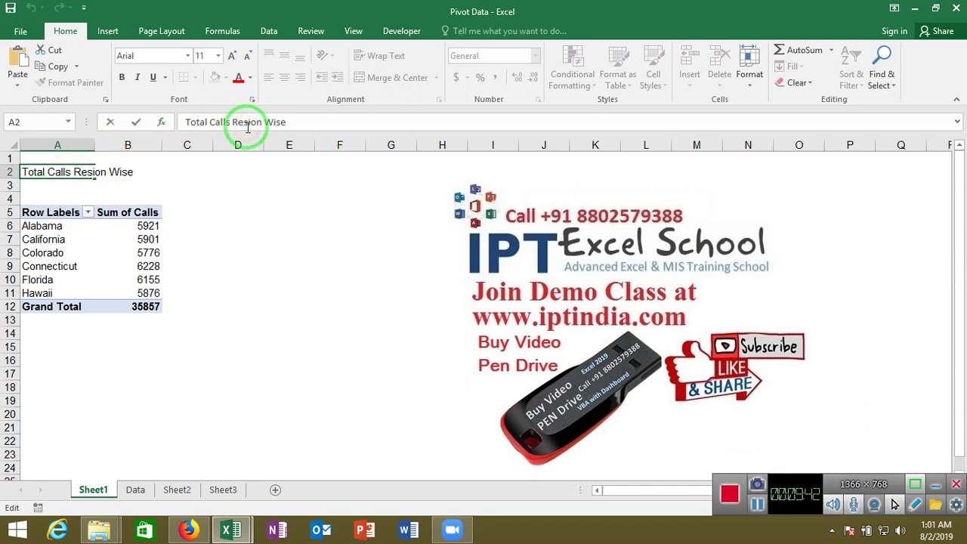
key("BackSpace")
type("g")
key("Return")
- Check the sheet's last column and row, return to A2, and start selecting the title row
key("Up")
key("ctrl+Right")
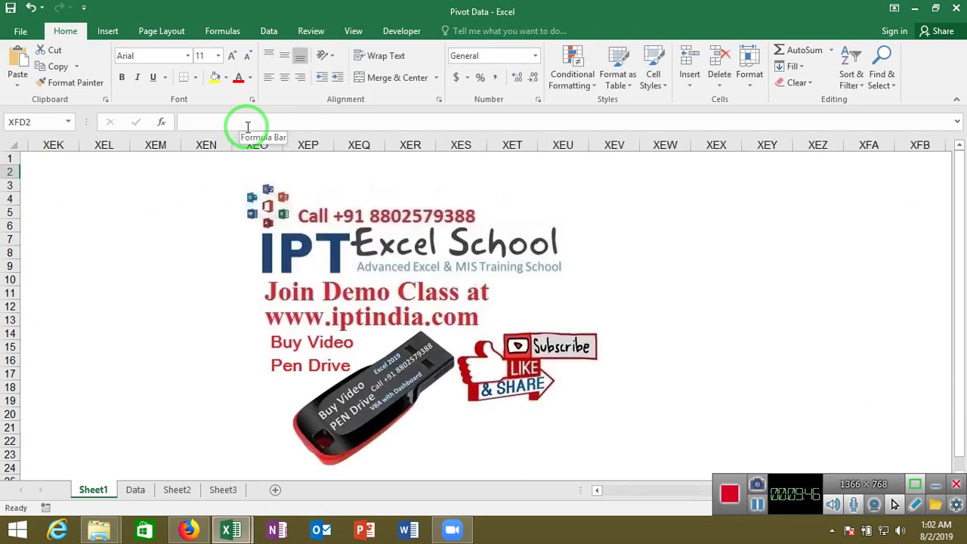
key("ctrl+Down")
key("ctrl+Left")
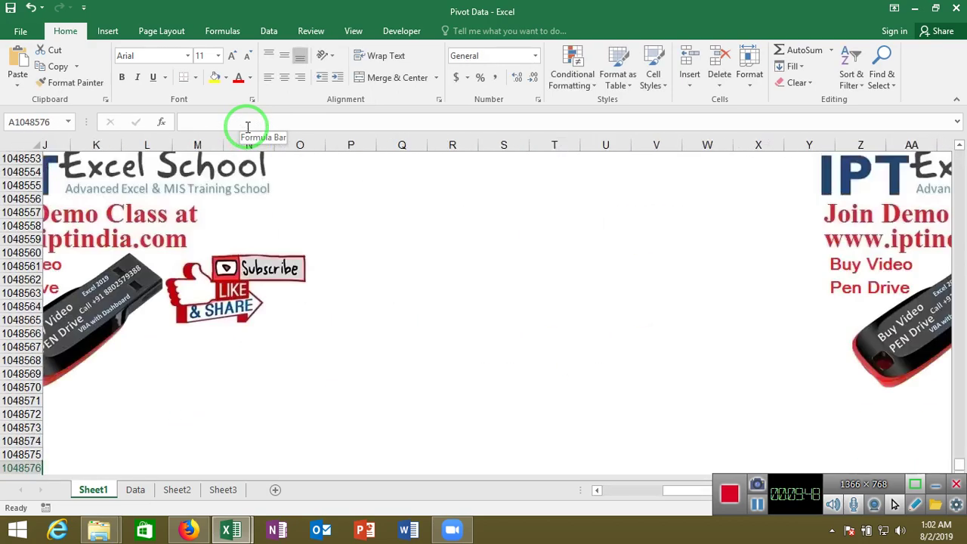
key("ctrl+Up")
key("ctrl+Up")
key("ctrl+Up")
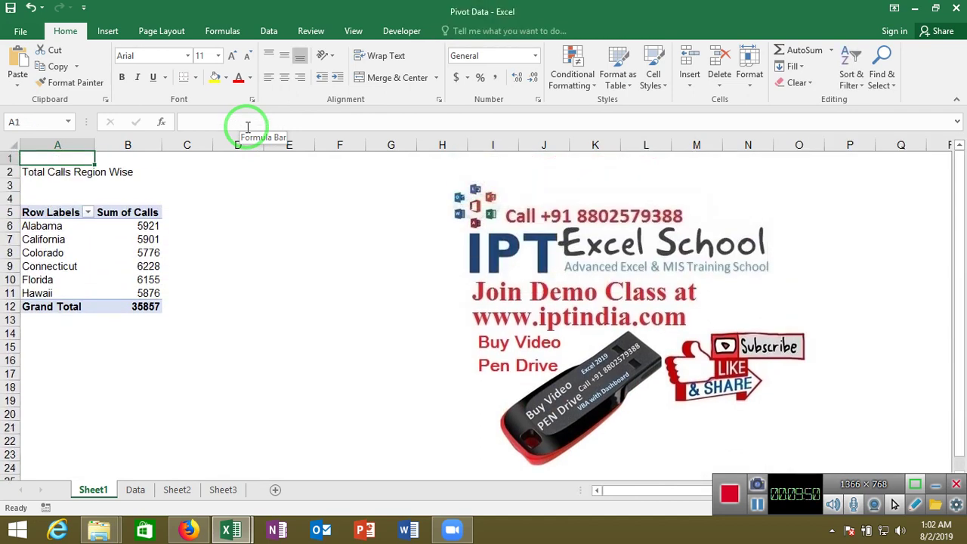
key("shift+Right")
key("shift+Right")
key("shift+Right")
key("shift+Right")
key("shift+Right")
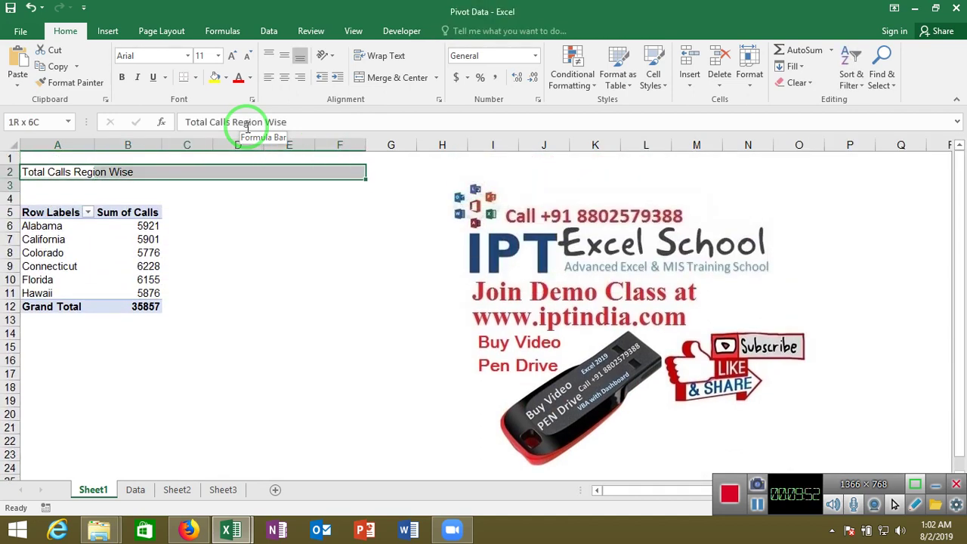
- Merge 'Total Calls Region Wise' across A2:F3, grow it to 24 pt and underline it
key("shift+Down")
left_click(368, 78)
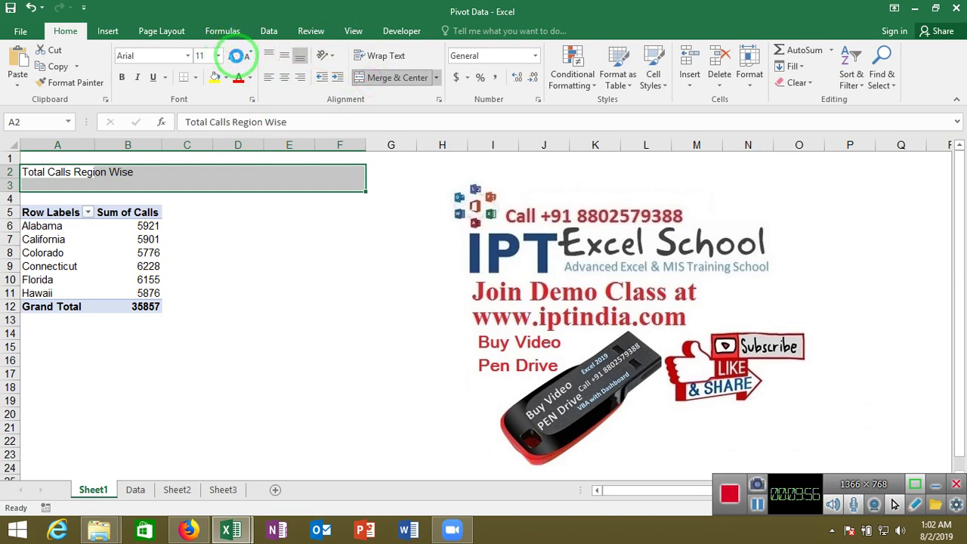
left_click(234, 58)
left_click(234, 57)
left_click(234, 58)
left_click(234, 58)
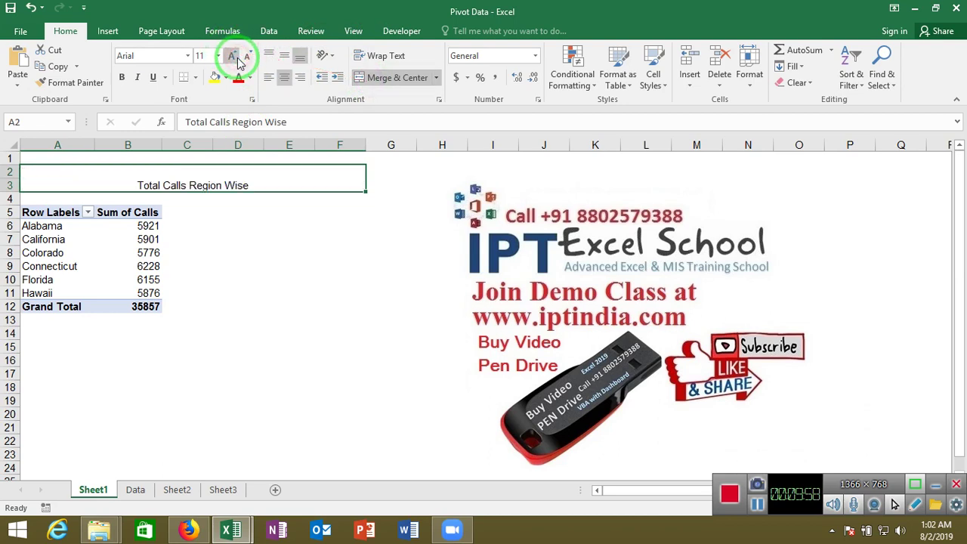
left_click(232, 57)
left_click(232, 57)
left_click(232, 57)
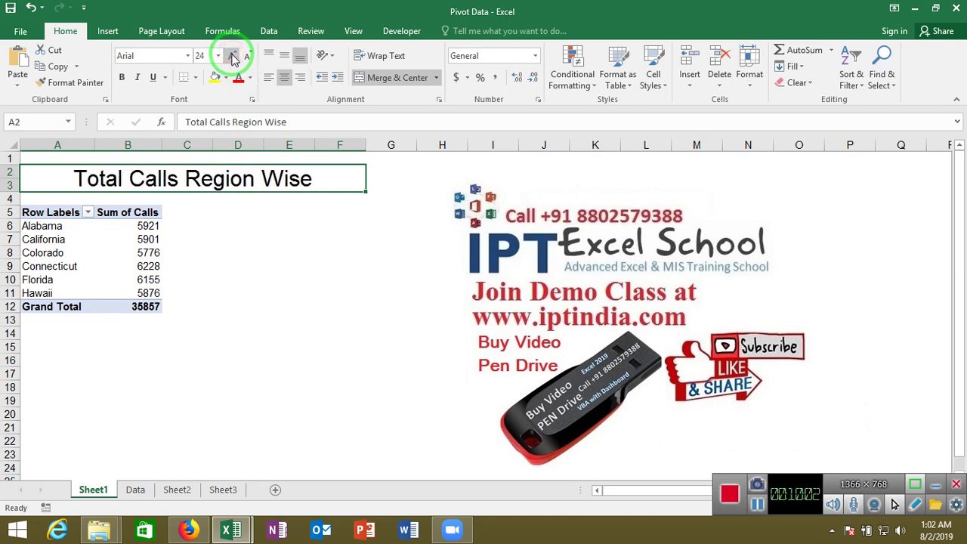
key("ctrl+u")
left_click(49, 215)
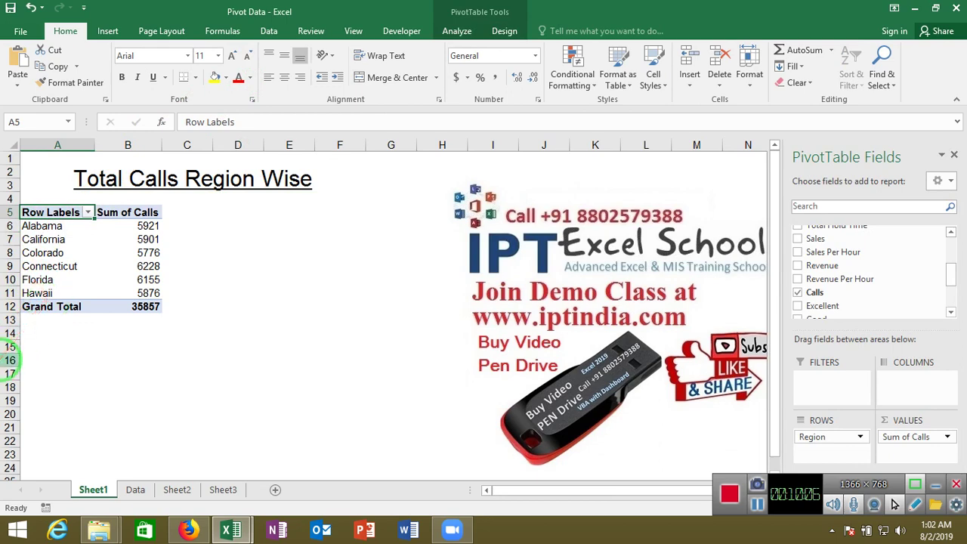
- Rename the pivot headers 'Row Labels' and 'Sum of Calls' to 'Region' and 'Total Calss'
type("Region")
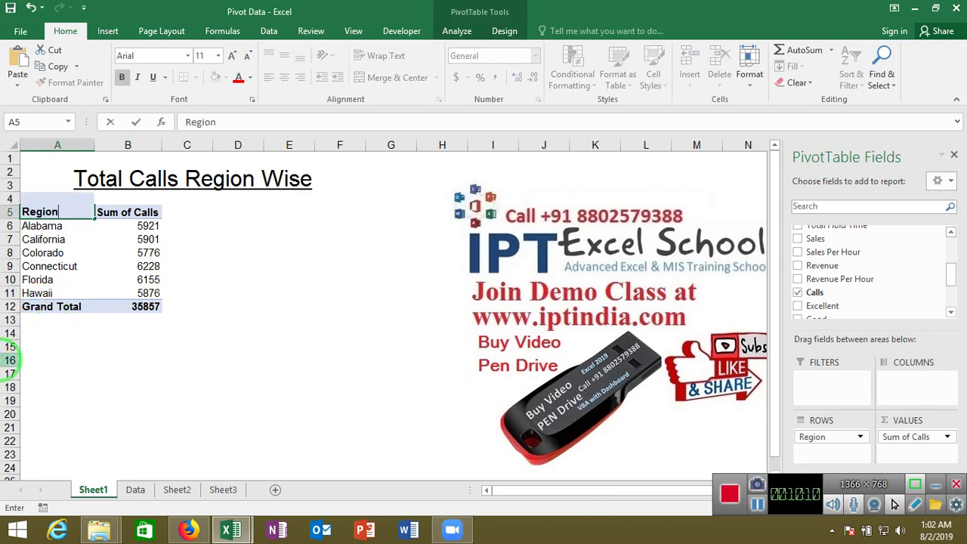
key("Tab")
type("T")
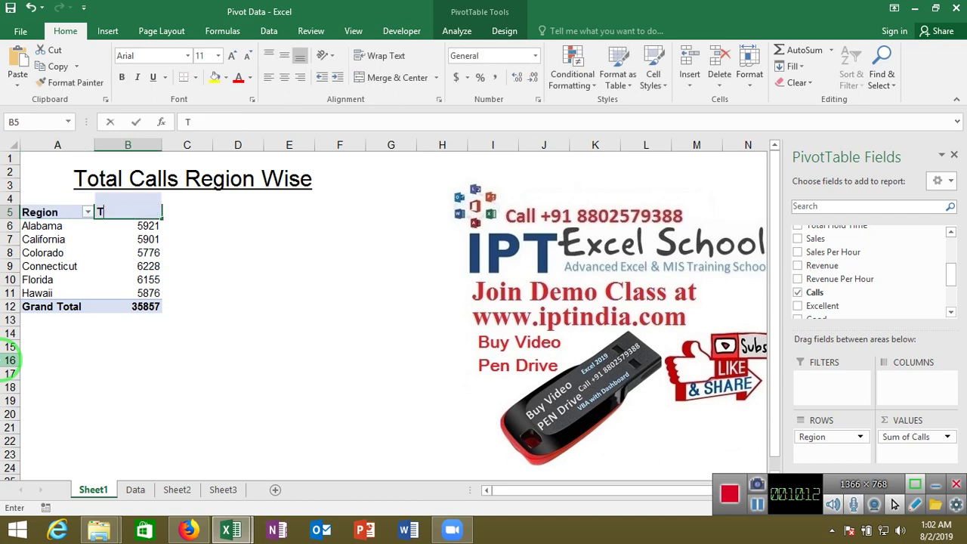
type("otal Cal")
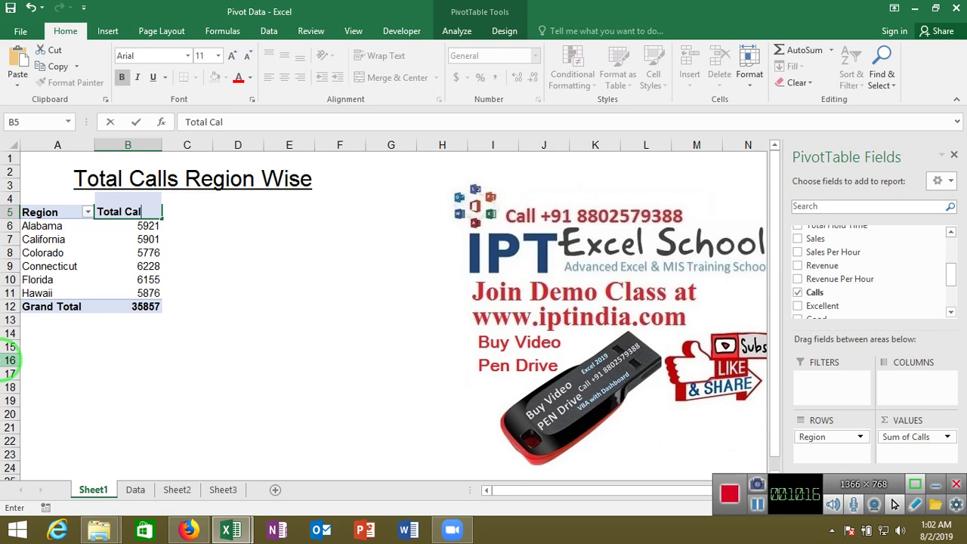
key("Return")
- Move through the pivot's values column, from the header down to Grand Total and up to Colorado
key("Right")
key("Left")
key("Down")
key("Down")
key("Down")
key("Right")
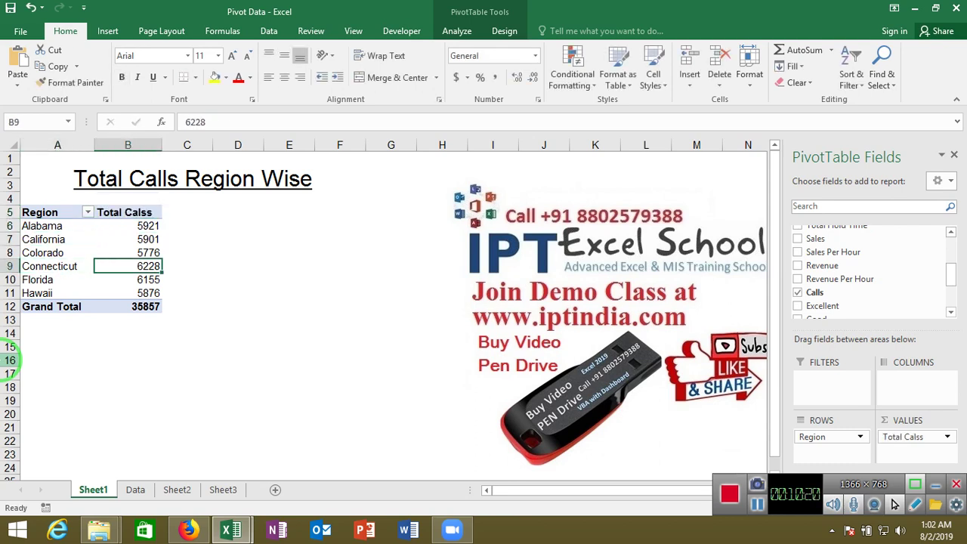
key("Up")
key("Up")
key("Up")
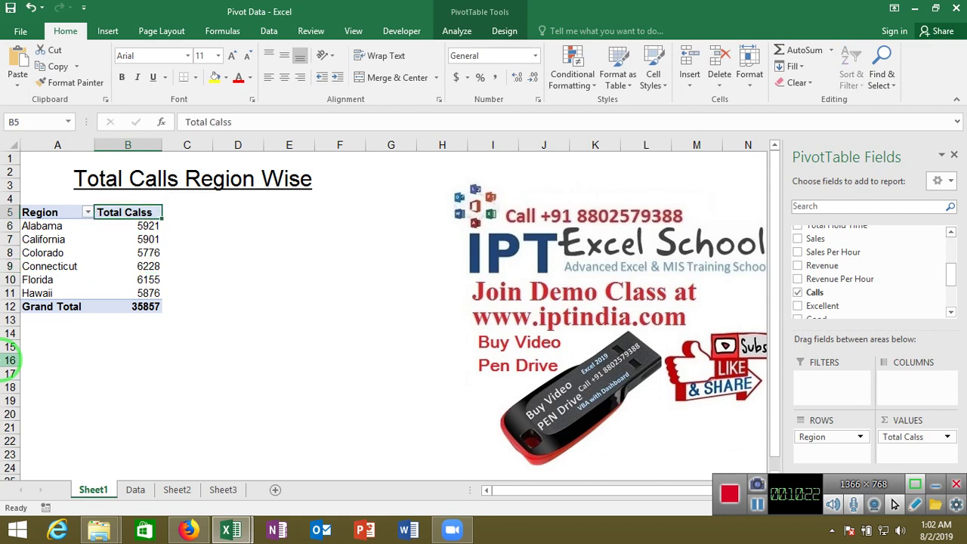
key("shift+Down")
key("shift+Down")
key("shift+Down")
key("shift+Down")
key("shift+Up")
key("shift+Up")
key("shift+Up")
key("shift+Up")
key("shift+Up")
key("ctrl+Down")
key("ctrl+Up")
key("ctrl+Up")
key("ctrl+Down")
key("ctrl+Down")
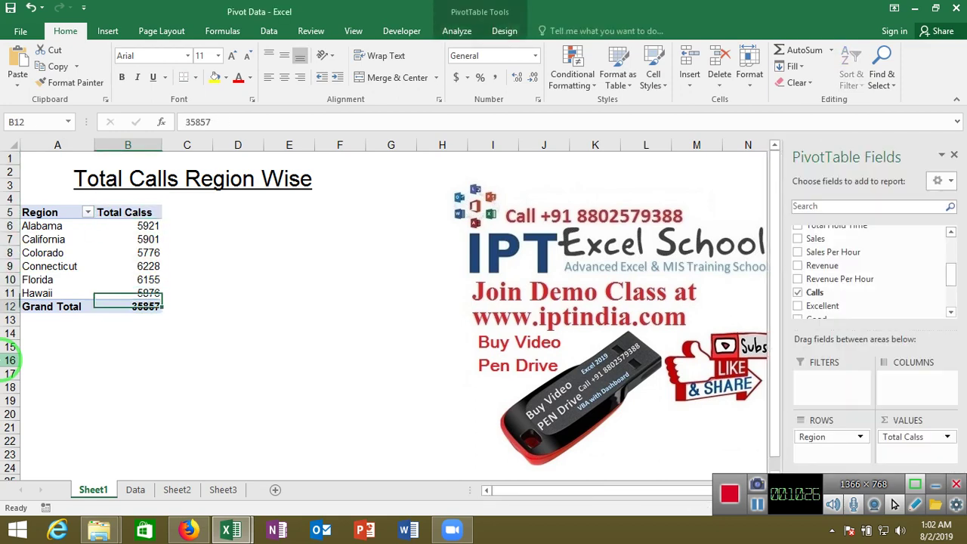
key("Up")
key("Up")
key("Up")
key("Up")
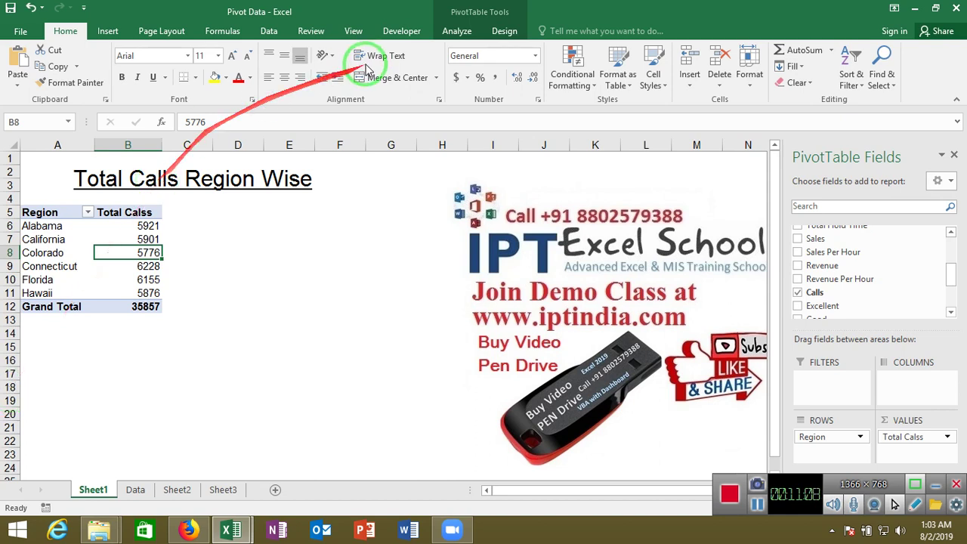
- Apply a blue style from the Dark section of the PivotTable Styles gallery
left_click(506, 31)
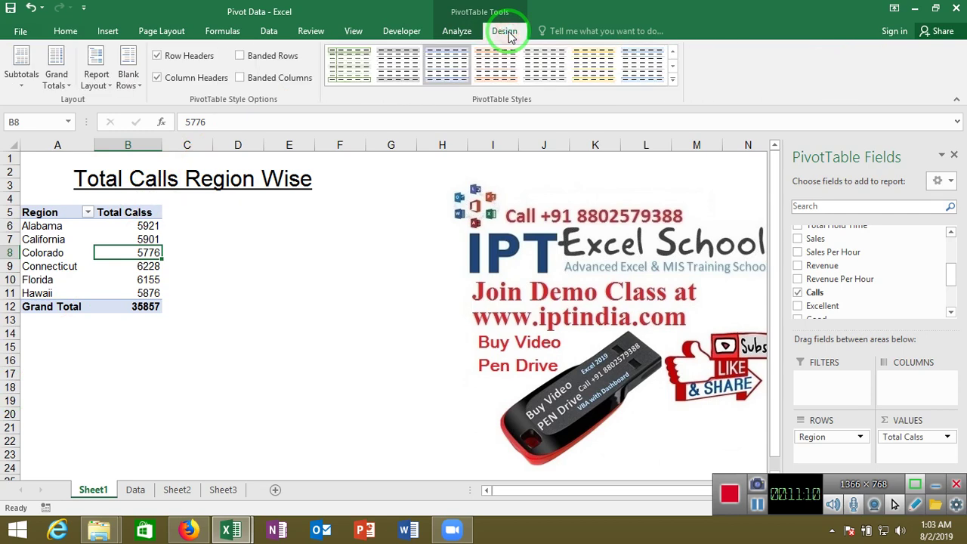
left_click(672, 78)
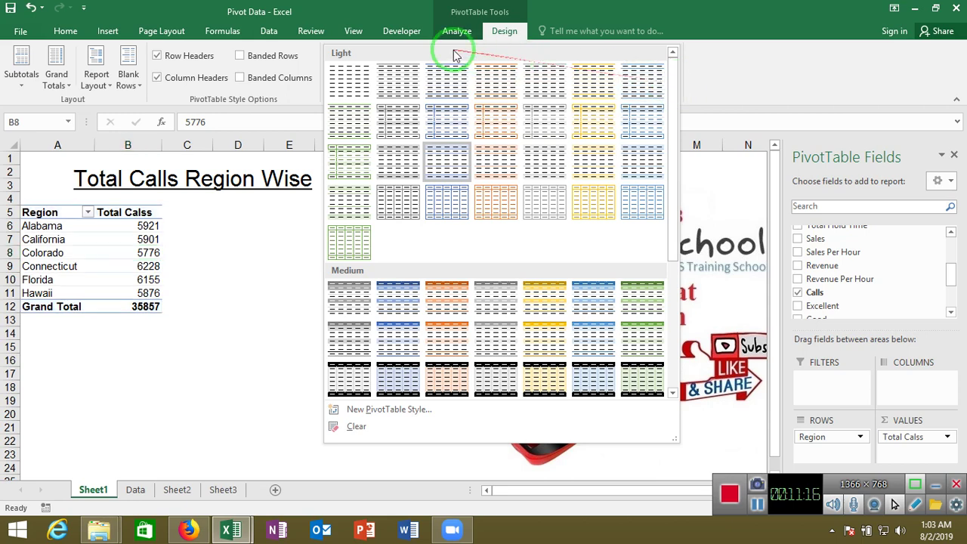
scroll(673, 399, "down", 1)
scroll(673, 398, "down", 1)
scroll(673, 399, "down", 1)
scroll(672, 398, "down", 1)
scroll(672, 399, "down", 1)
left_click(671, 394)
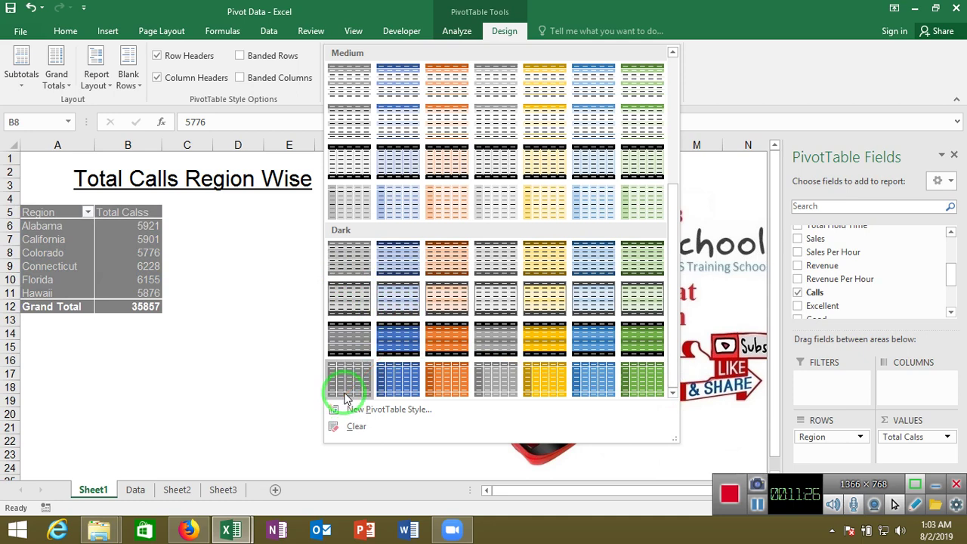
left_click(412, 378)
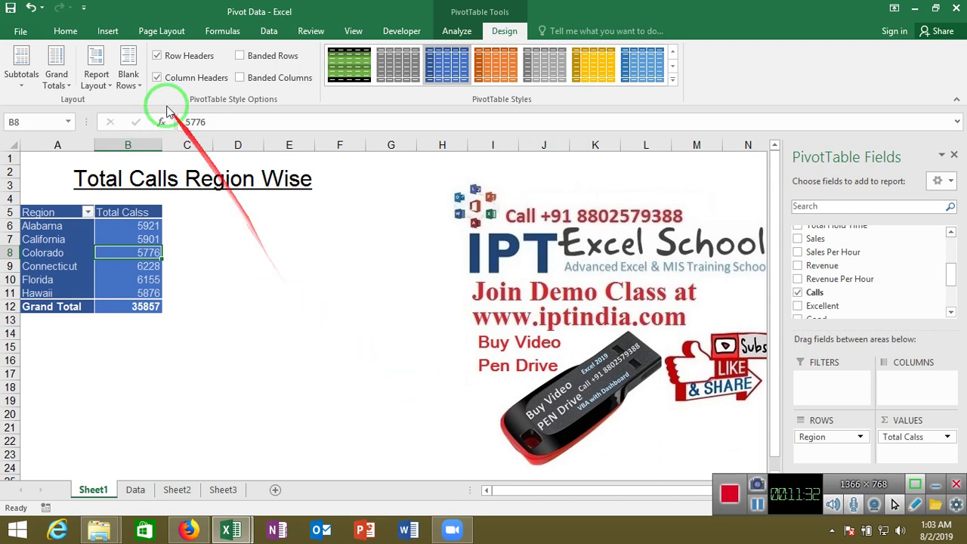
left_click(107, 34)
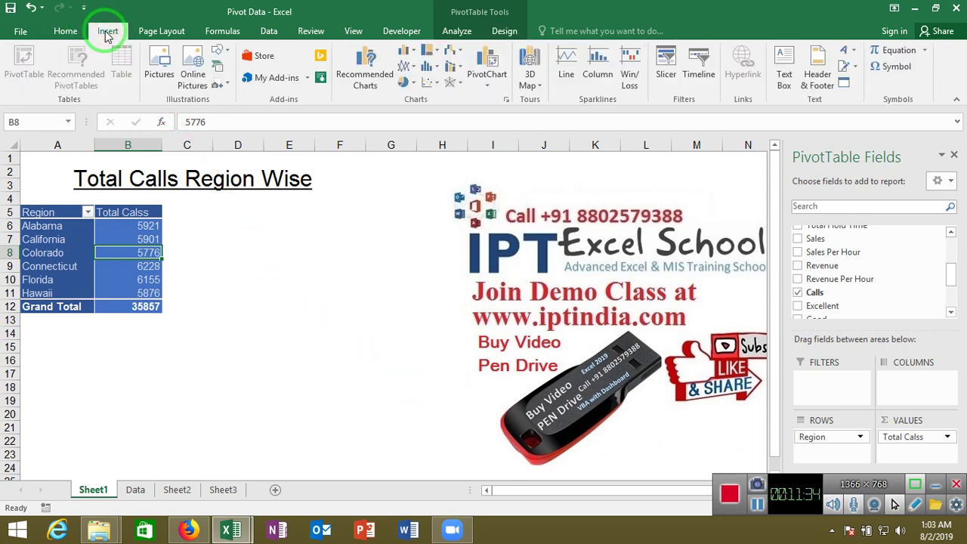
- Insert a 2-D clustered column PivotChart of calls by region, enlarged beside the pivot
left_click(414, 59)
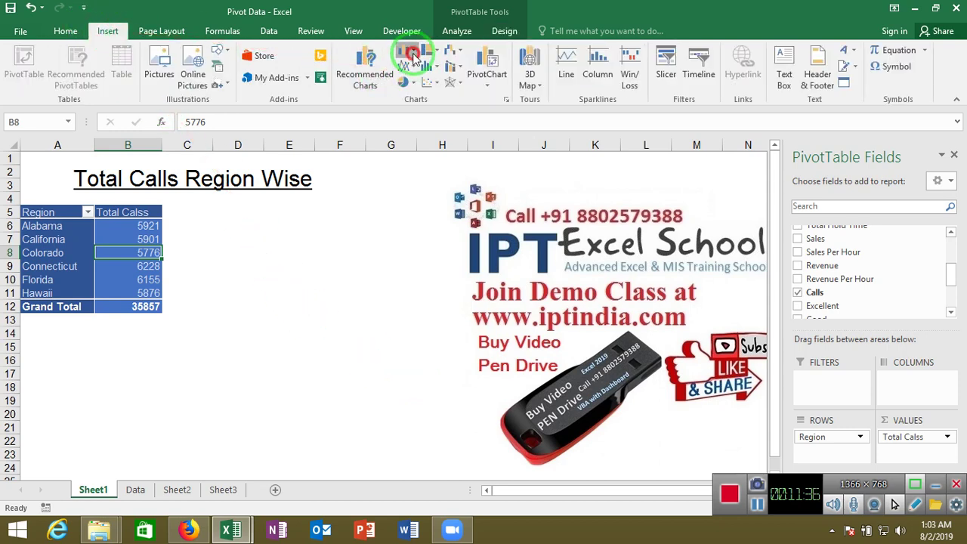
left_click(425, 97)
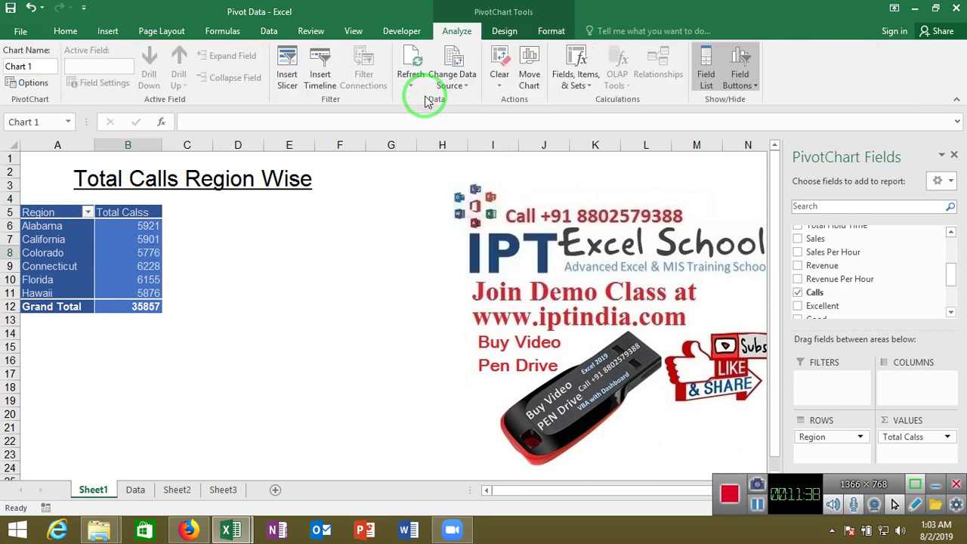
left_click(347, 224)
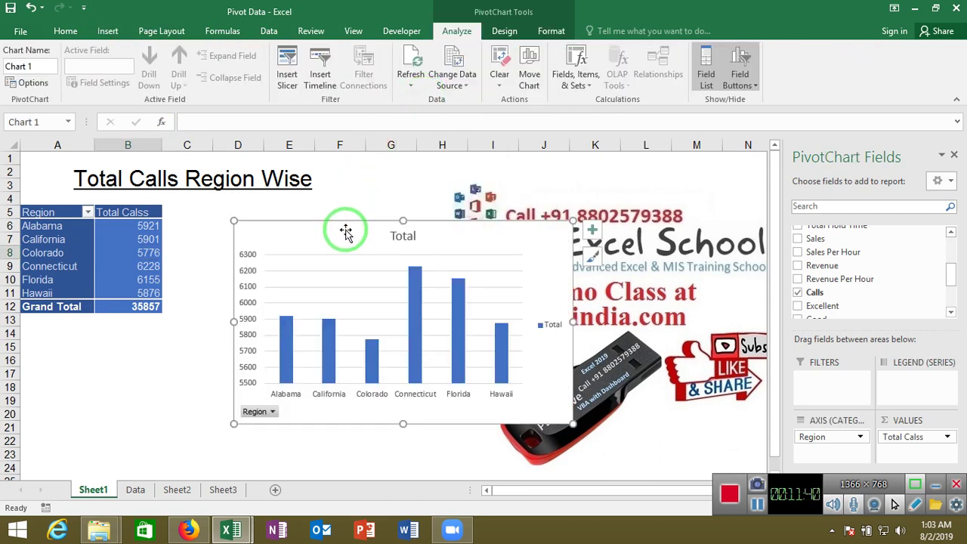
left_click_drag(346, 232, 286, 204)
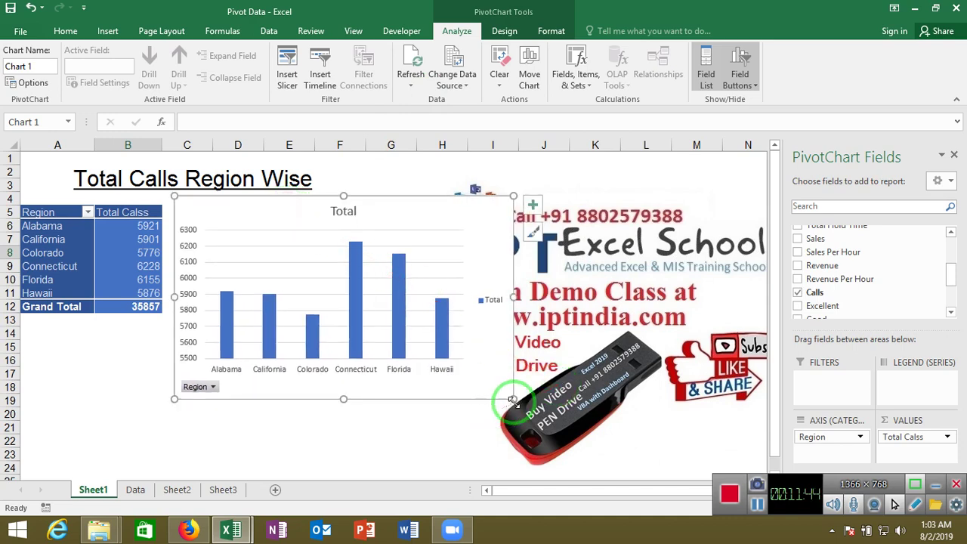
left_click_drag(514, 399, 531, 441)
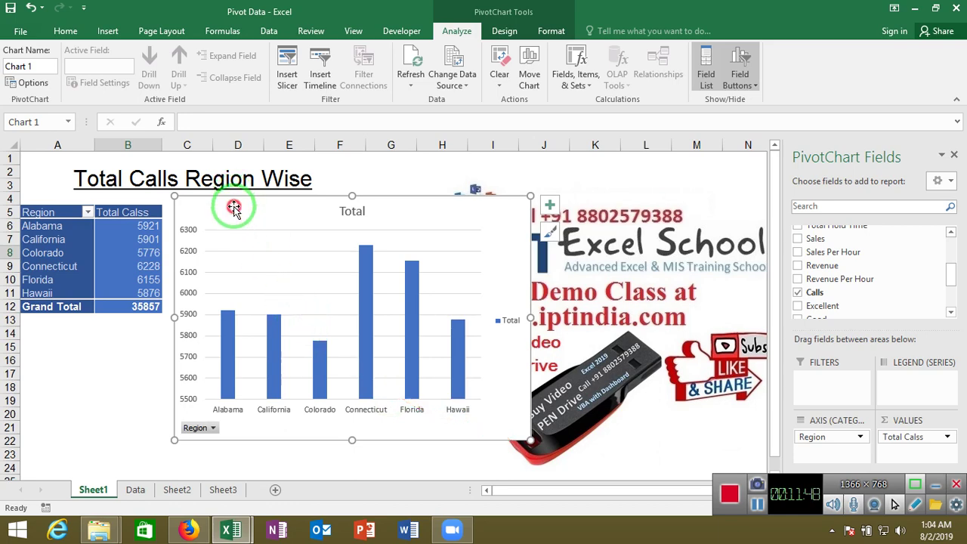
left_click_drag(233, 206, 224, 215)
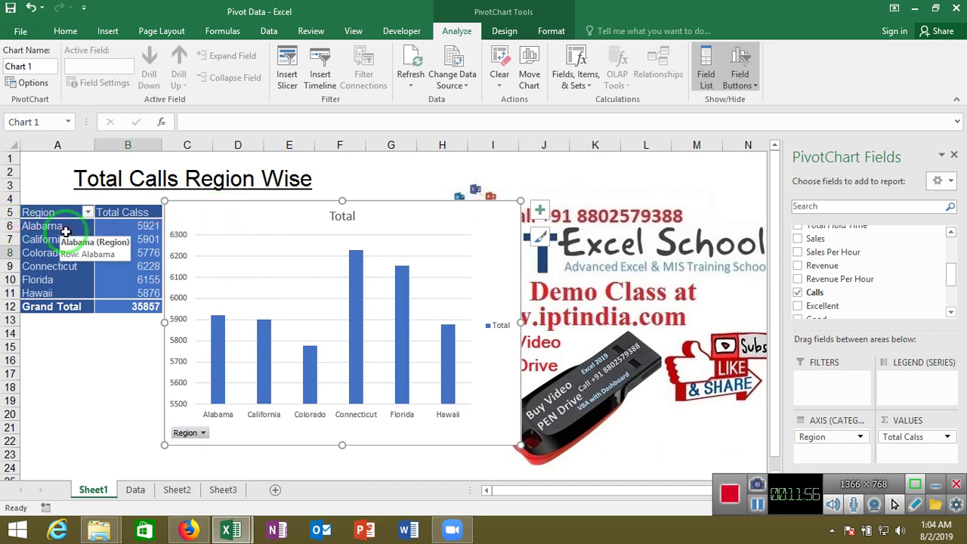
- Apply the Quick Layout that adds a data table and axis title to the chart
left_click(506, 32)
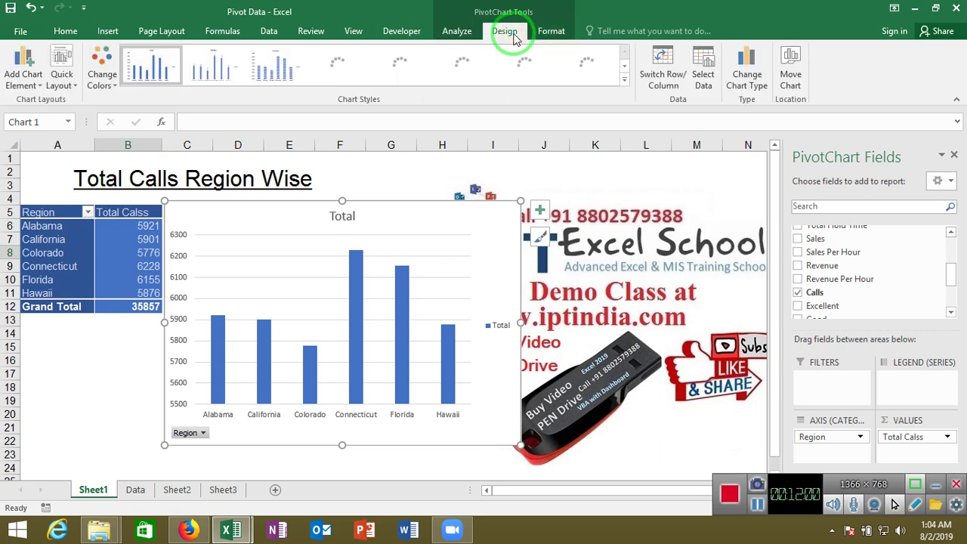
left_click(70, 89)
left_click(110, 151)
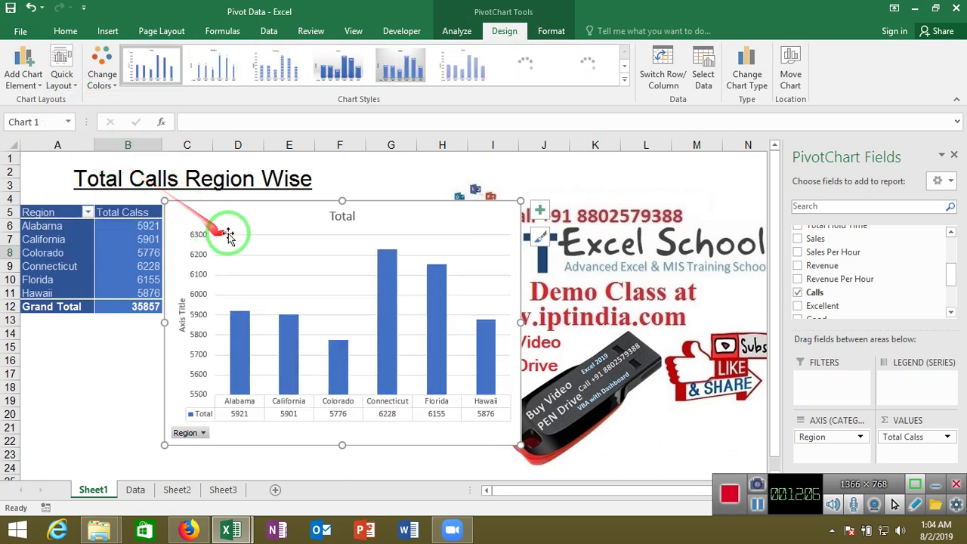
- Move the chart left to start near column A and enlarge it down and right
left_click_drag(237, 225, 94, 227)
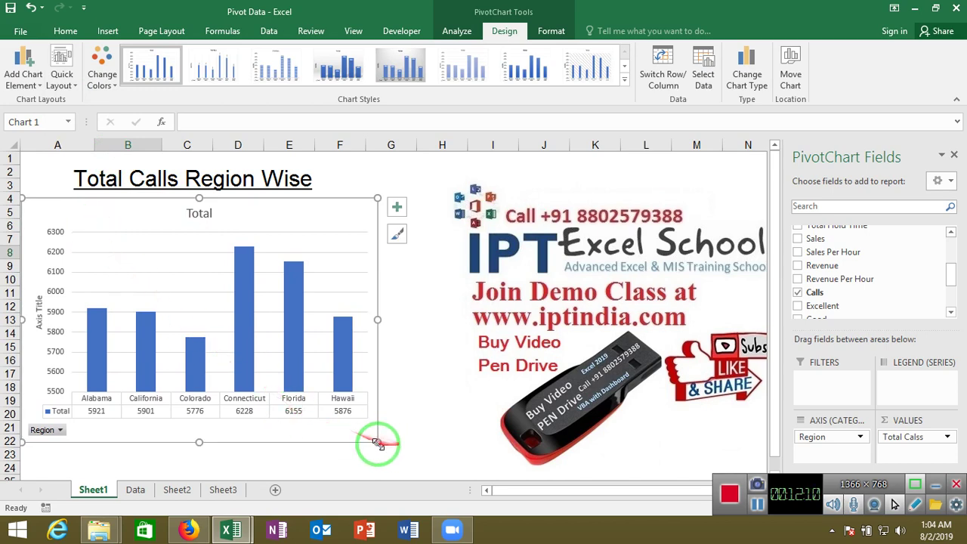
left_click_drag(377, 442, 443, 432)
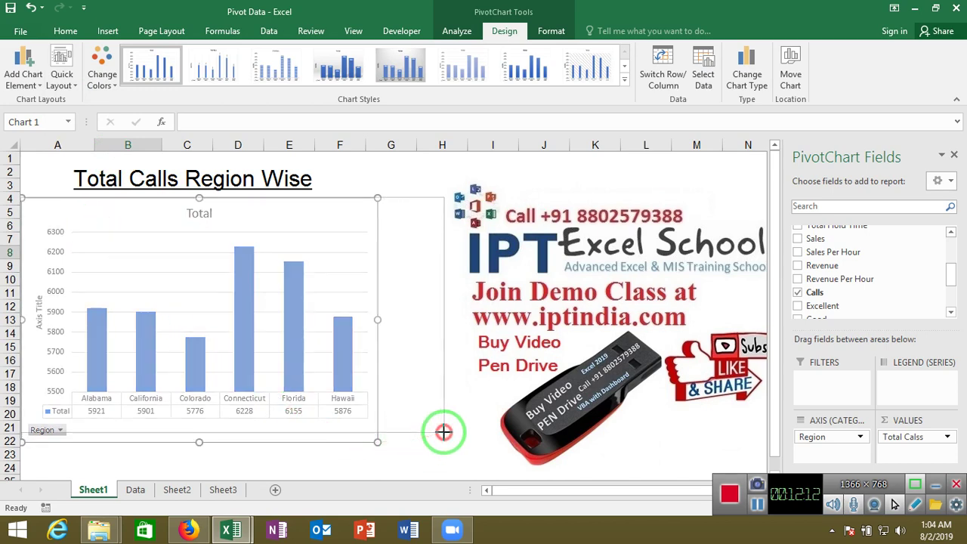
left_click_drag(443, 433, 451, 436)
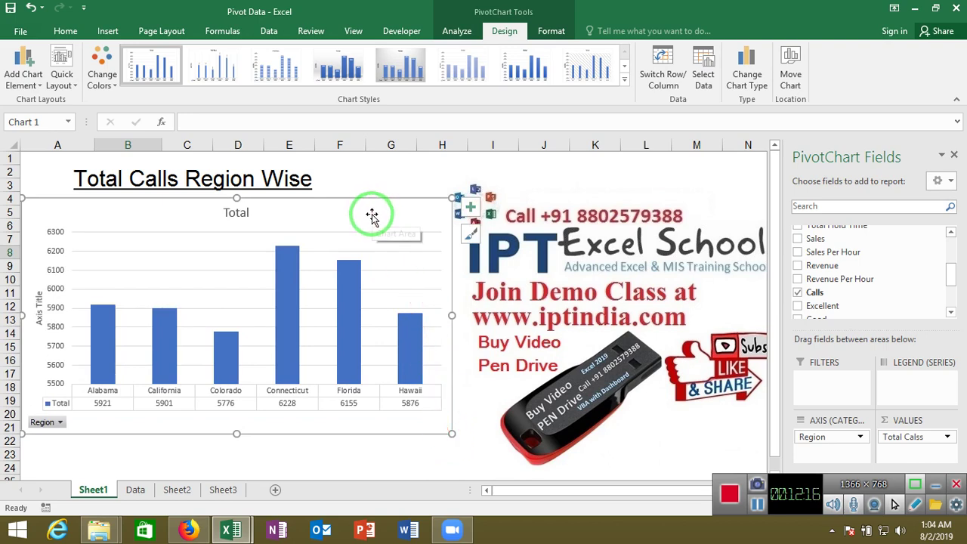
left_click_drag(371, 217, 368, 225)
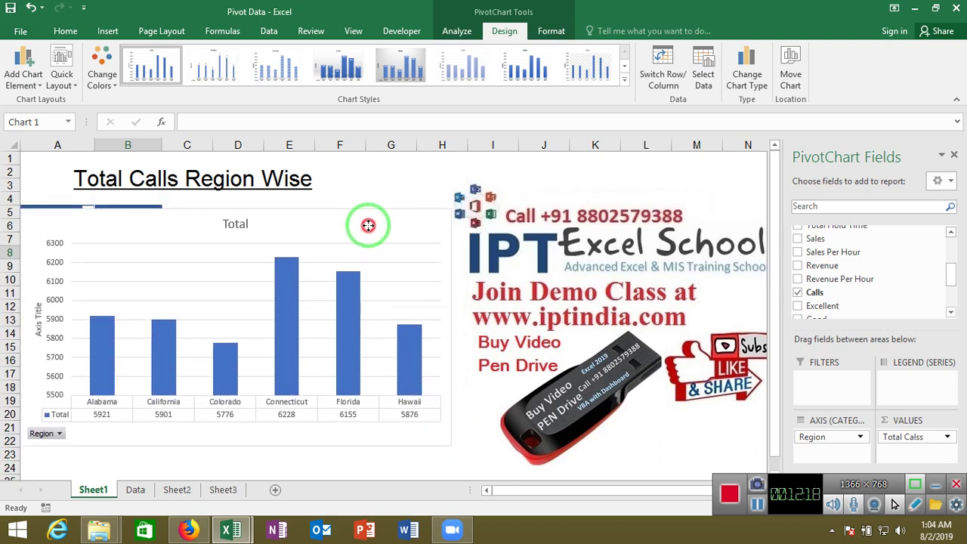
left_click_drag(368, 225, 369, 225)
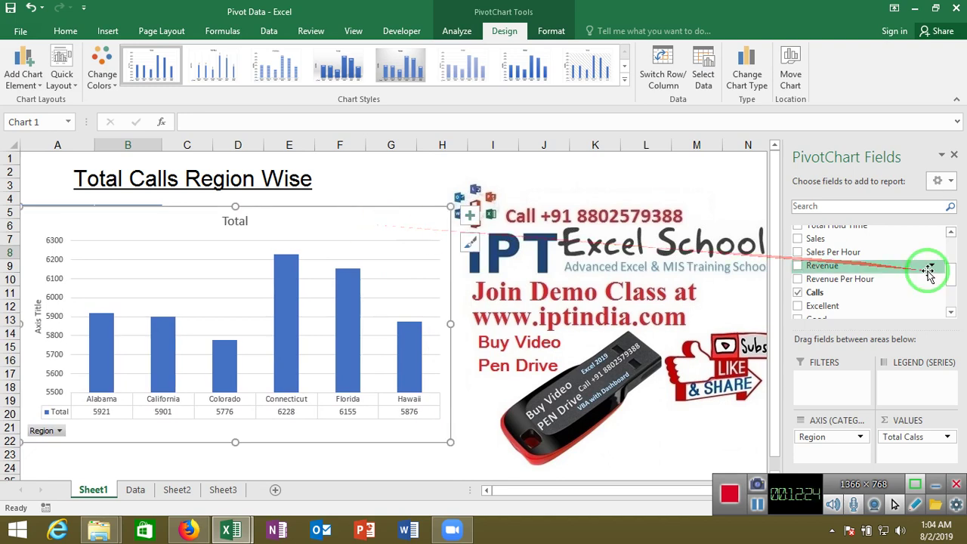
left_click_drag(959, 268, 953, 281)
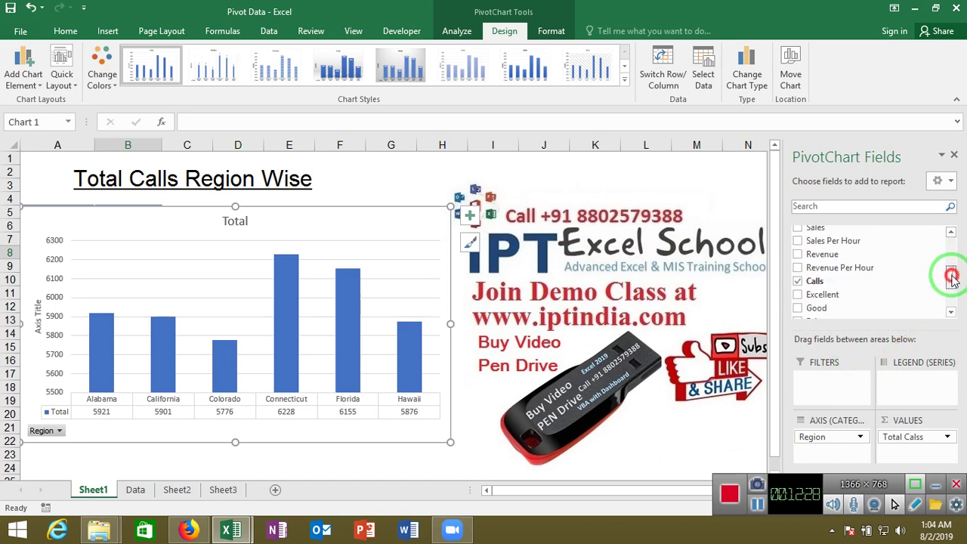
mouse_move(953, 281)
left_mouse_down()
mouse_move(961, 256)
mouse_move(949, 259)
left_mouse_up()
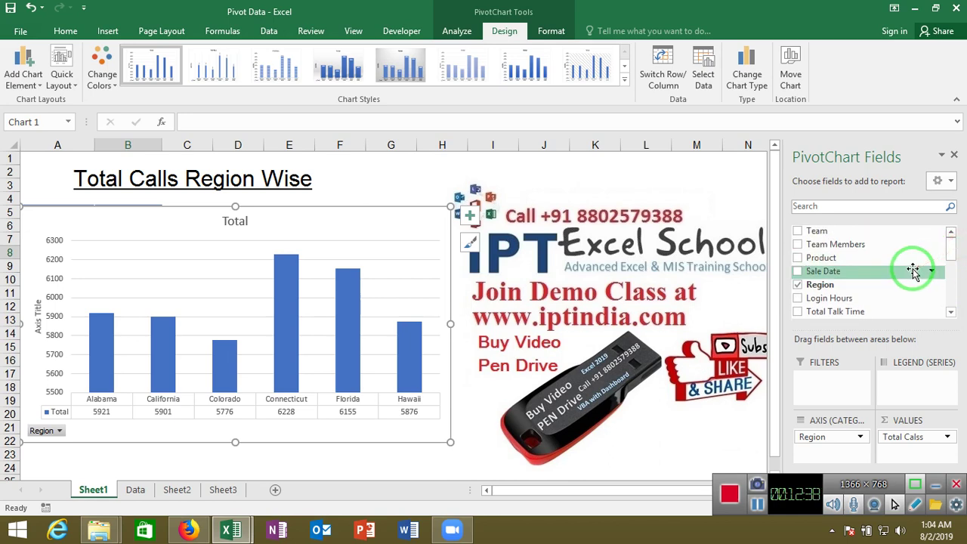
mouse_move(916, 261)
left_mouse_down()
mouse_move(875, 381)
mouse_move(848, 383)
left_mouse_up()
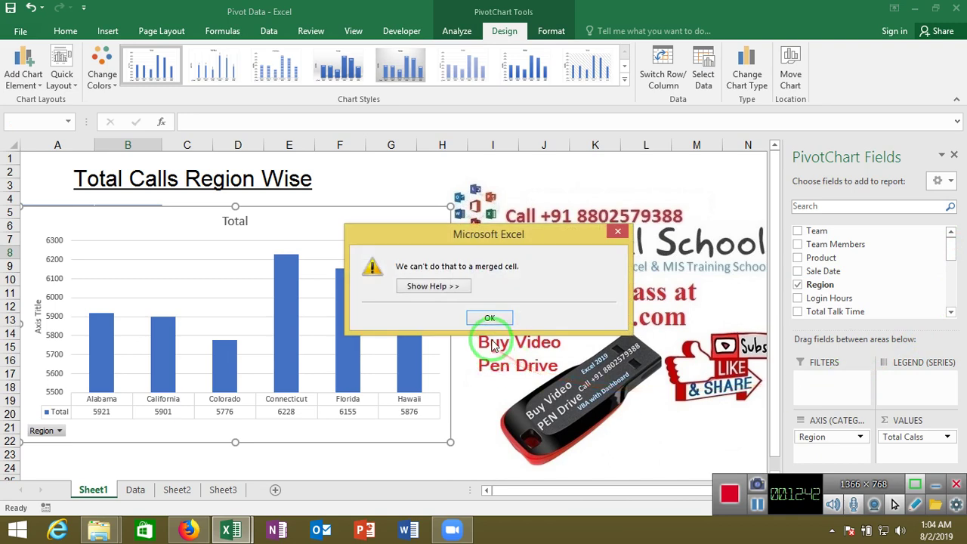
- Drop the chart lower and move the merged title so it spans E2:J3
left_click(493, 318)
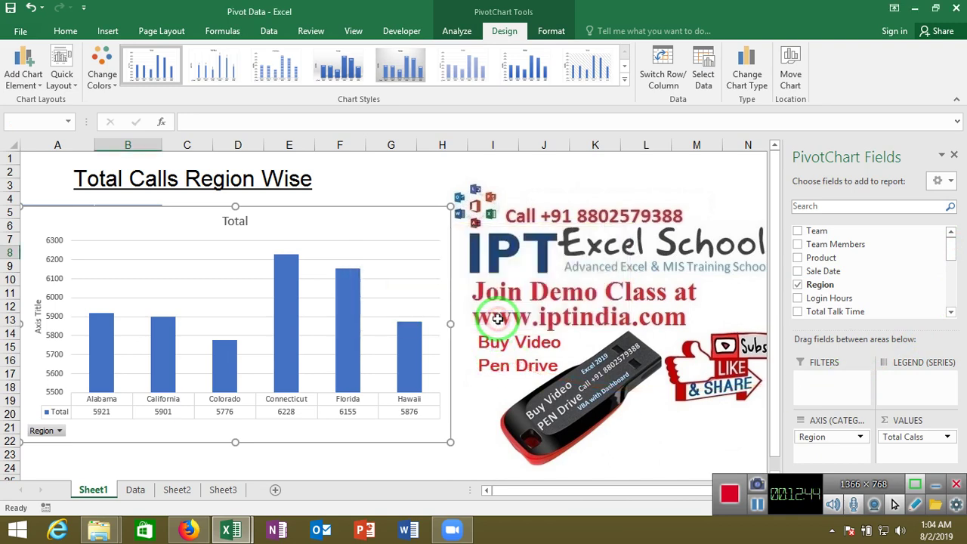
left_click_drag(376, 240, 425, 308)
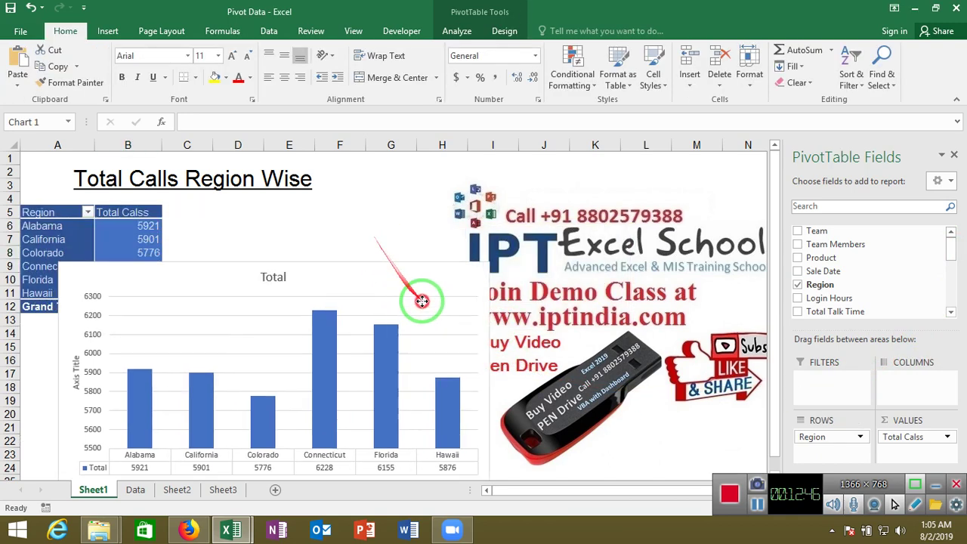
left_click(154, 182)
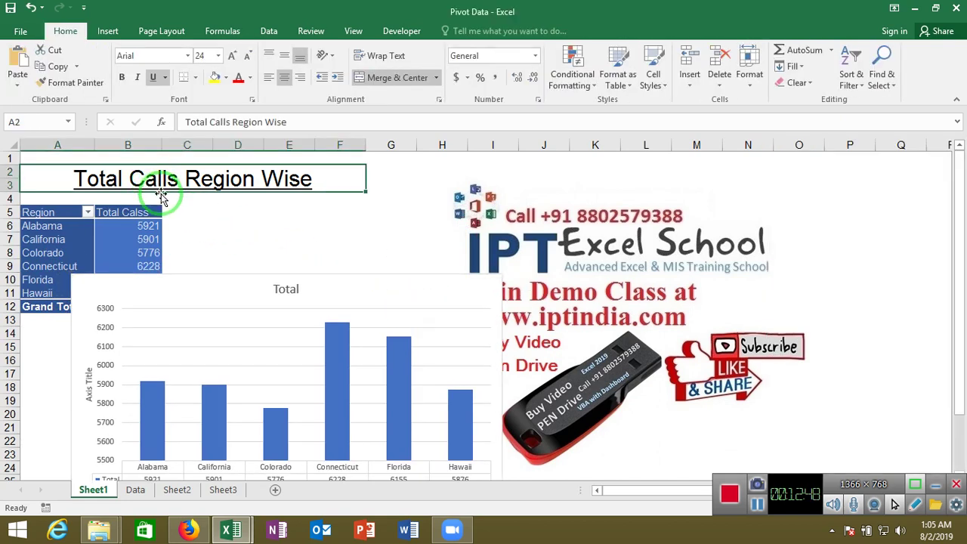
left_click_drag(161, 193, 426, 181)
left_click_drag(262, 202, 438, 174)
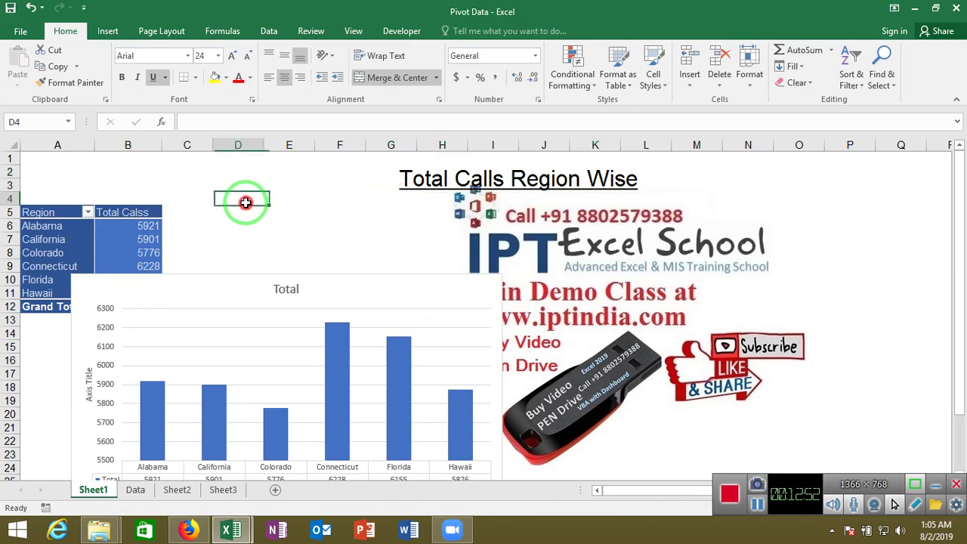
left_click(438, 184)
left_click_drag(434, 192, 349, 195)
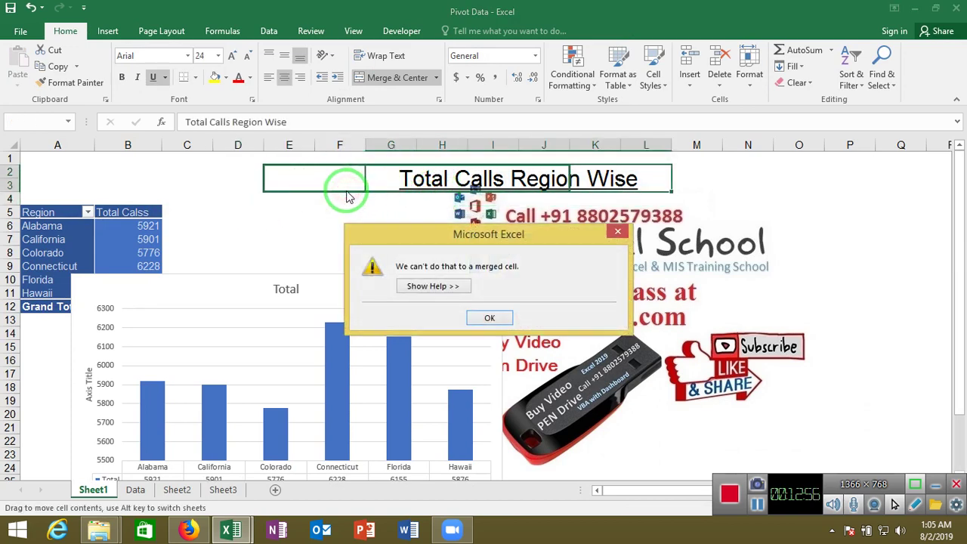
left_click(500, 318)
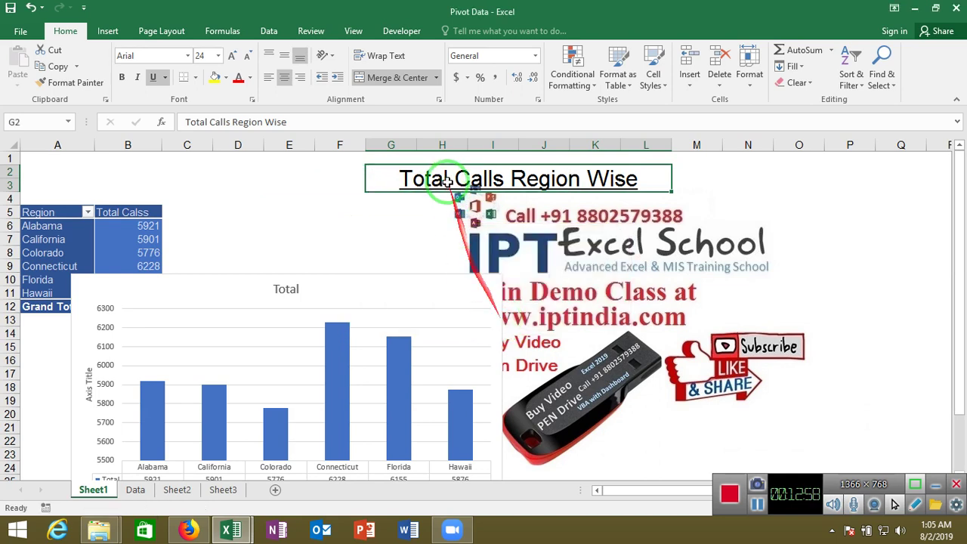
mouse_move(438, 188)
left_mouse_down()
mouse_move(329, 210)
mouse_move(320, 168)
left_mouse_up()
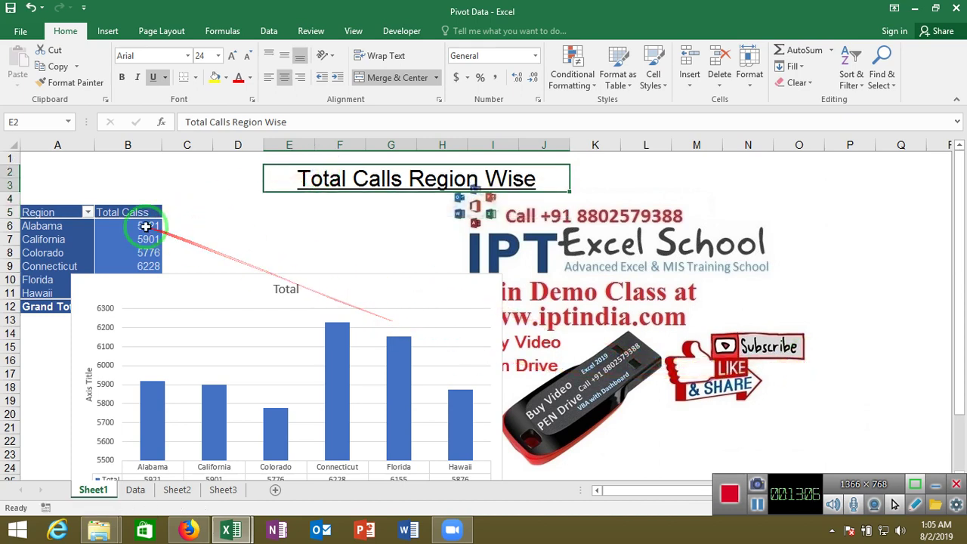
- Add Product to the pivot's FILTERS area and move the chart up near A4
left_click(145, 226)
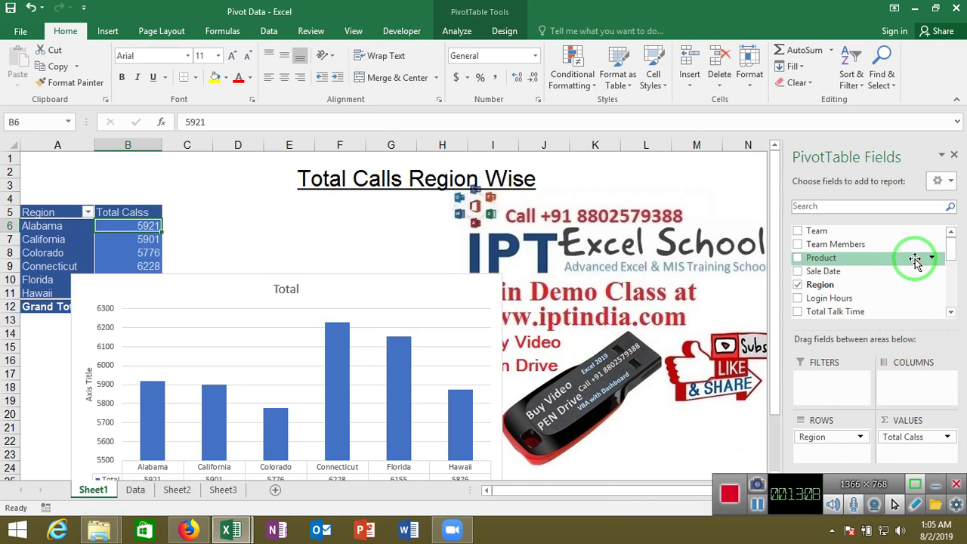
left_click_drag(924, 261, 836, 385)
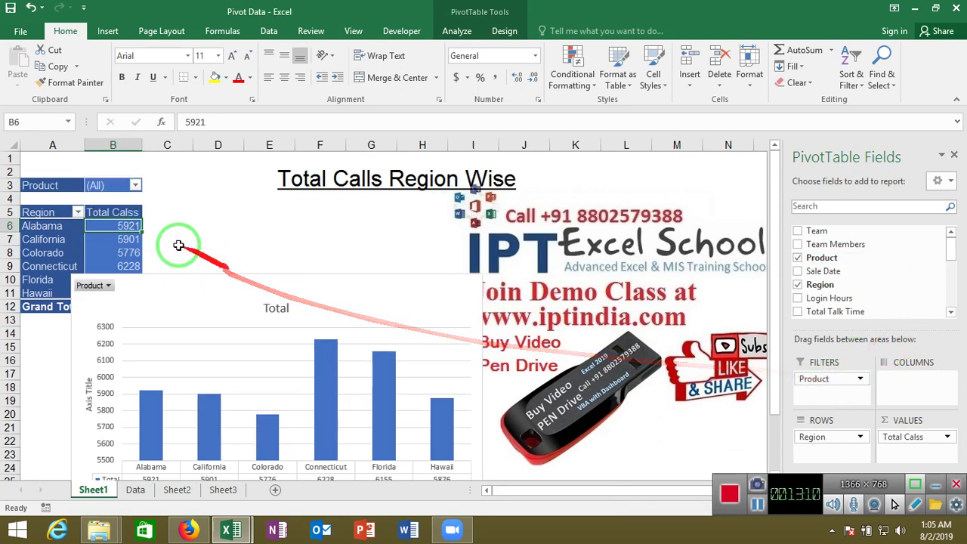
left_click_drag(194, 303, 132, 224)
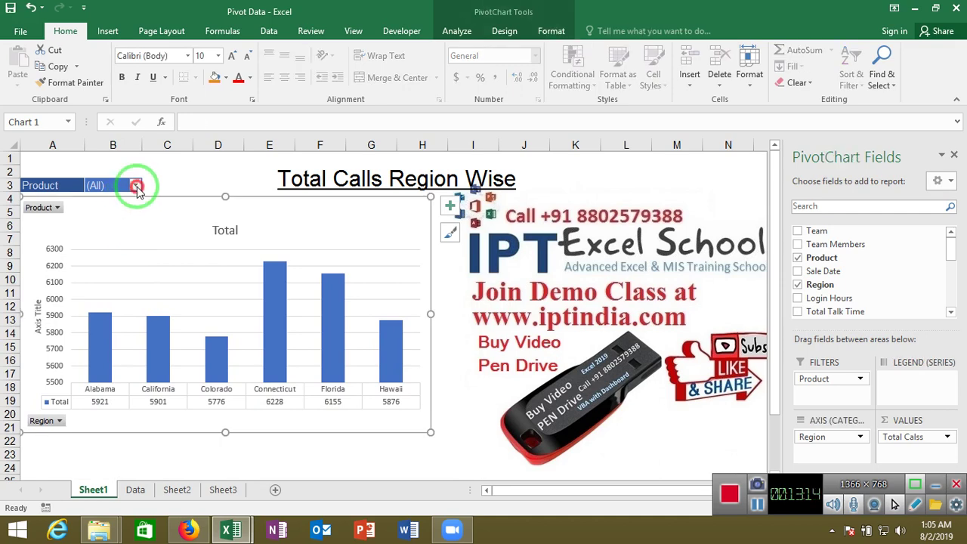
- Set the Product report filter to Product 1
left_click(136, 186)
left_click(49, 230)
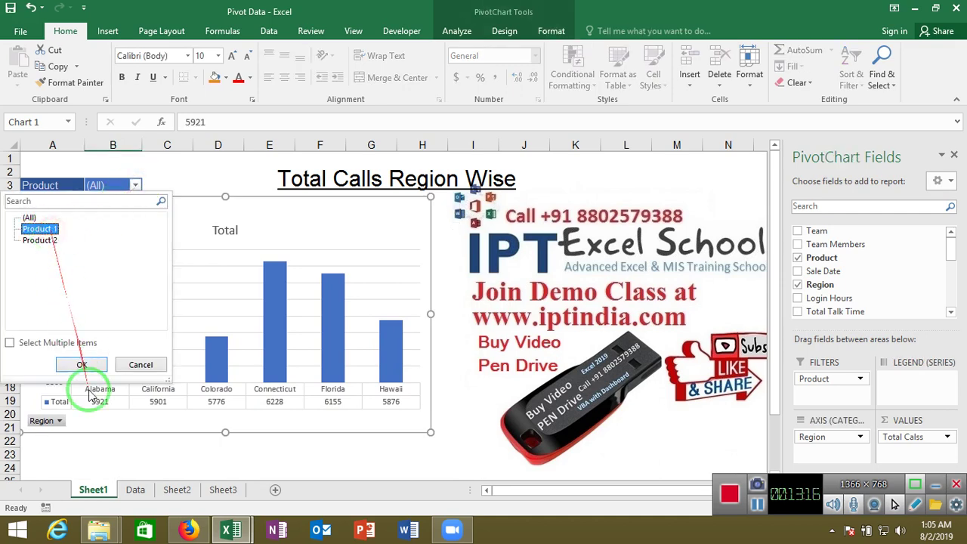
left_click(95, 364)
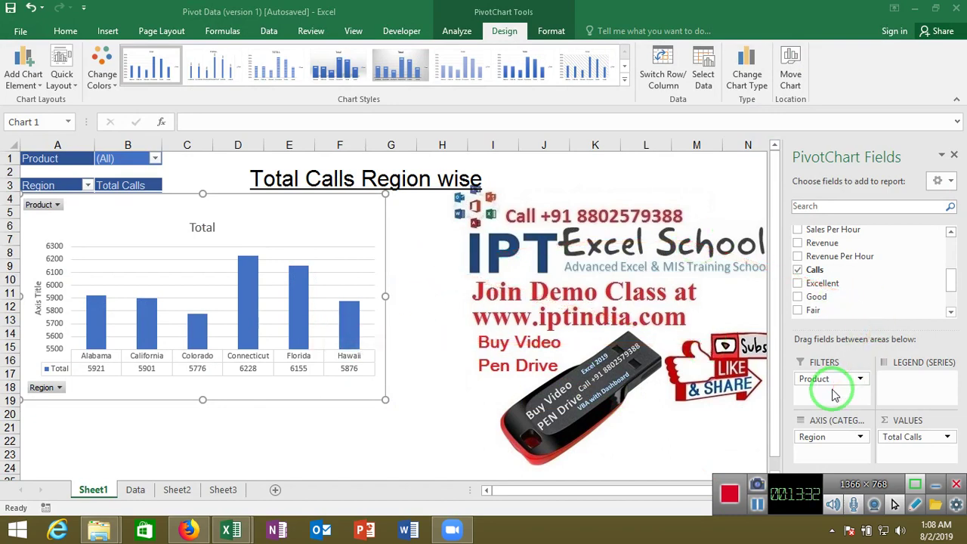
left_click(153, 160)
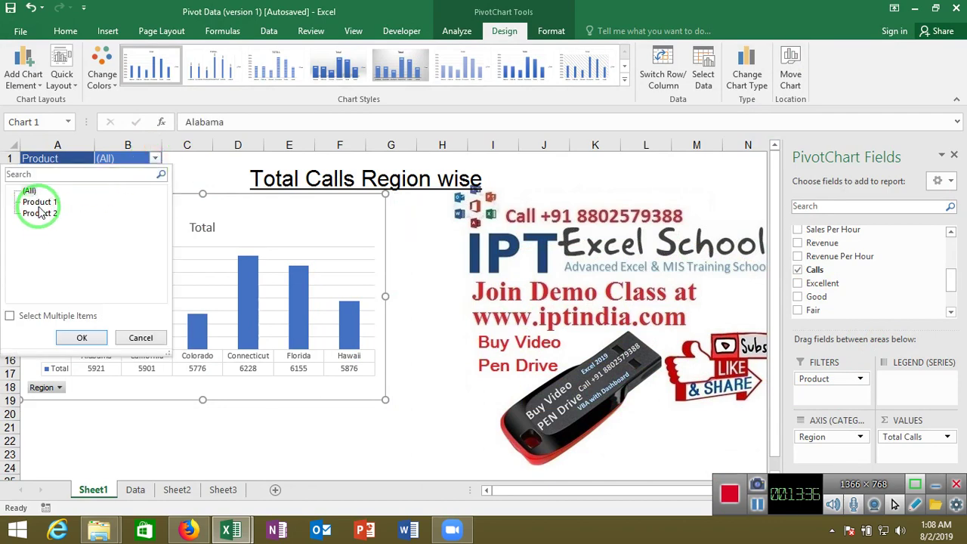
left_click(80, 339)
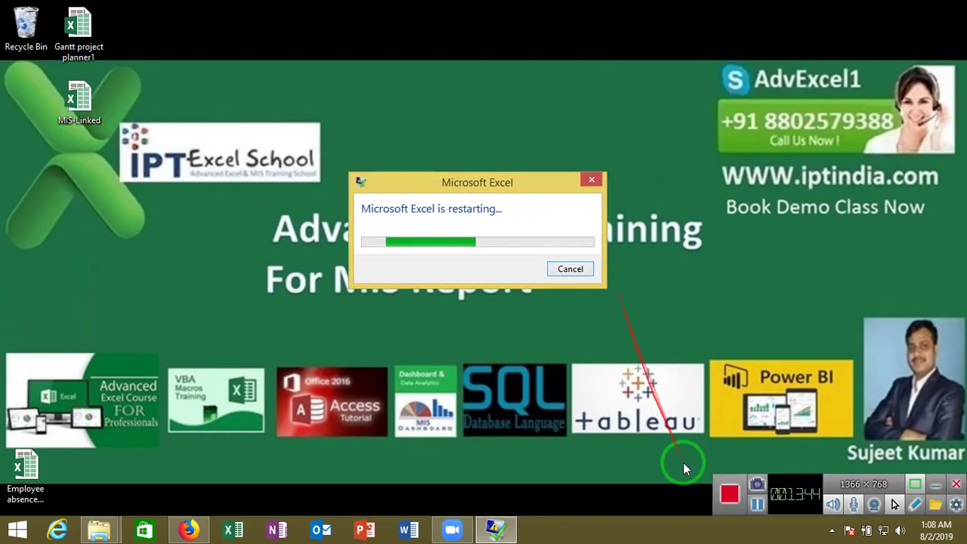
- Return to the restarted workbook and view the Product filter choices, closing the list unchanged
left_click(760, 508)
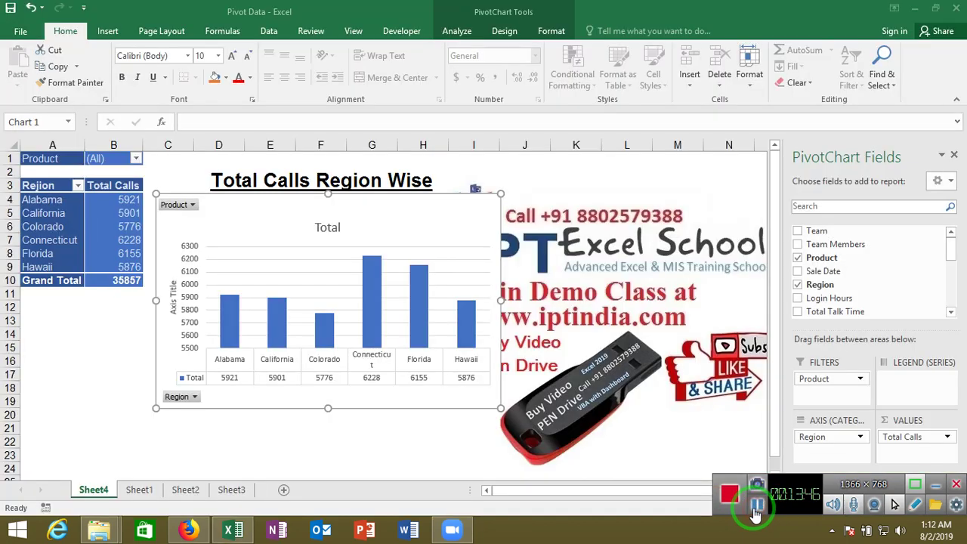
left_click(134, 165)
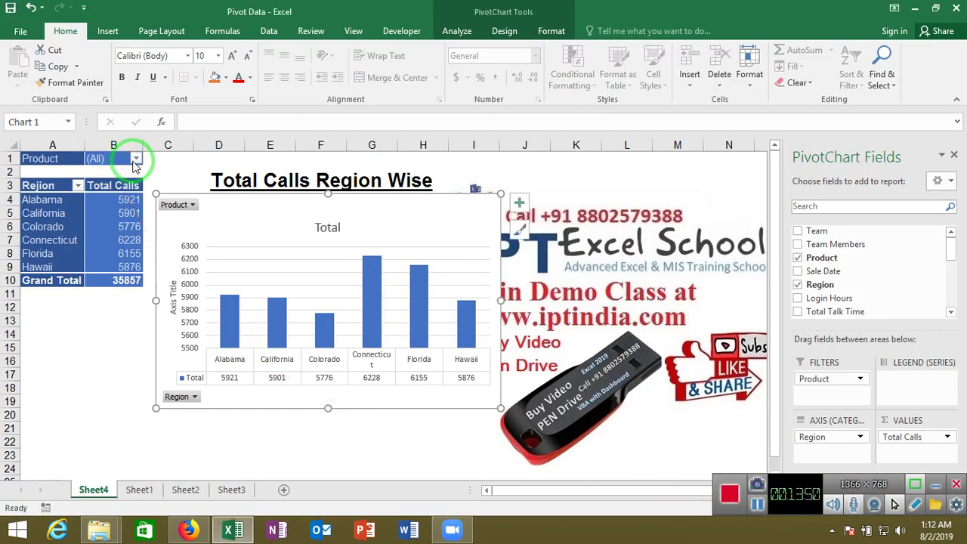
left_click(133, 159)
left_click(40, 214)
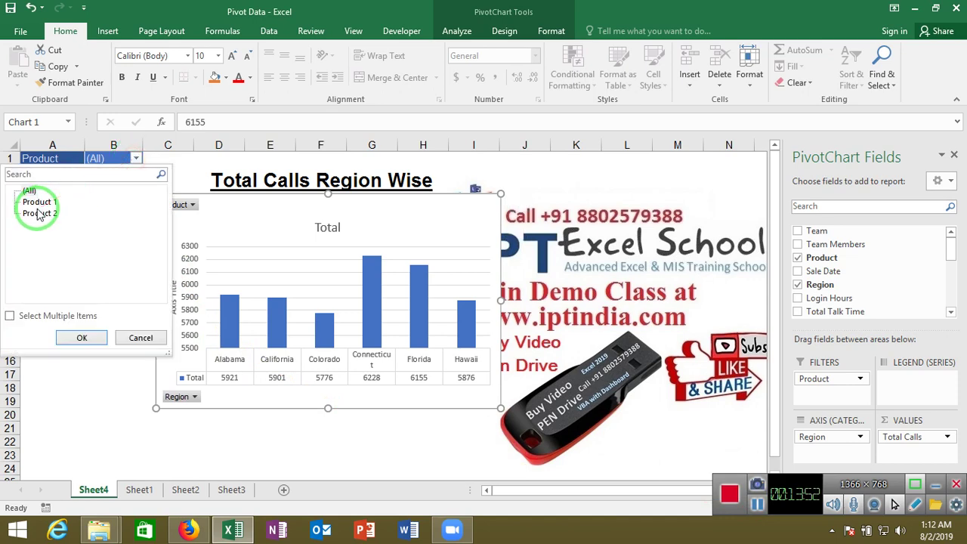
mouse_move(40, 214)
left_mouse_down()
mouse_move(303, 270)
mouse_move(310, 319)
mouse_move(555, 200)
left_mouse_up()
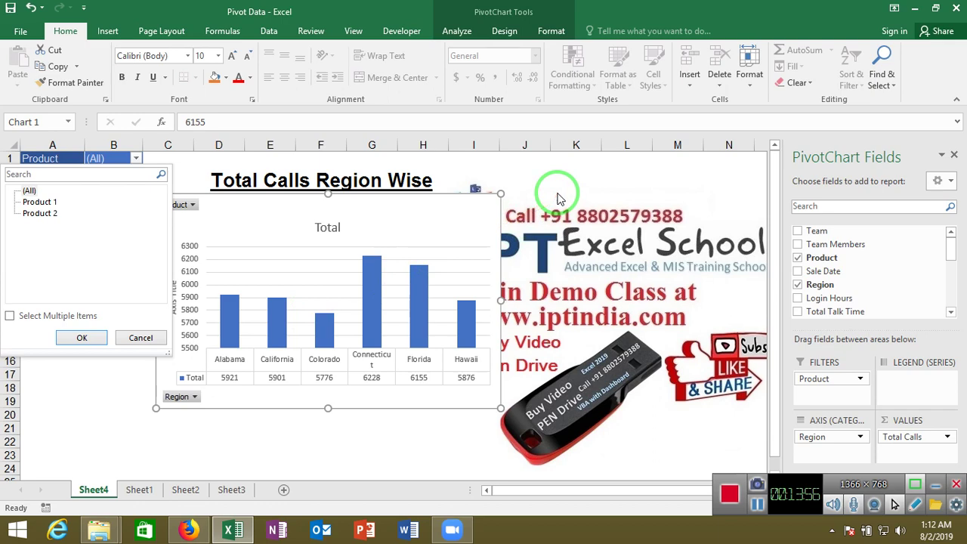
key("Escape")
key("Escape")
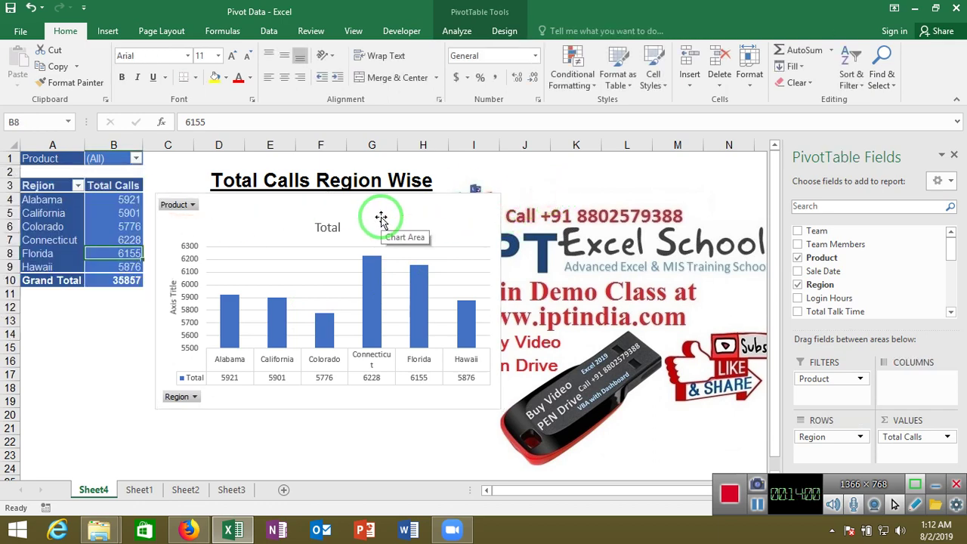
- Open Insert Slicer from the PivotTable Analyze tab
left_click_drag(786, 156, 505, 36)
left_click(456, 31)
left_click(346, 81)
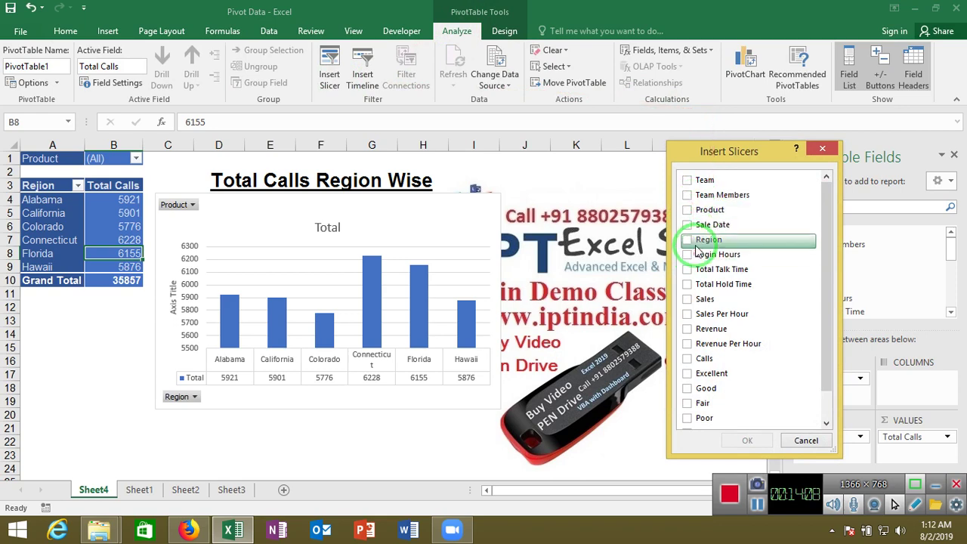
- Tick Product, cancel the slicer dialog, then click the chart and nearby empty cells
left_click(687, 209)
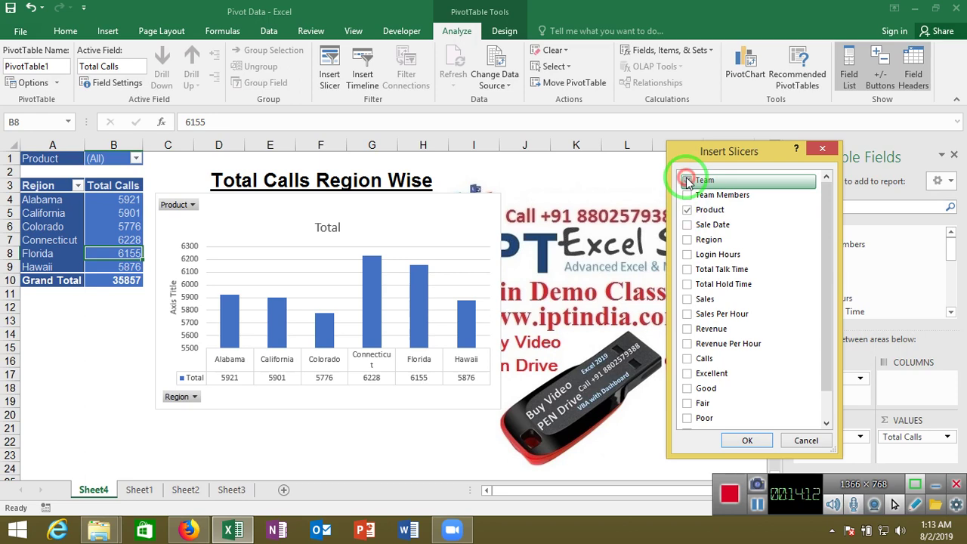
left_click(822, 148)
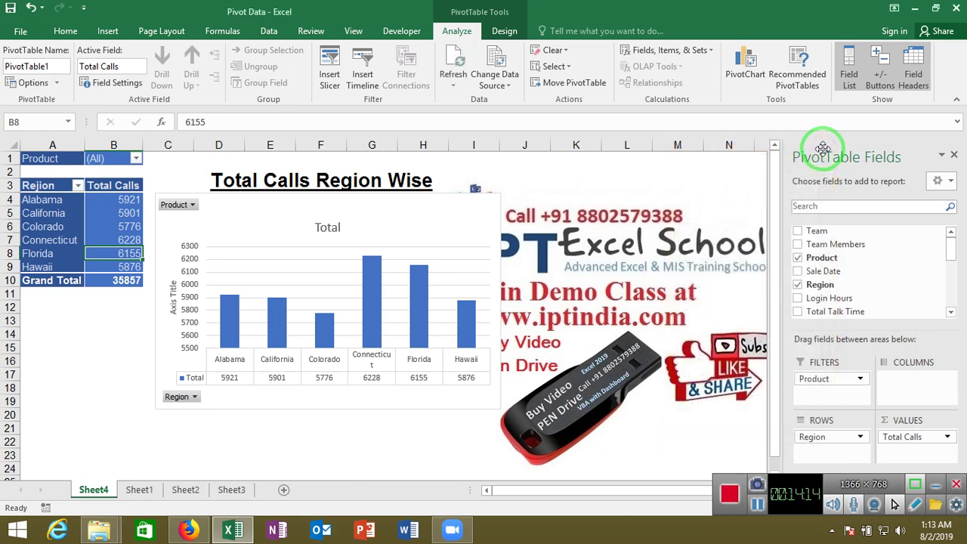
left_click(581, 181)
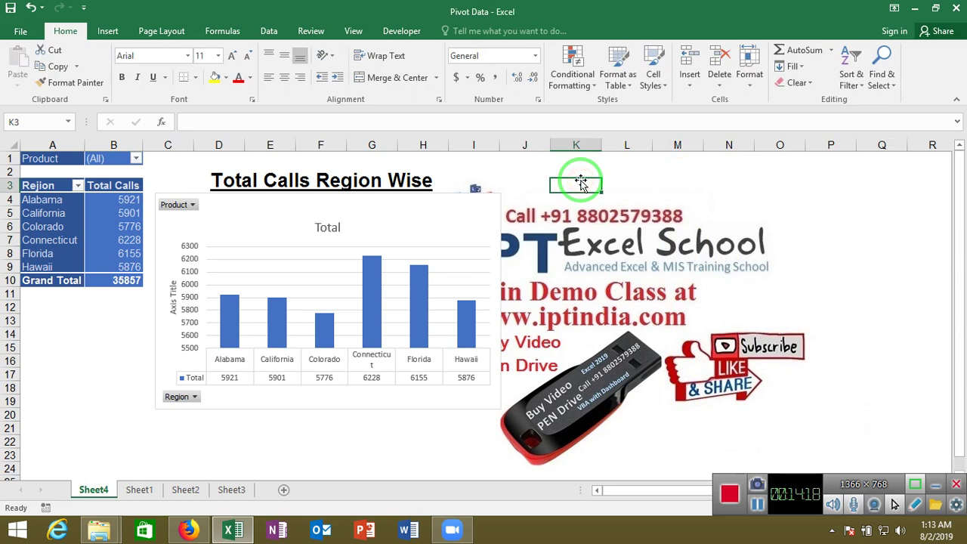
left_click(524, 215)
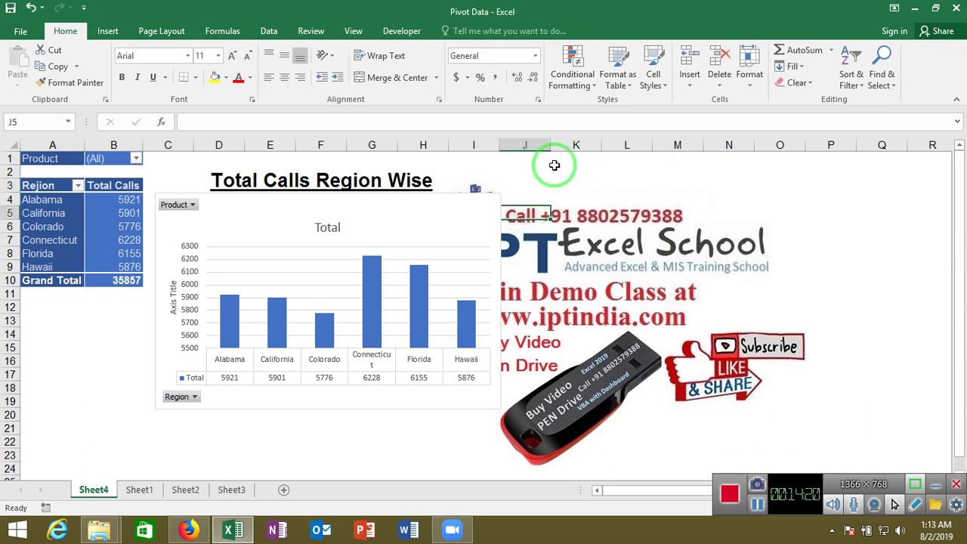
left_click(397, 204)
left_click(533, 157)
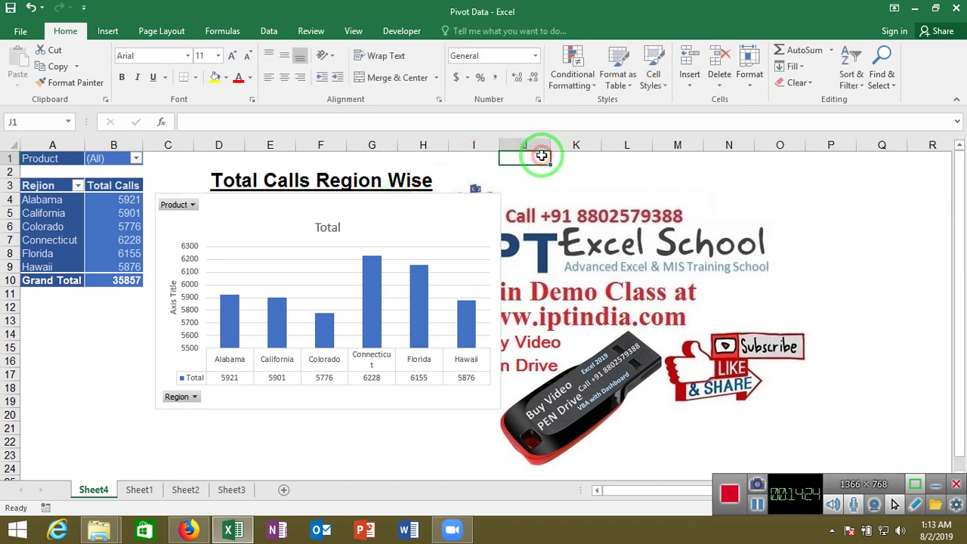
- Reselect a pivot value and insert slicers for Team and Product
left_click(89, 213)
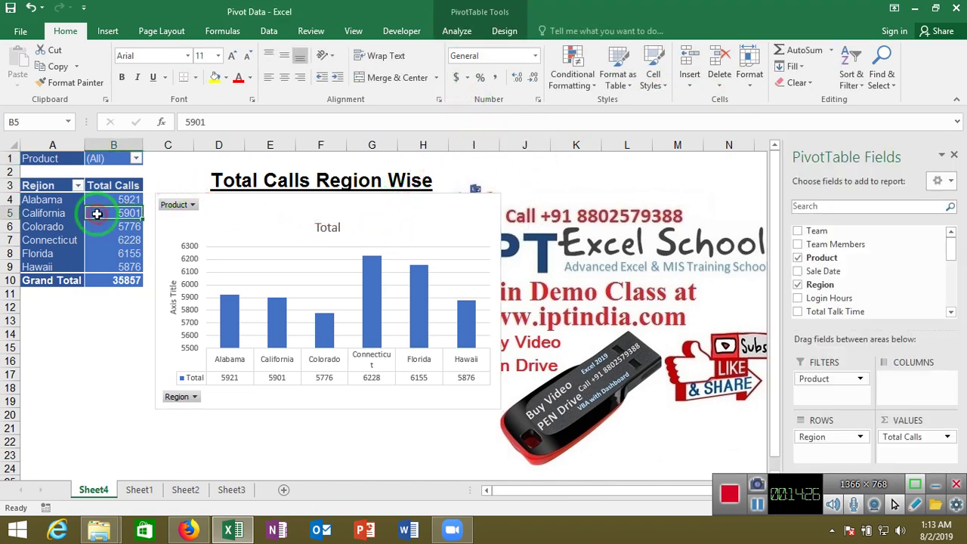
left_click(456, 31)
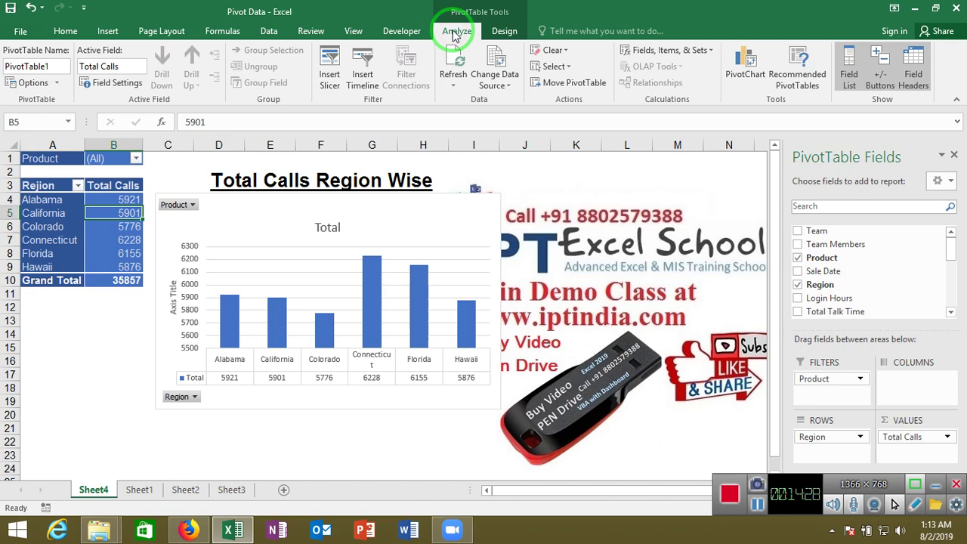
left_click(337, 89)
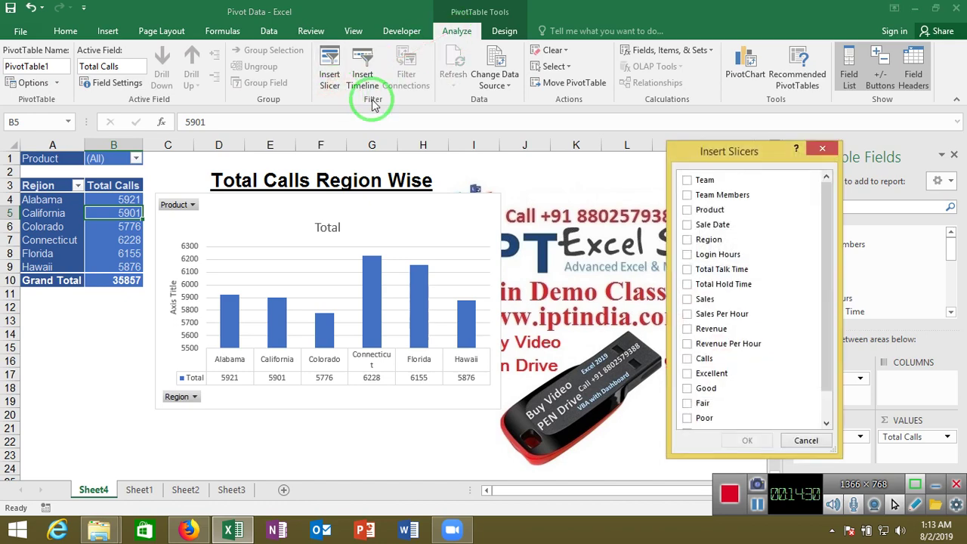
left_click(687, 180)
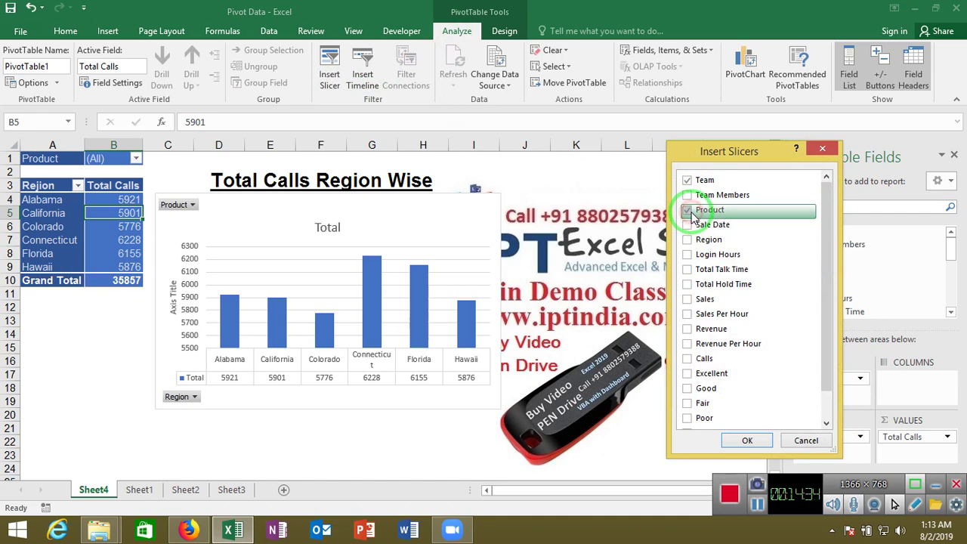
left_click(747, 440)
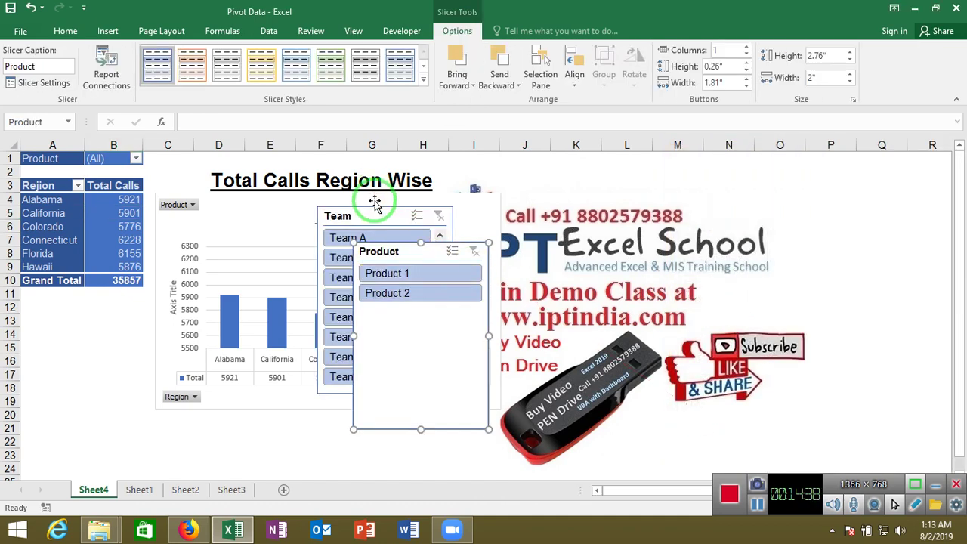
- Move the Team and Product slicers side by side to the right of the chart
left_click(375, 202)
left_click_drag(375, 204, 576, 195)
mouse_move(445, 250)
left_mouse_down()
mouse_move(735, 225)
mouse_move(742, 206)
left_mouse_up()
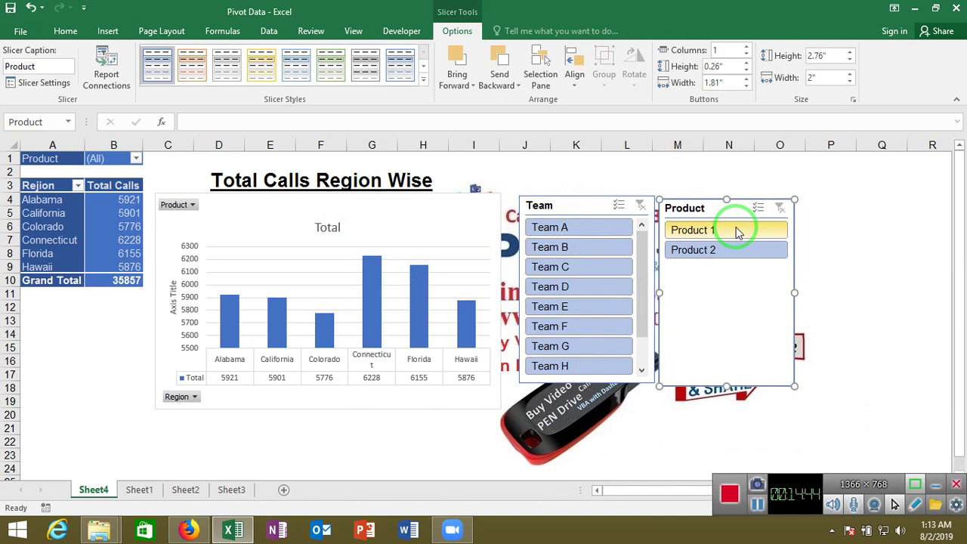
- Filter the pivot with the slicers to Product 1, trying Teams C and B before settling on Team A
left_click(735, 229)
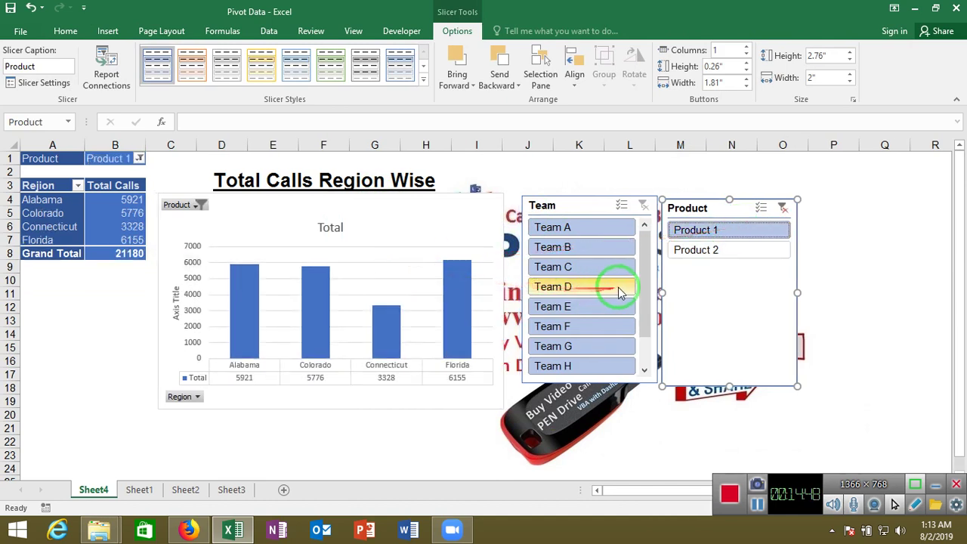
left_click_drag(642, 287, 651, 269)
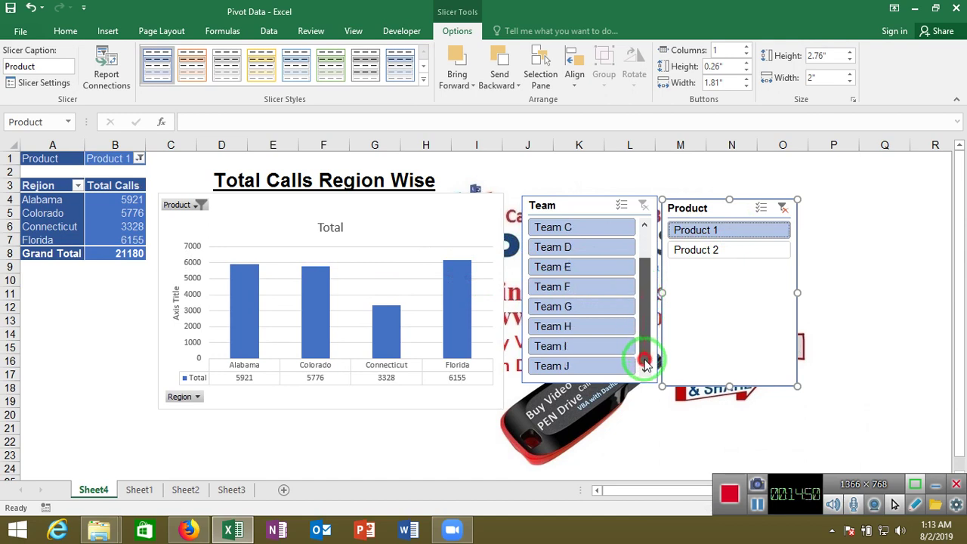
left_click(618, 262)
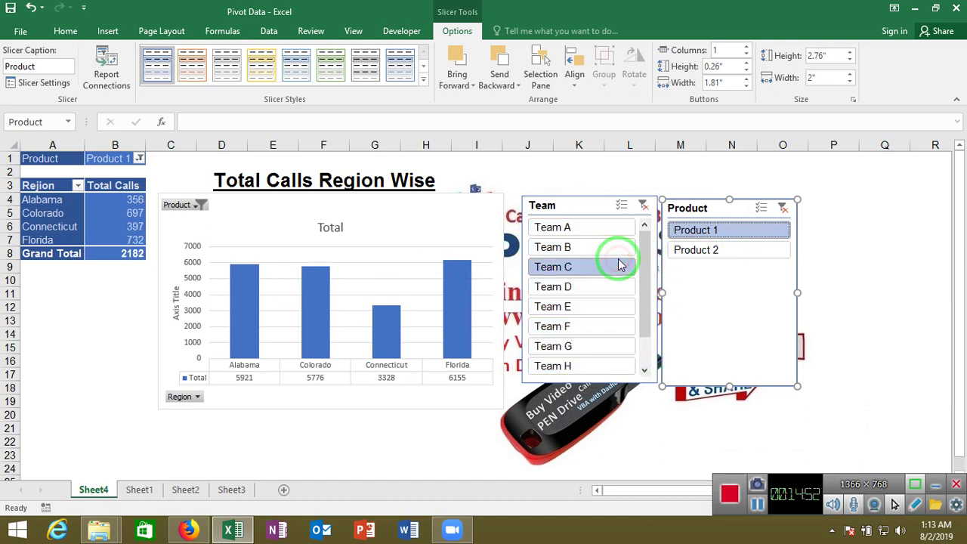
left_click(611, 251)
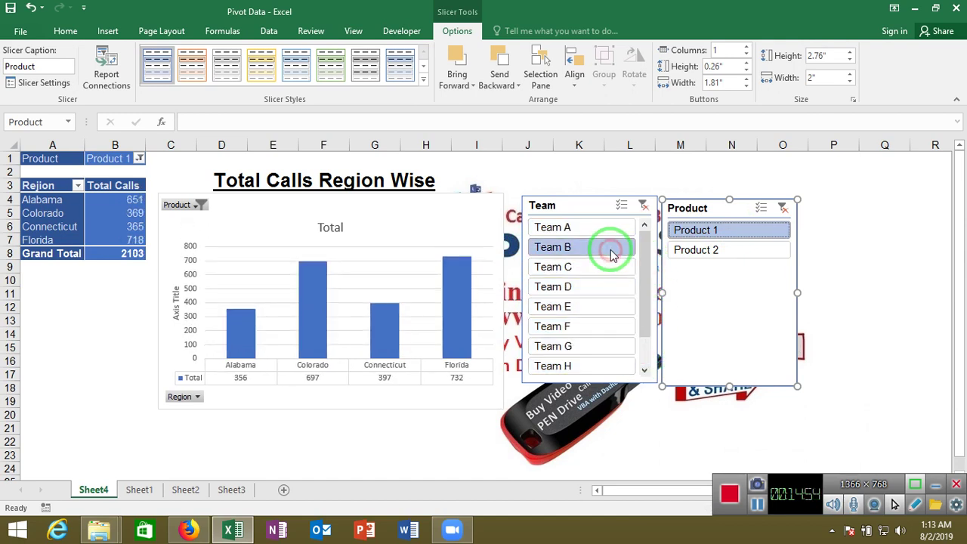
left_click(610, 236)
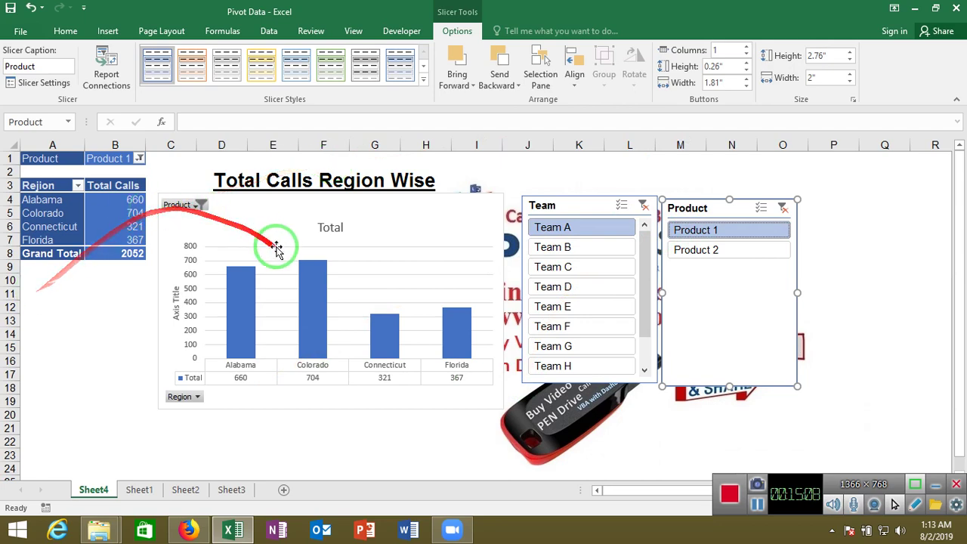
left_click(139, 490)
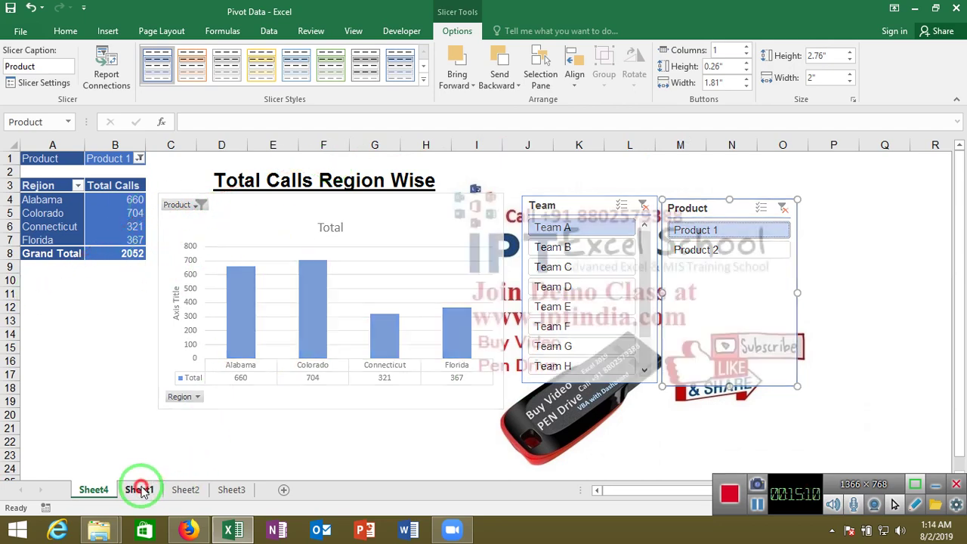
- Convert Sheet1's data table to a normal range
left_click(109, 32)
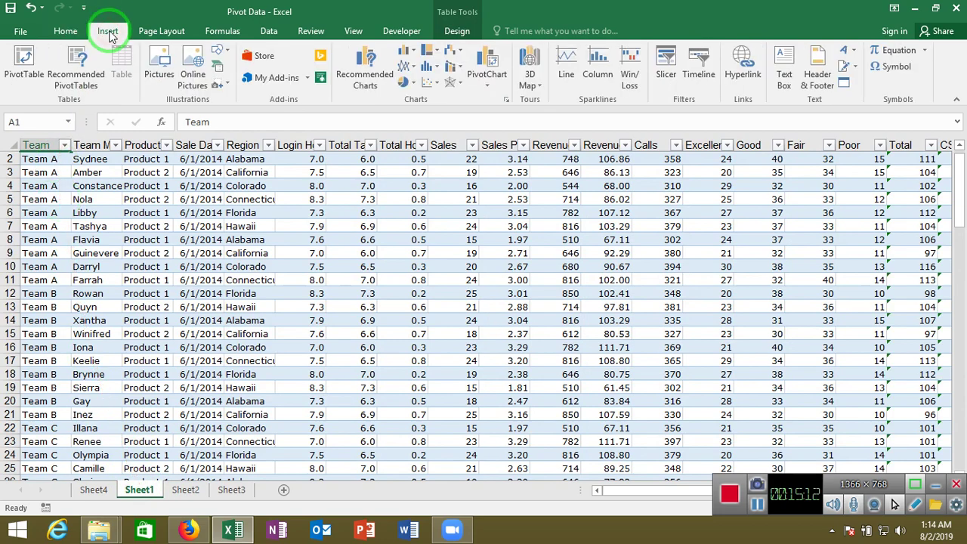
left_click(415, 32)
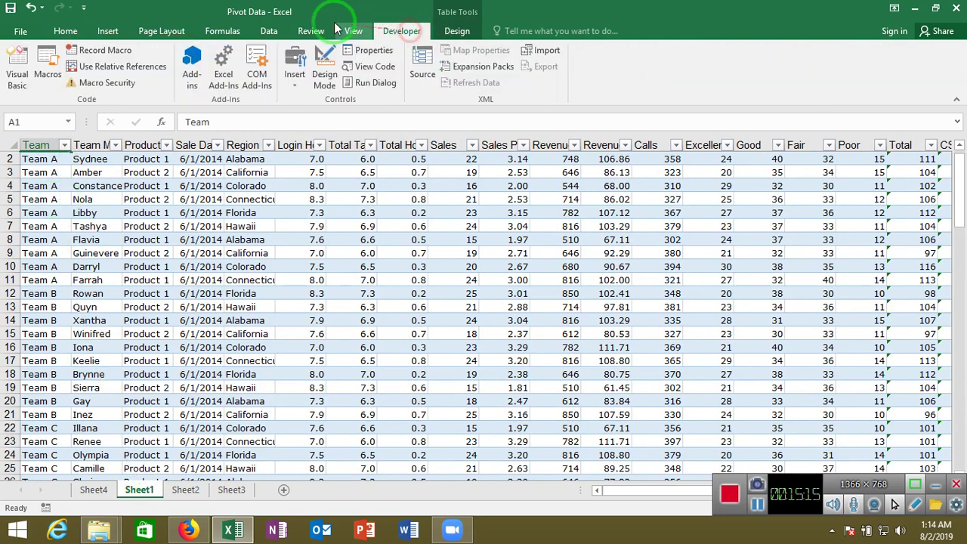
left_click(468, 31)
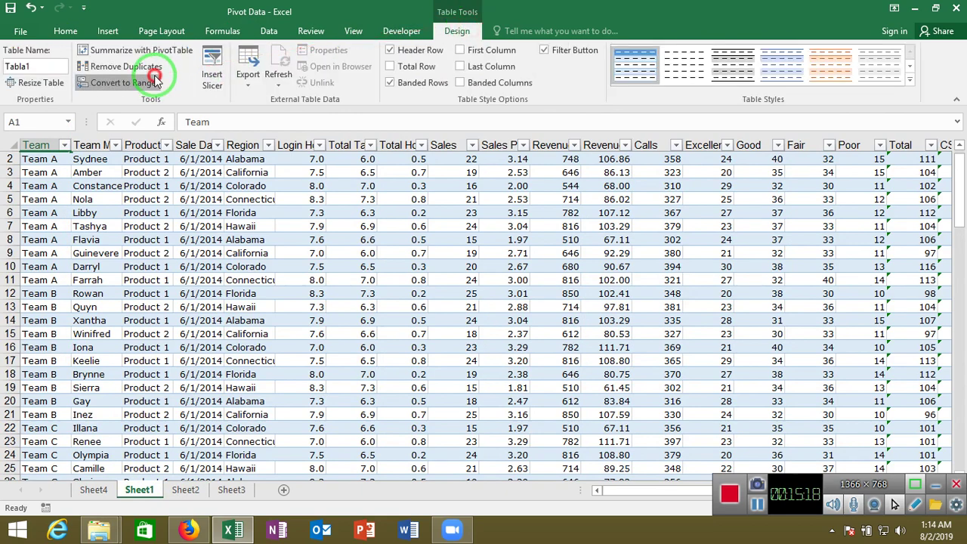
left_click(153, 82)
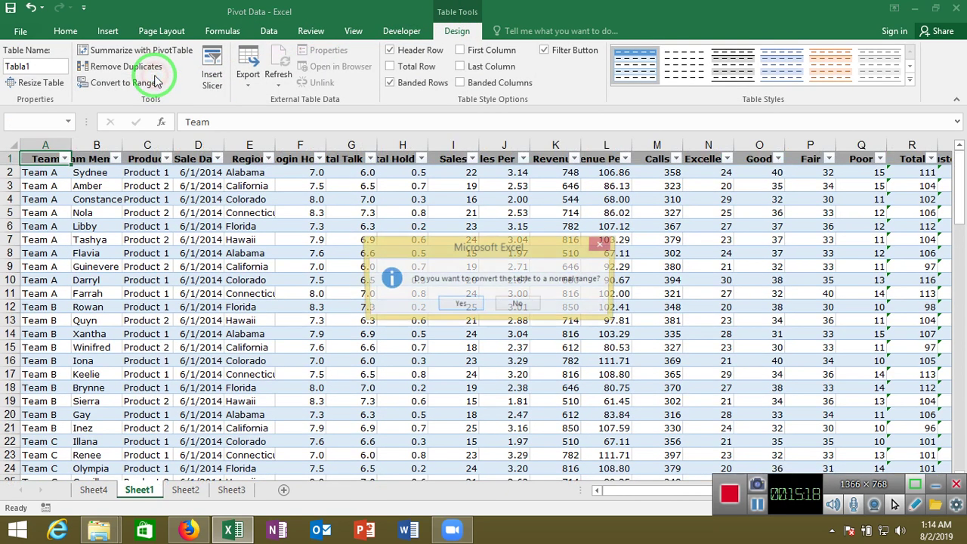
left_click(464, 303)
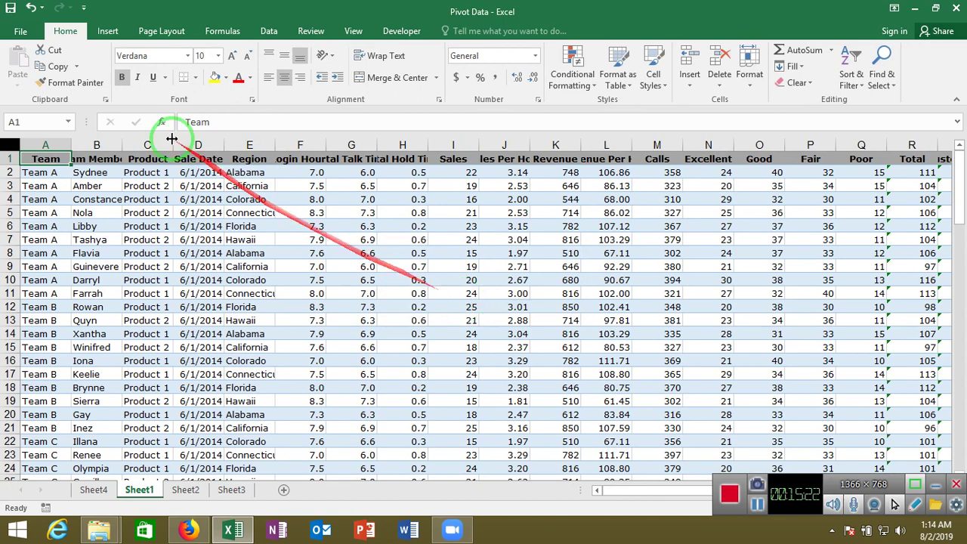
- Create a new PivotTable from Sheet1's data on a new worksheet
left_click(107, 32)
left_click(24, 66)
left_click(803, 376)
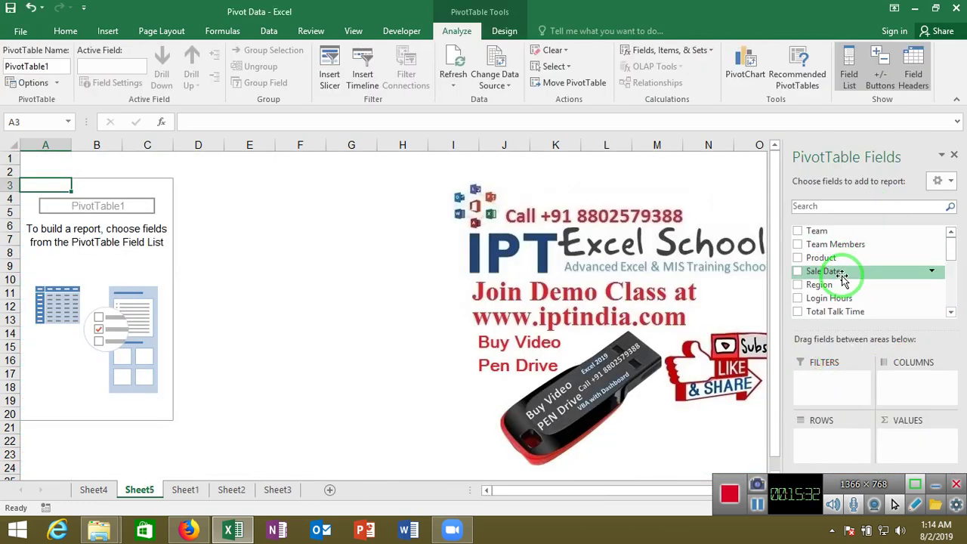
- Place Product in Columns and Sales in Values so Region rows show Product 1 and Product 2 sales
left_click_drag(839, 284, 920, 382)
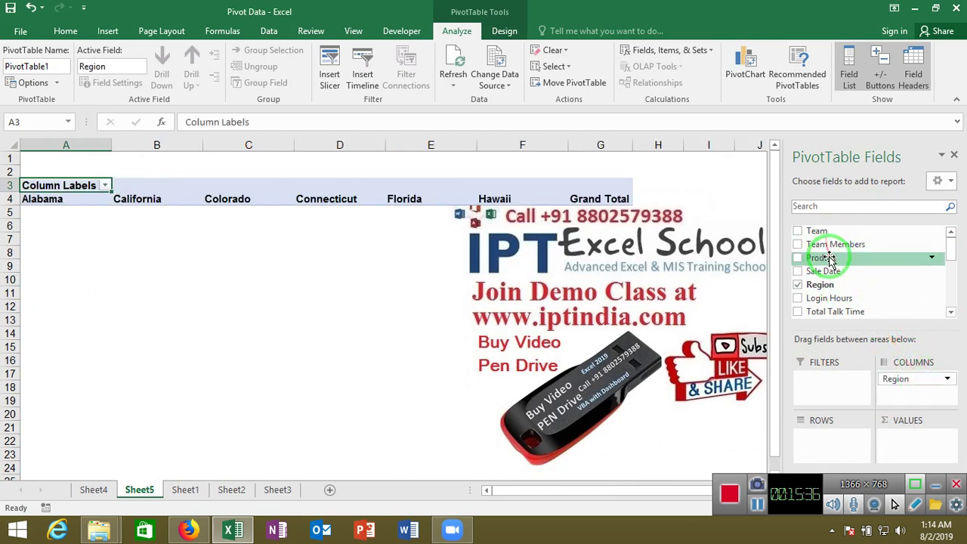
mouse_move(852, 271)
left_mouse_down()
mouse_move(923, 383)
mouse_move(835, 446)
left_mouse_up()
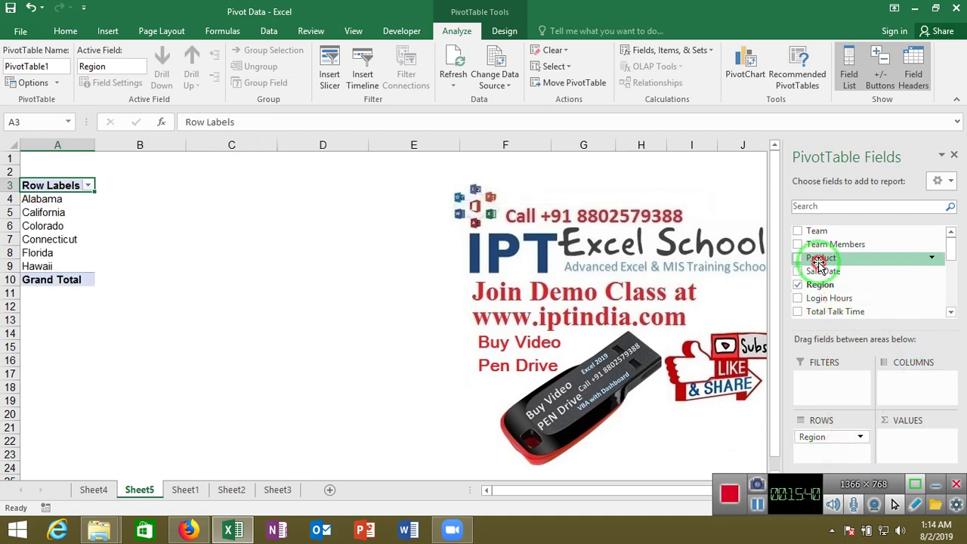
left_click_drag(820, 261, 921, 380)
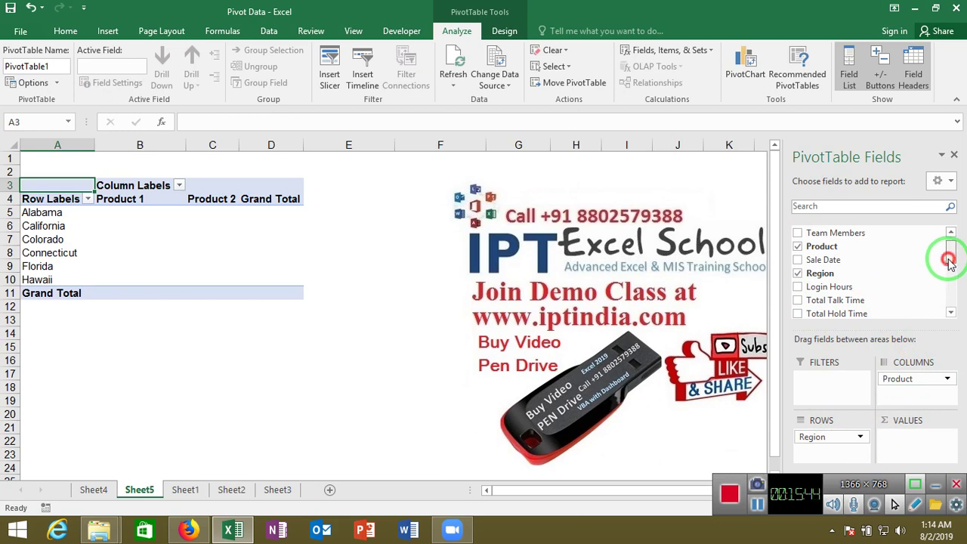
left_click_drag(950, 261, 942, 446)
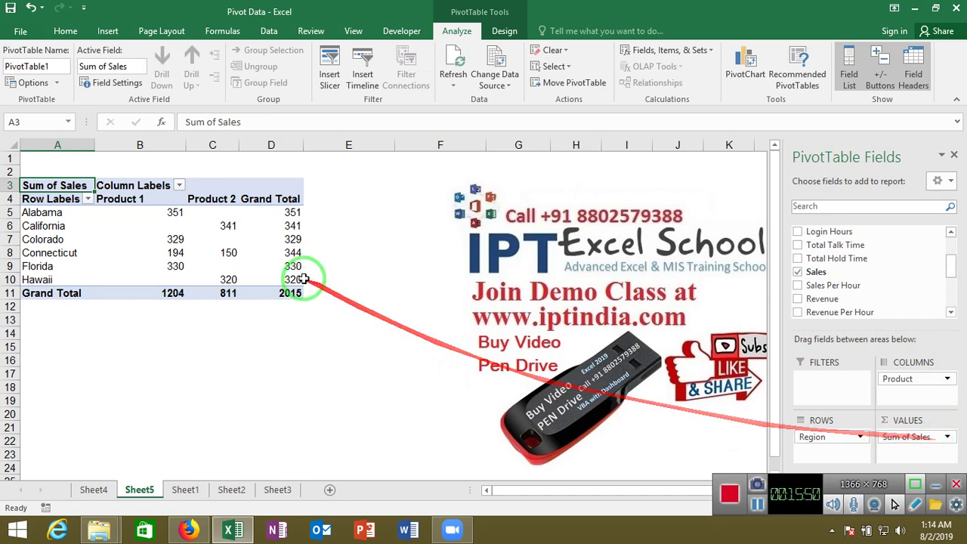
left_click(217, 213)
left_click(221, 233)
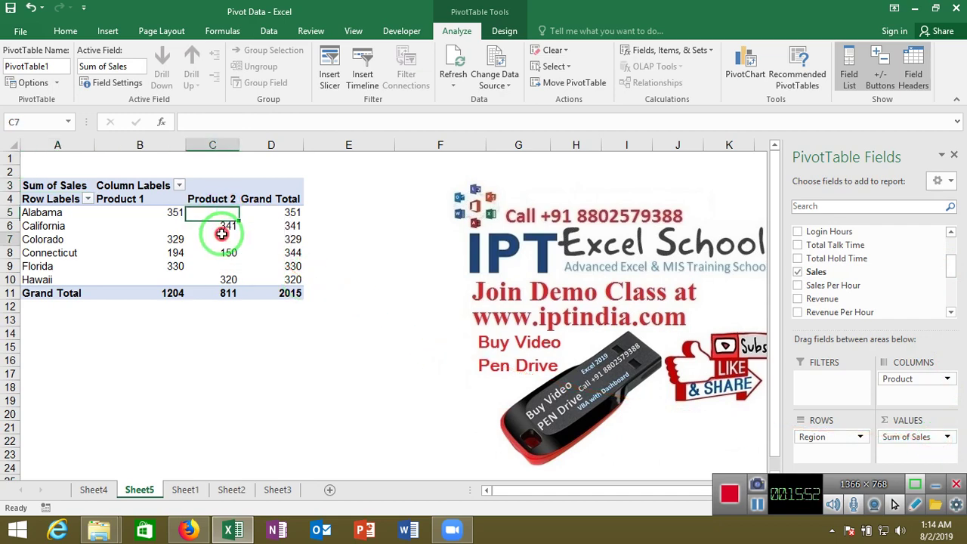
right_click(197, 266)
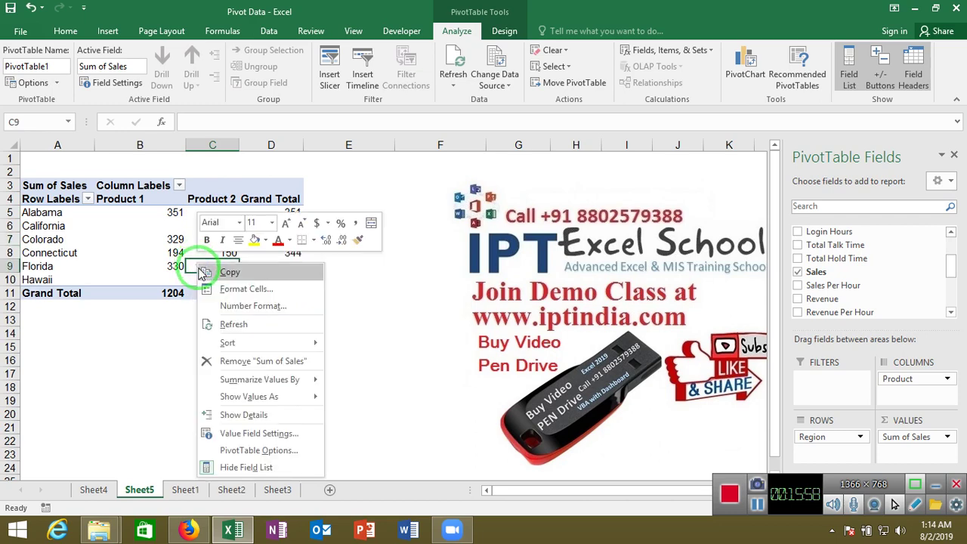
- Set PivotTable Options to show 0 in empty cells
left_click(275, 447)
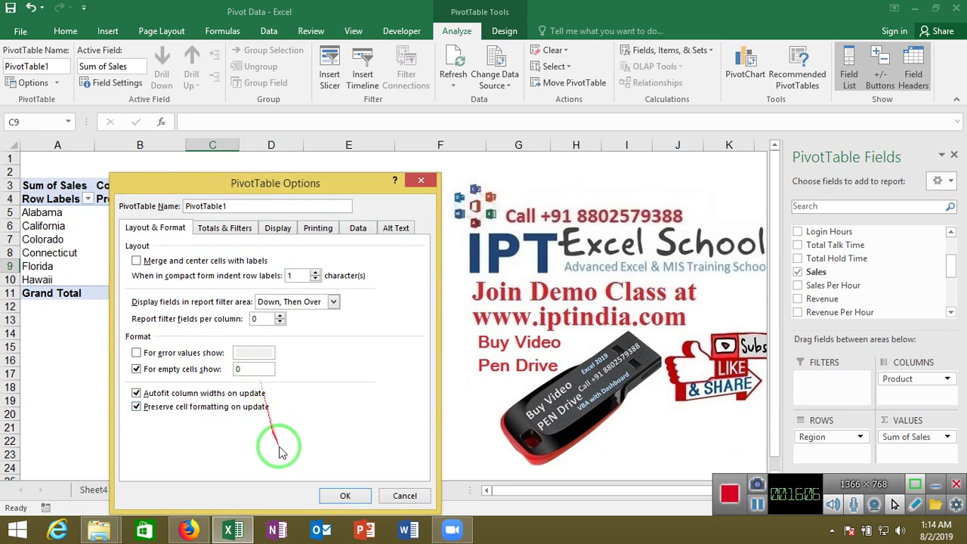
left_click(333, 500)
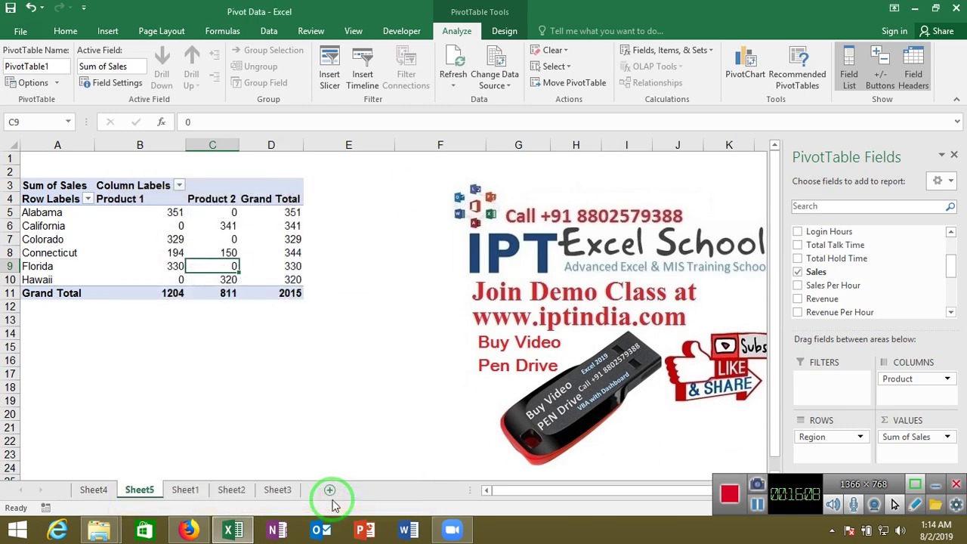
left_click_drag(347, 497, 591, 478)
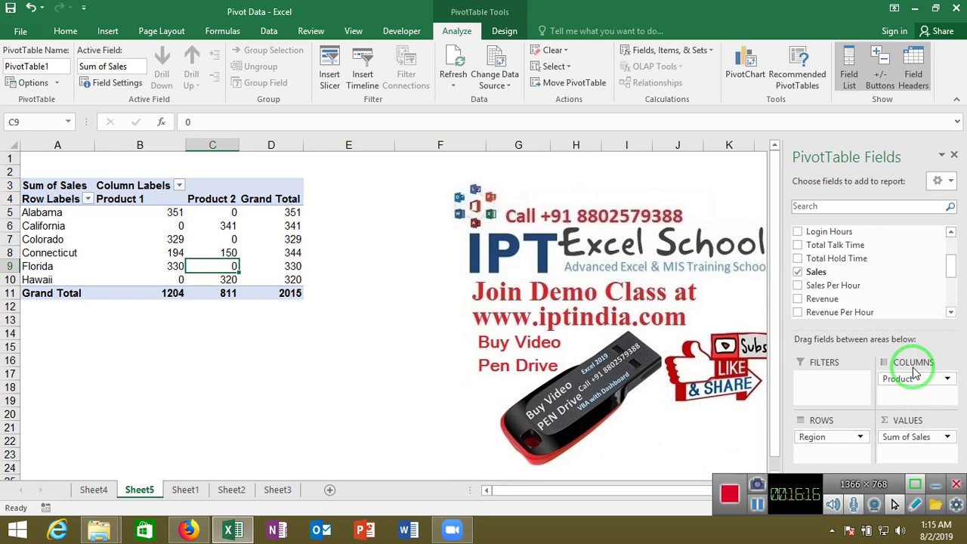
- Drag Product out of the pivot's Columns area
left_click_drag(919, 383, 914, 380)
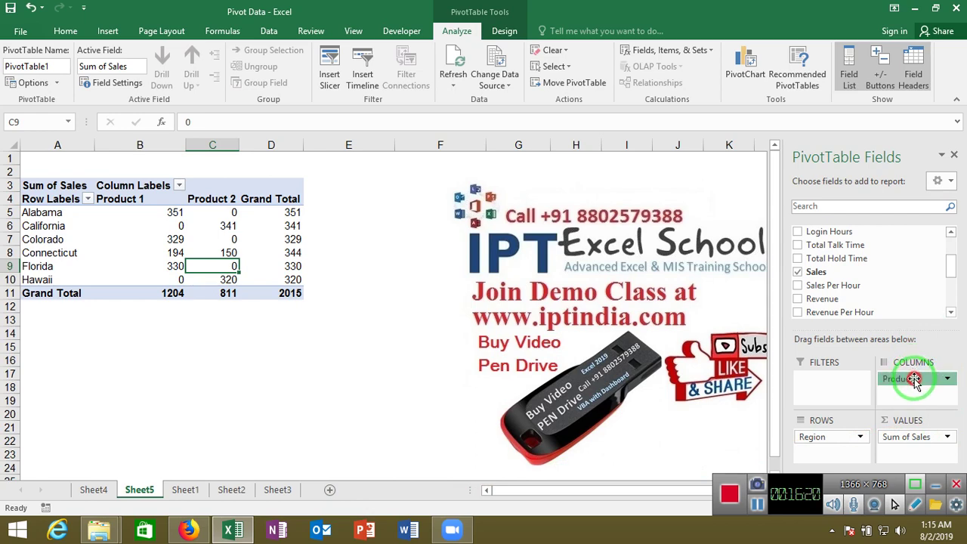
left_click_drag(914, 381, 891, 307)
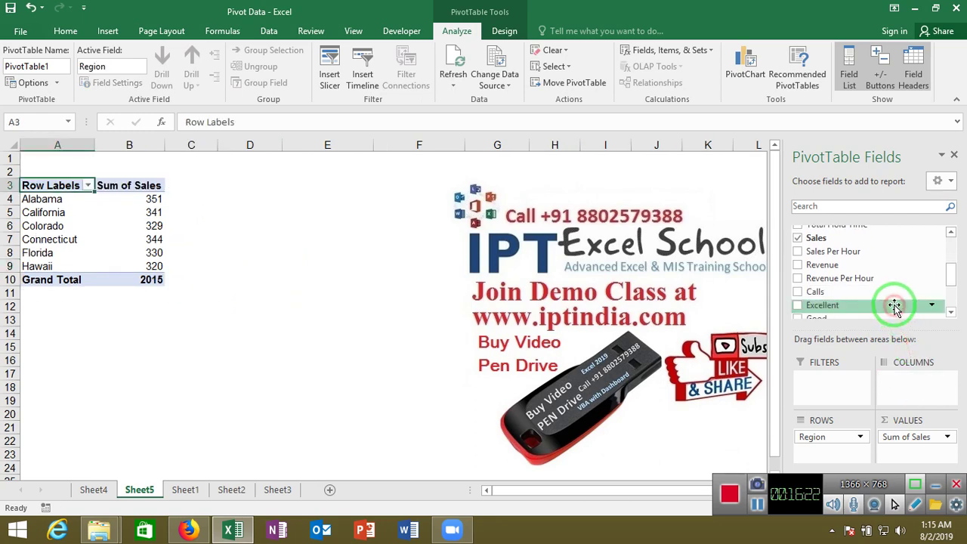
left_click_drag(953, 282, 951, 246)
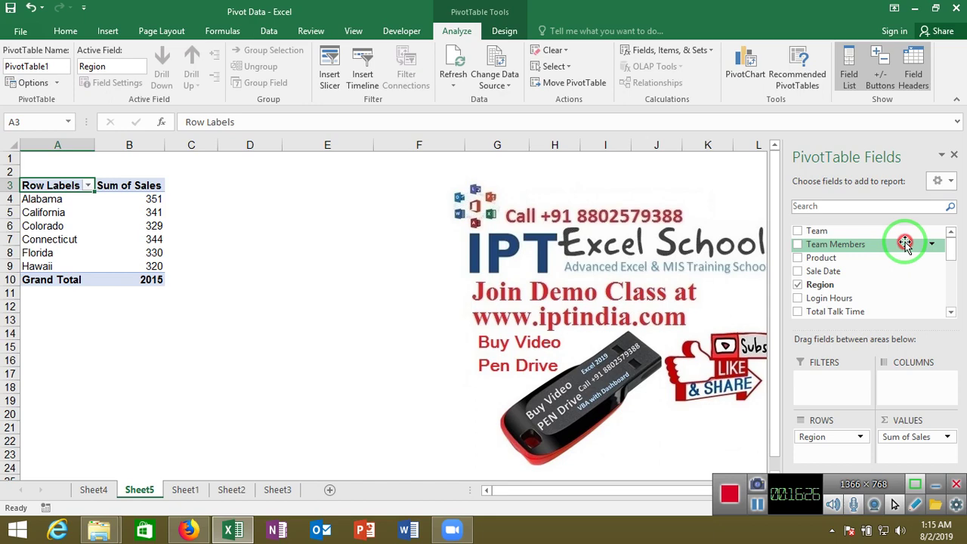
- Try Team and Team Members as column fields, then remove both again
left_click_drag(895, 237, 941, 386)
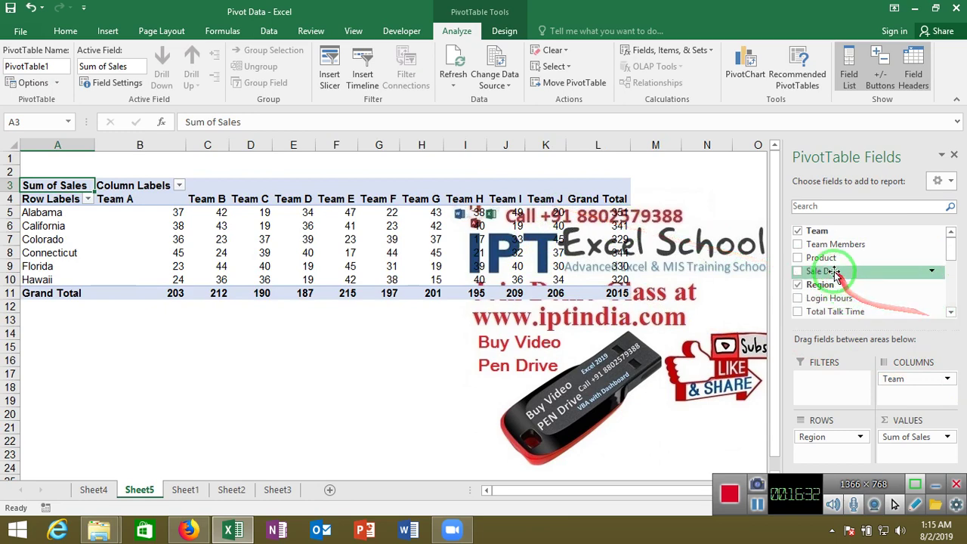
mouse_move(835, 244)
left_mouse_down()
mouse_move(900, 393)
mouse_move(919, 399)
left_mouse_up()
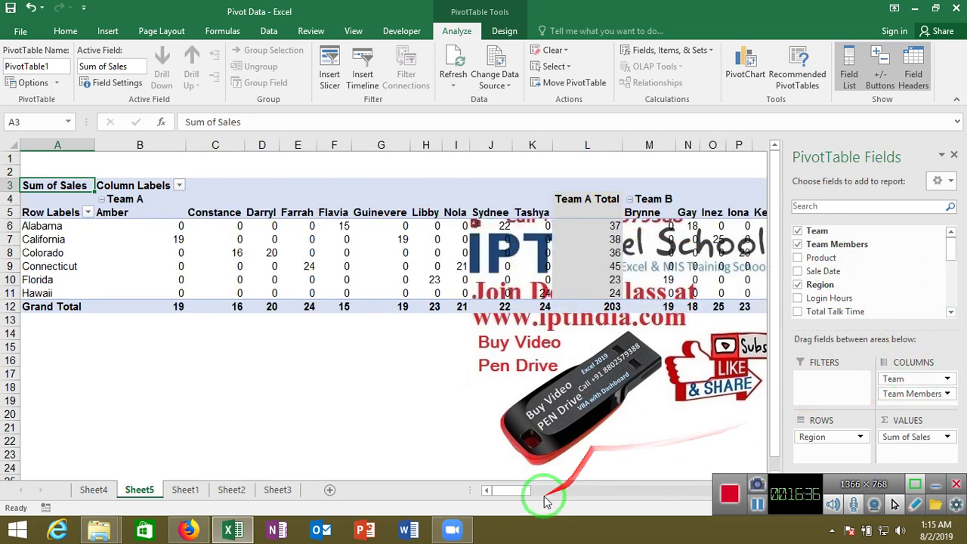
left_click_drag(516, 491, 757, 503)
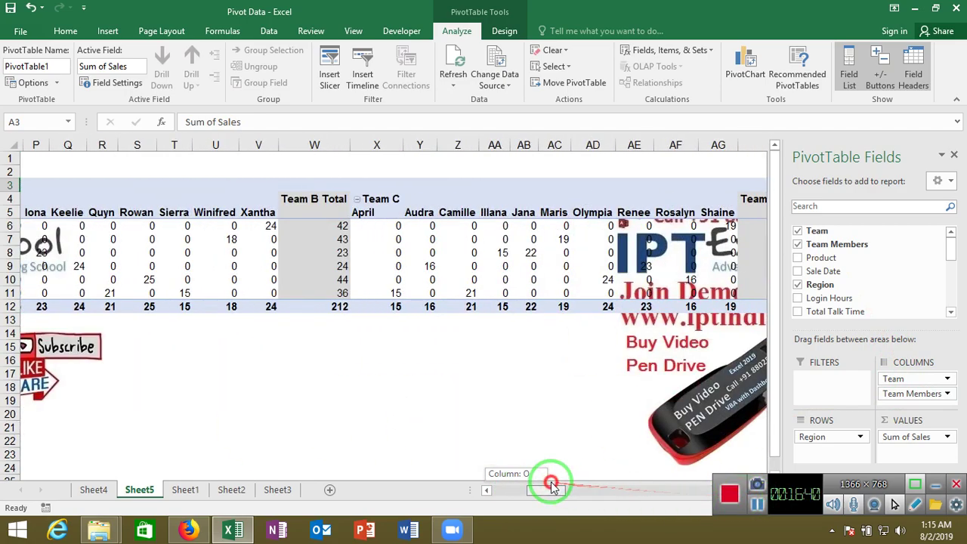
left_click_drag(741, 497, 443, 476)
left_click_drag(896, 379, 833, 297)
left_click_drag(910, 379, 842, 272)
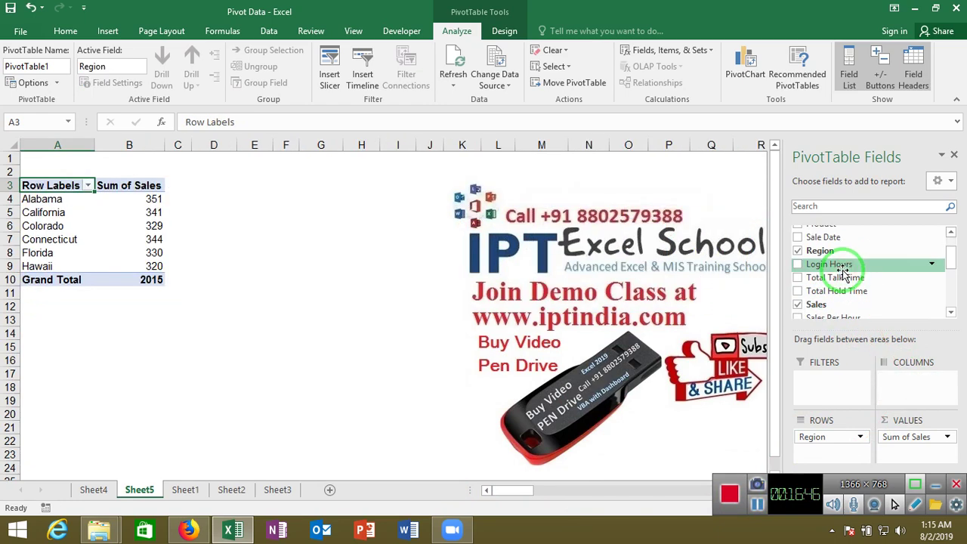
- Nest Team under Region in Rows, then collapse the Alabama, California and Colorado groups
left_click(952, 253)
mouse_move(896, 231)
left_mouse_down()
mouse_move(946, 352)
mouse_move(860, 448)
left_mouse_up()
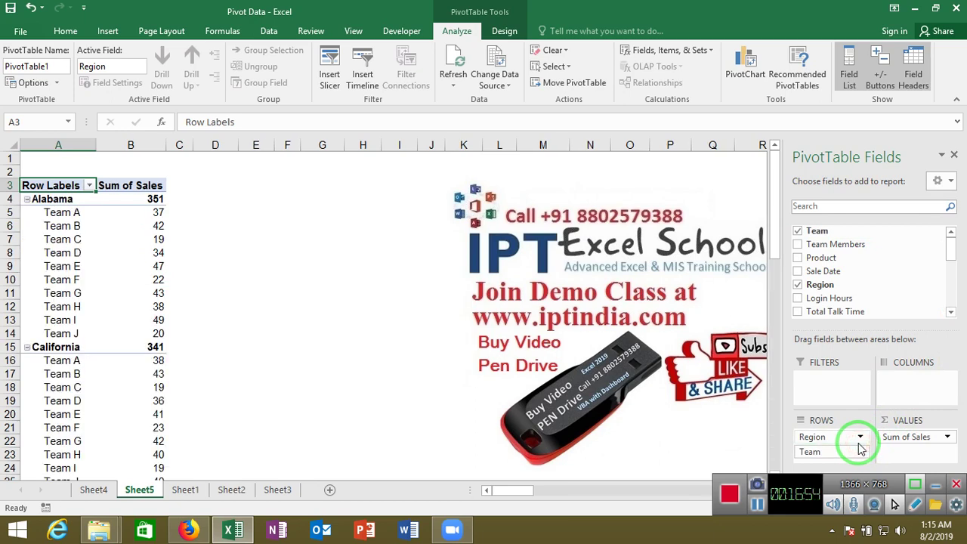
left_click(27, 199)
left_click(28, 213)
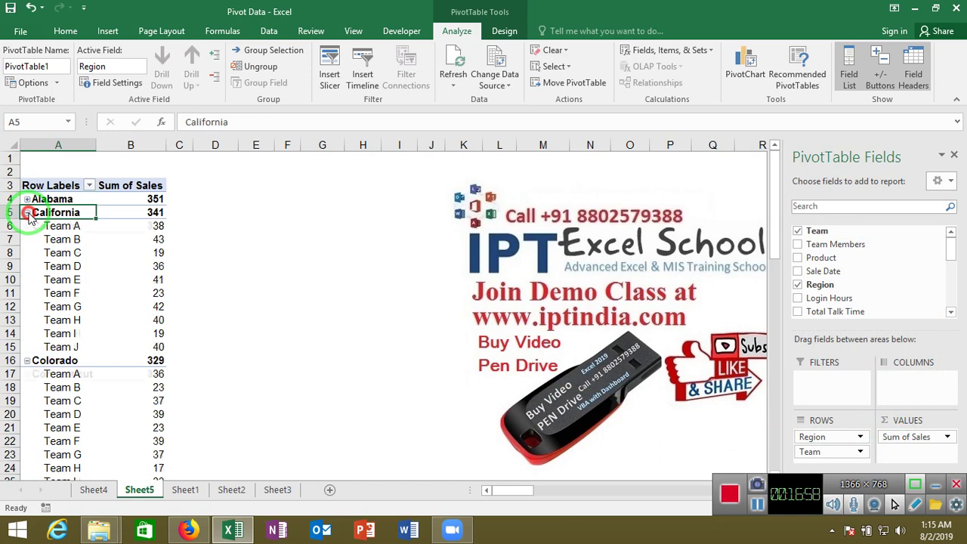
left_click(27, 226)
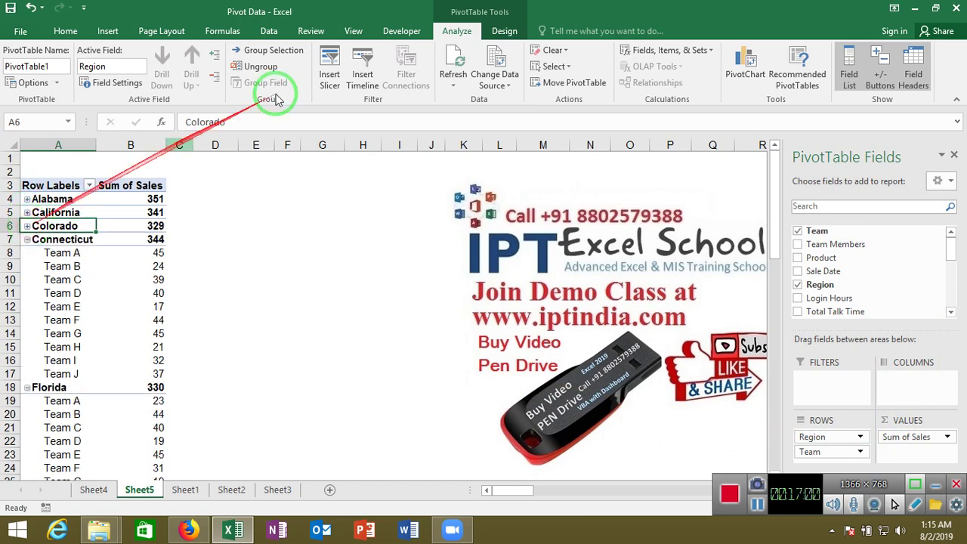
- Collapse all regions with Collapse Field, then expand them all to show every team
left_click(504, 33)
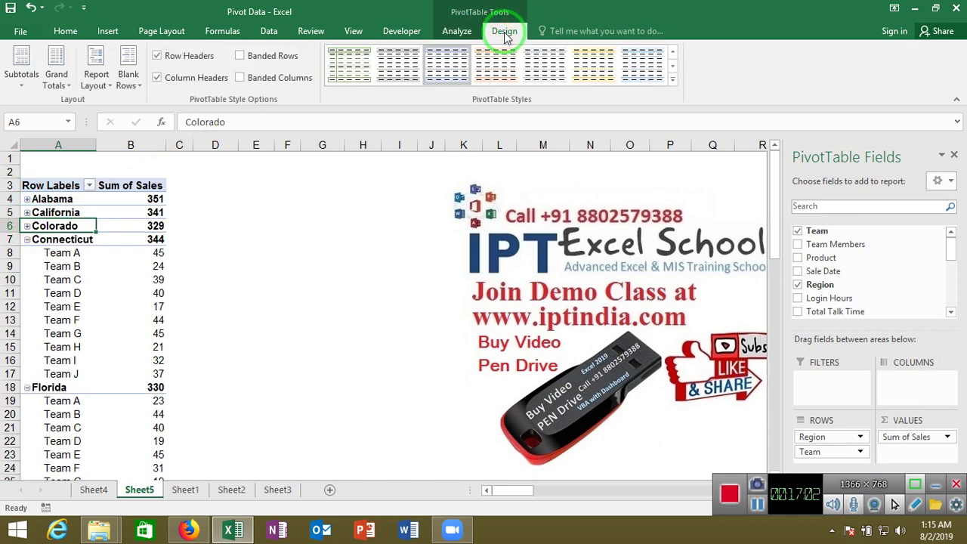
left_click(473, 34)
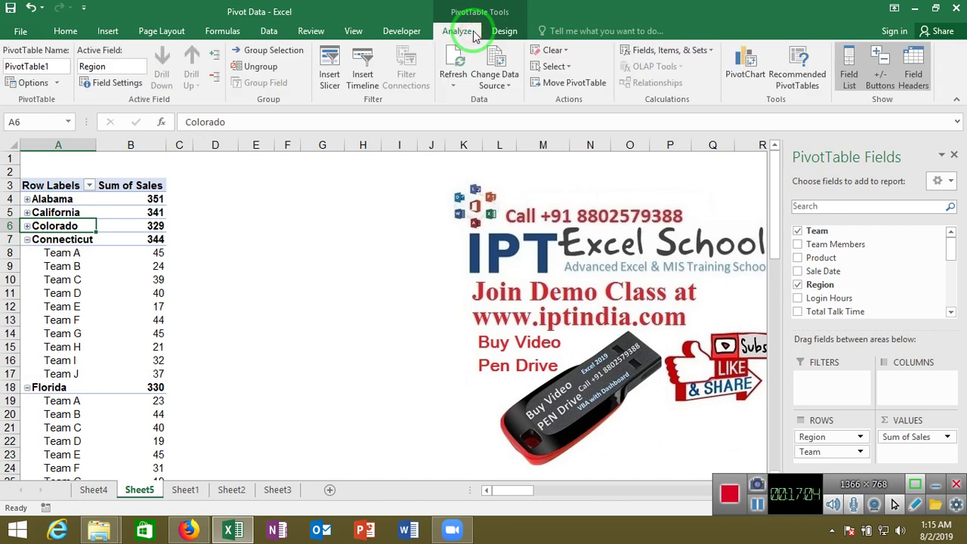
left_click(217, 80)
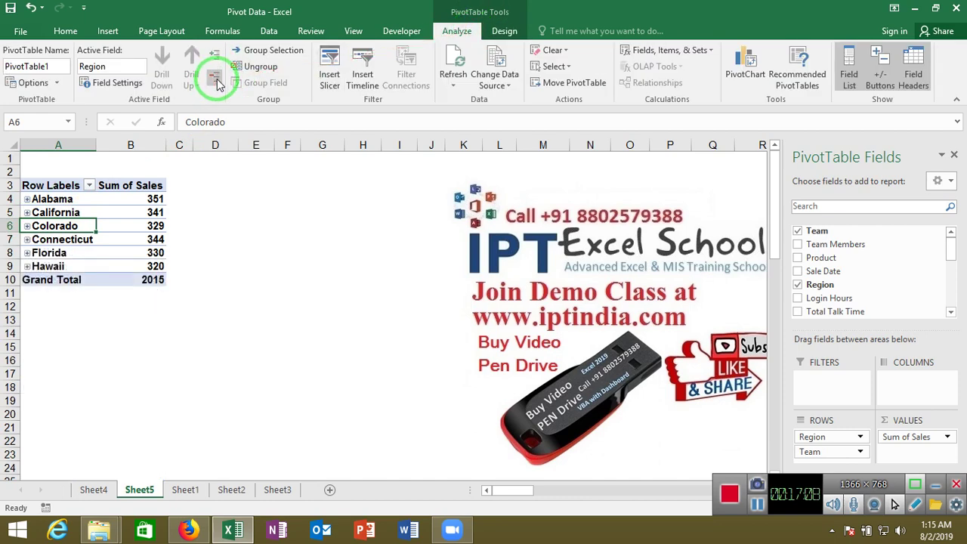
left_click(218, 57)
left_click(218, 68)
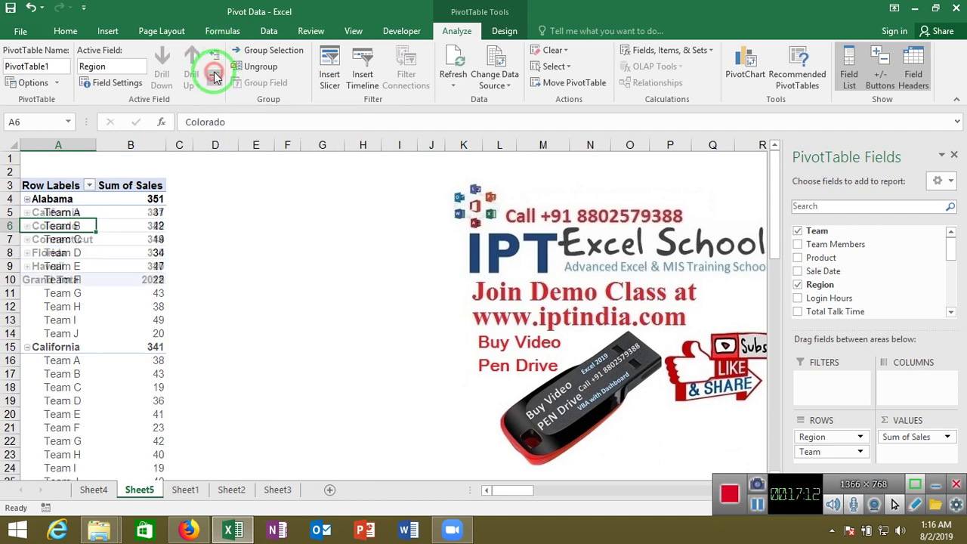
left_click(217, 62)
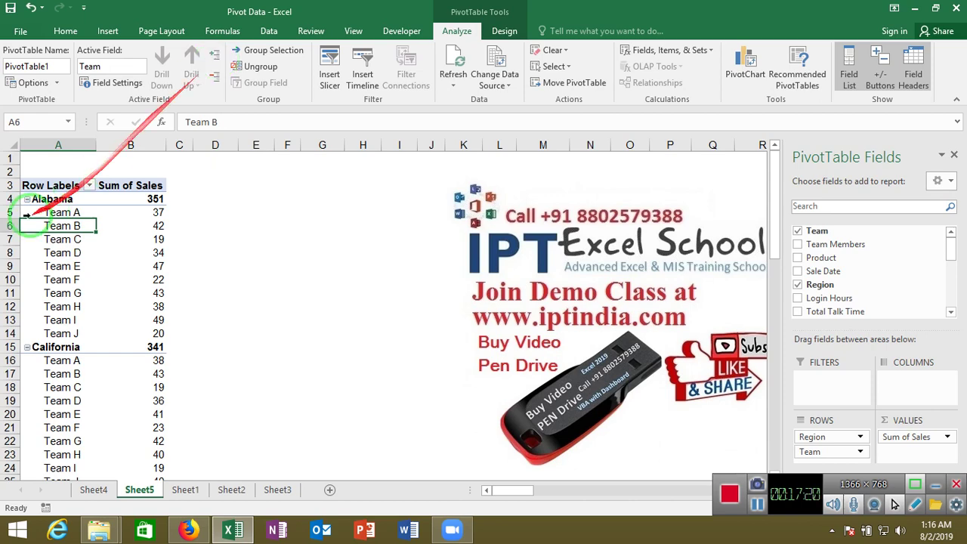
left_click_drag(59, 145, 112, 152)
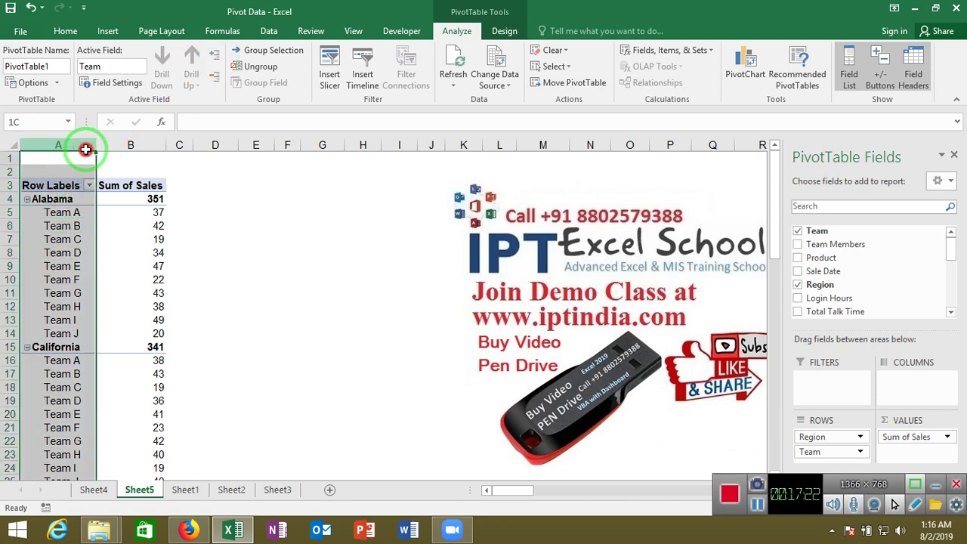
- Copy the pivot in columns A:B and paste it as values into column H
key("ctrl+c")
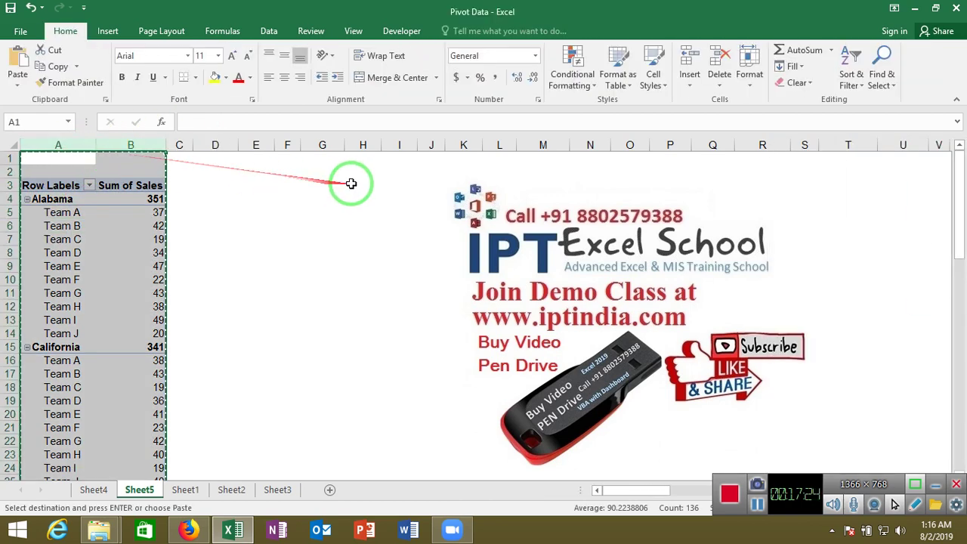
left_click(358, 171)
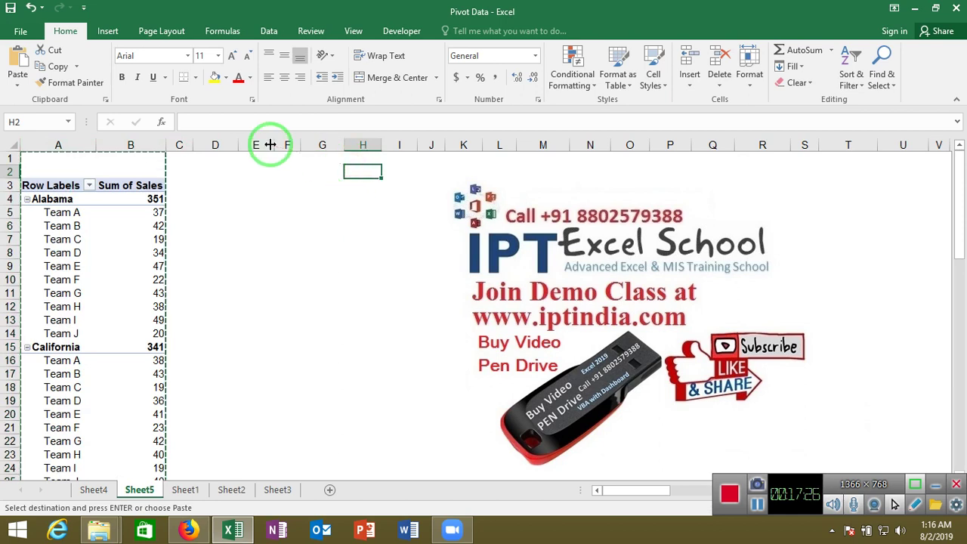
left_click(19, 87)
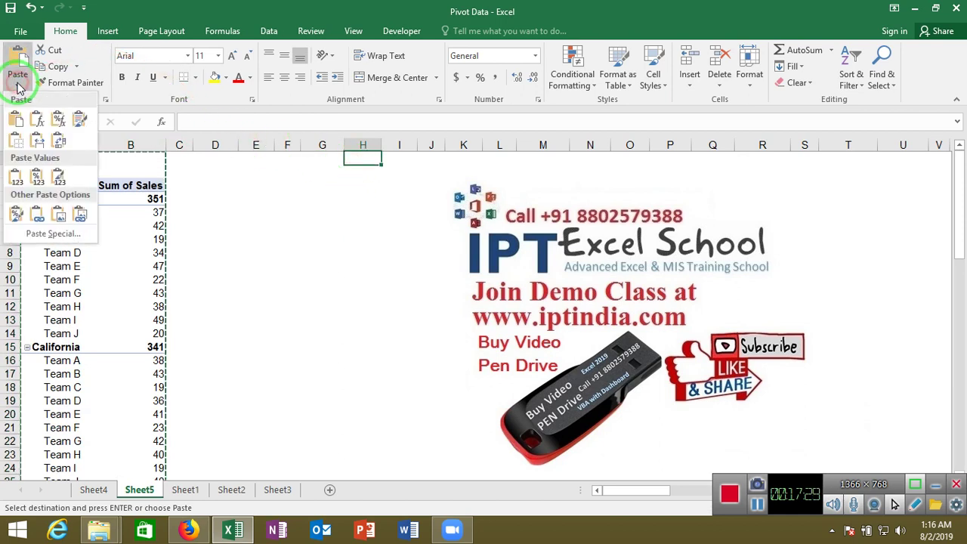
left_click(17, 178)
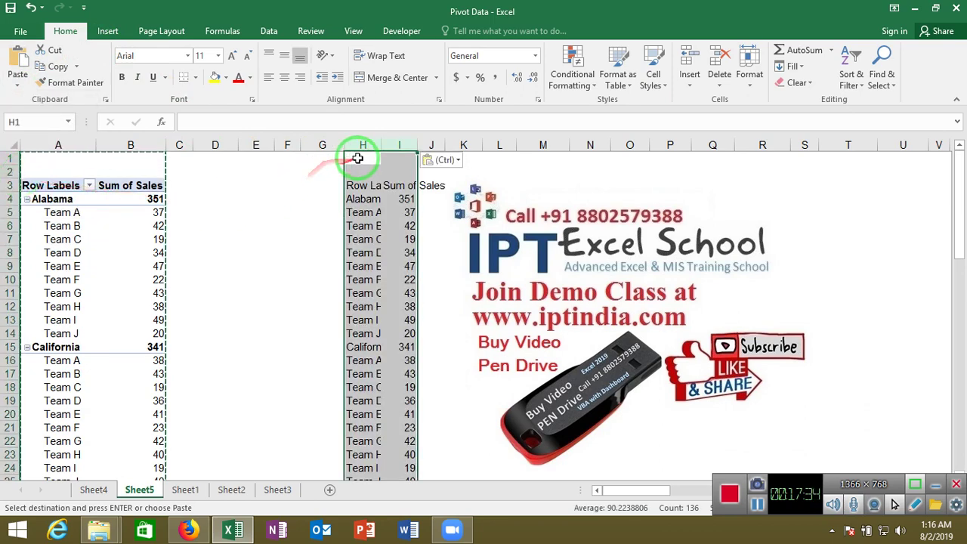
left_click_drag(381, 149, 383, 149)
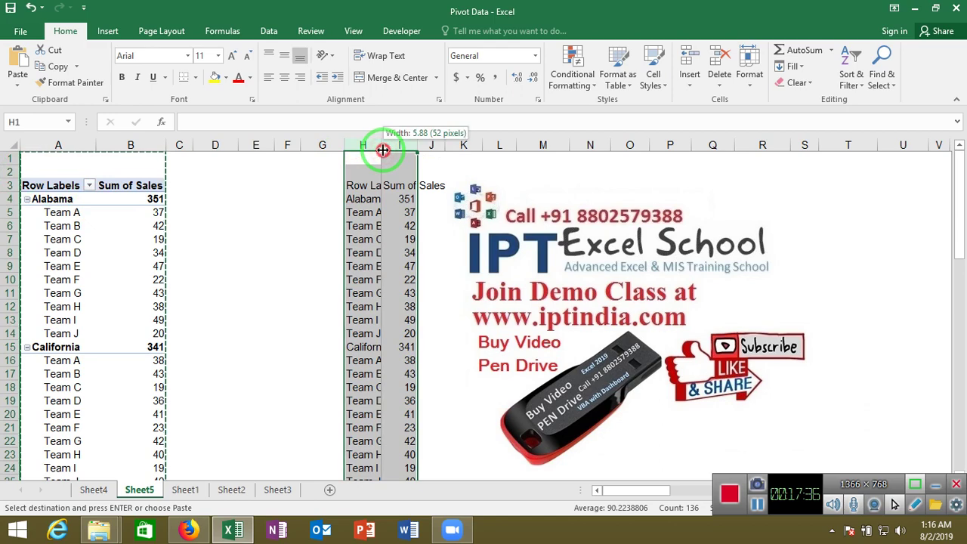
- Widen column H to inspect the pasted copy, then undo to clear columns H and I
left_click(86, 143)
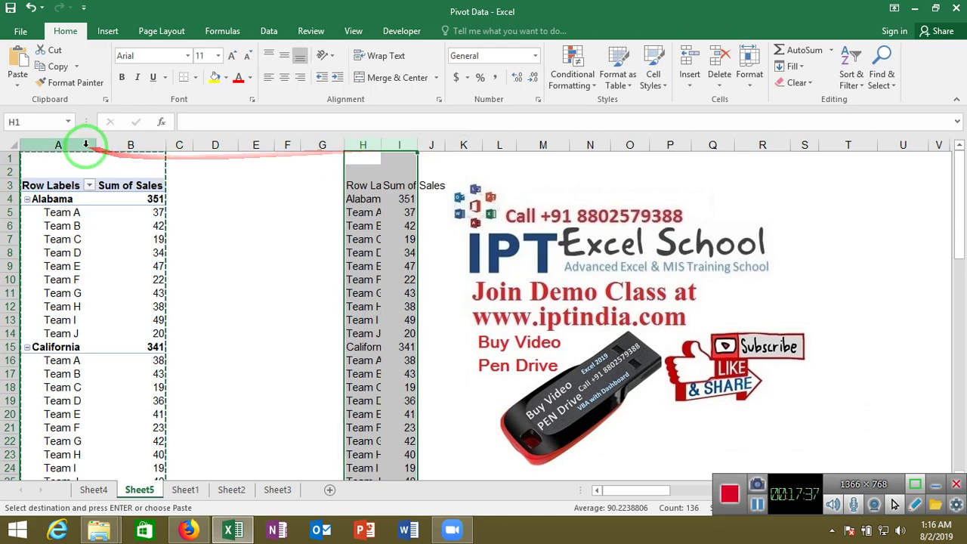
left_click(381, 154)
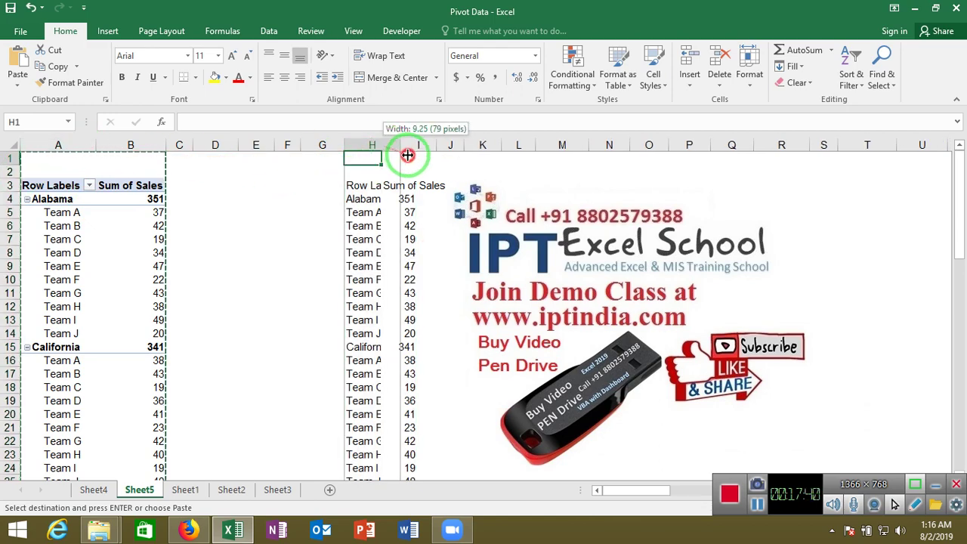
left_click_drag(381, 150, 408, 150)
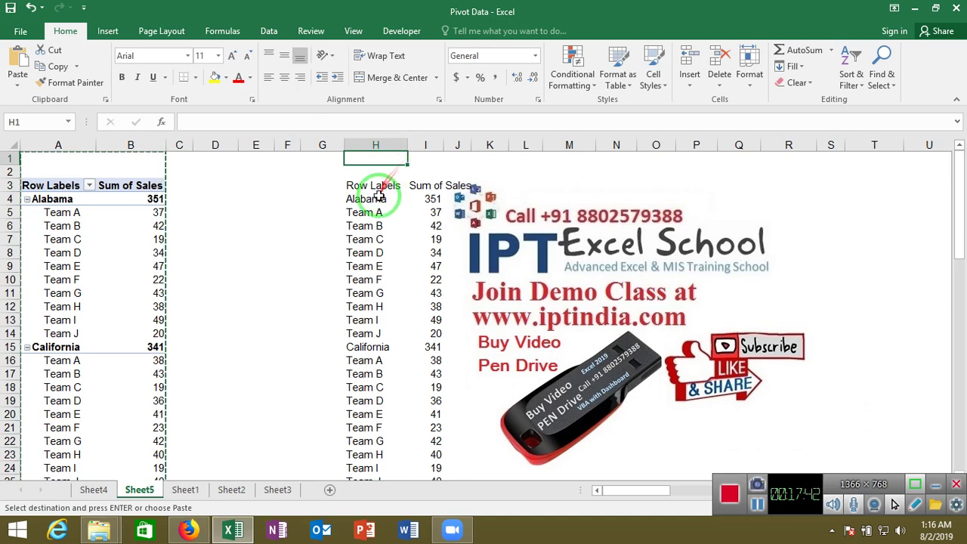
left_click_drag(368, 199, 373, 356)
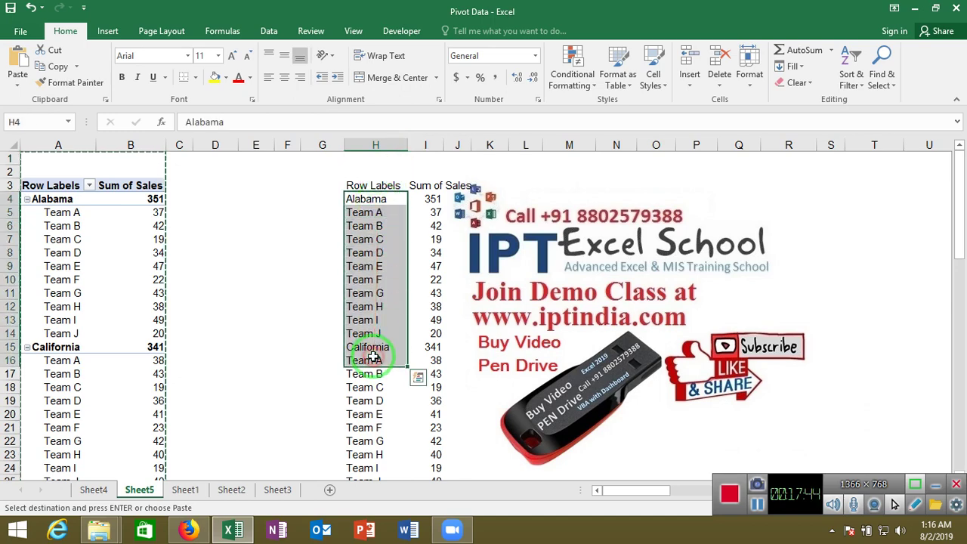
left_click_drag(378, 147, 443, 156)
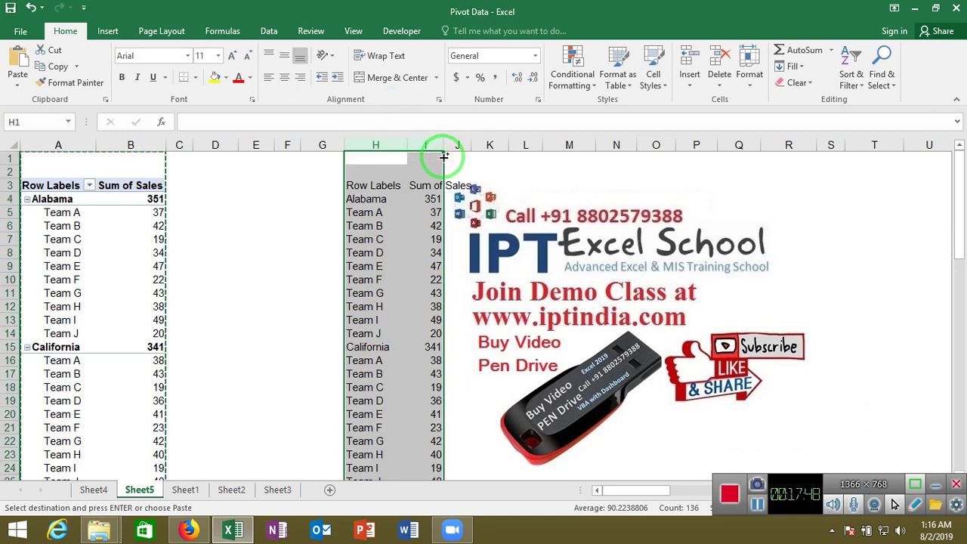
key("ctrl+z")
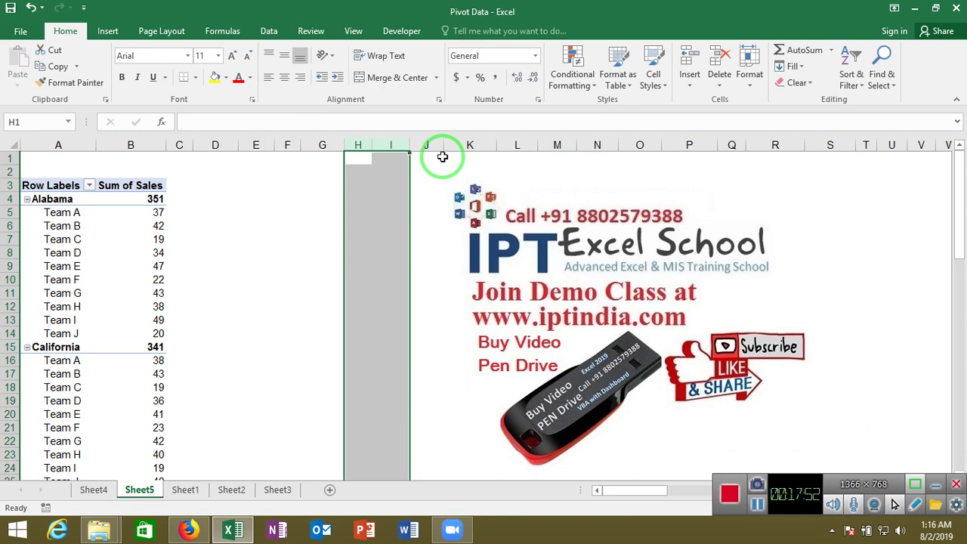
left_click(78, 146)
right_click(77, 148)
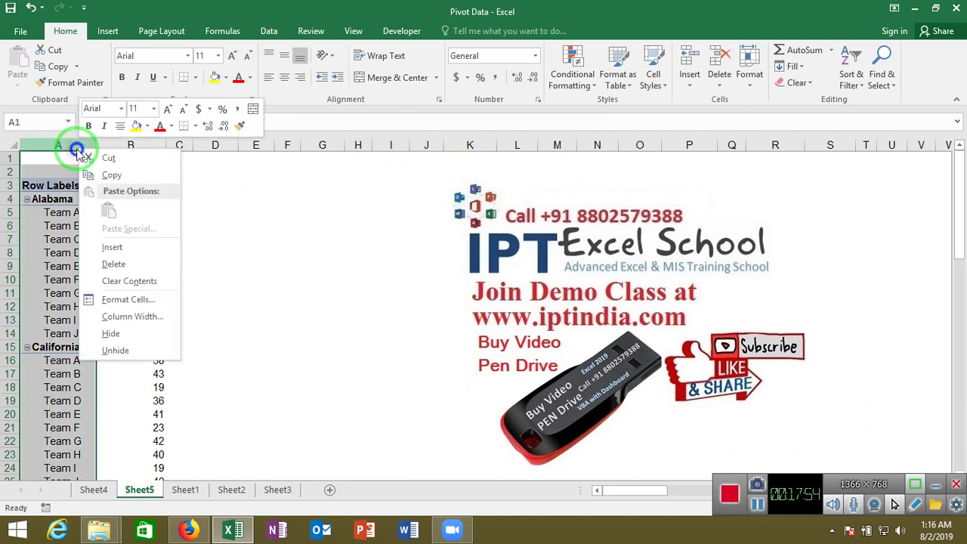
- Enable Classic PivotTable layout on the Display tab of PivotTable Options
left_click(66, 260)
right_click(60, 257)
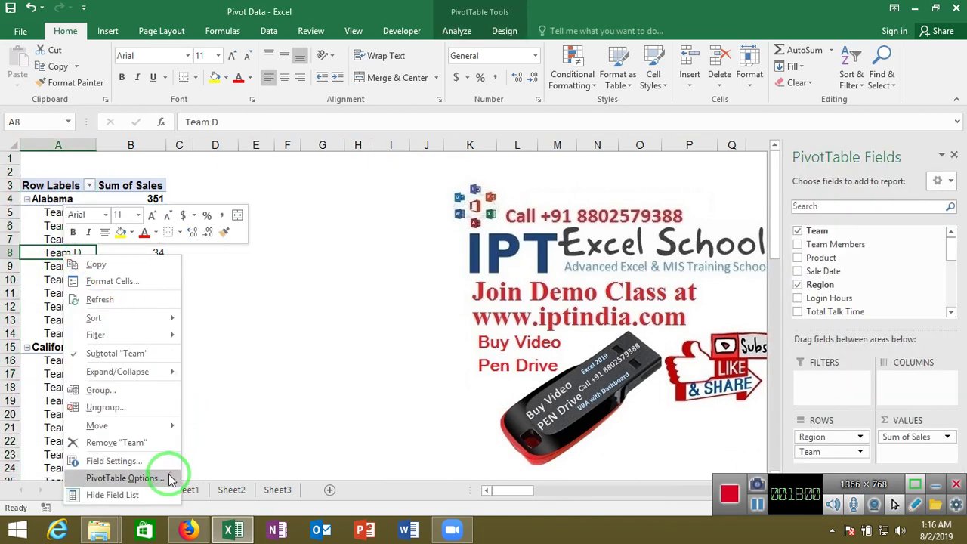
left_click(169, 477)
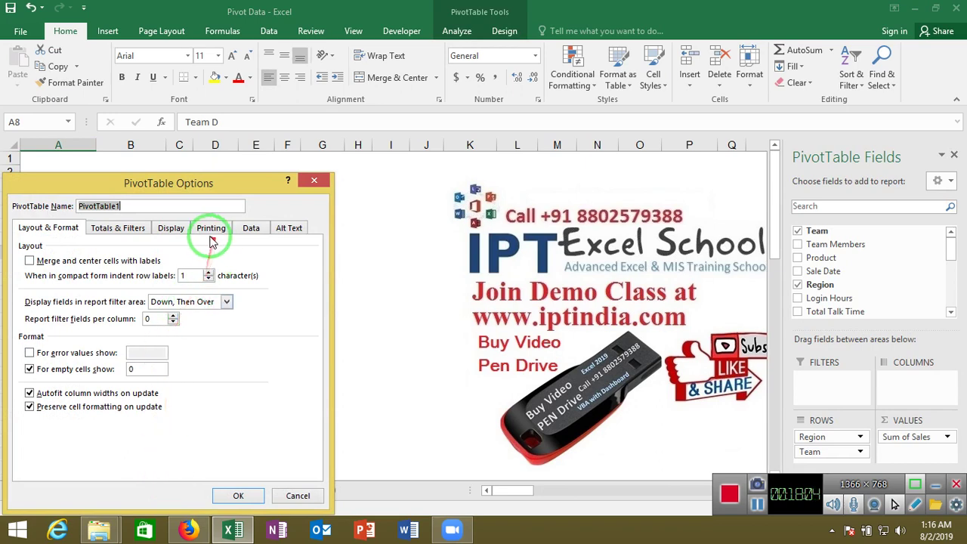
left_click(181, 235)
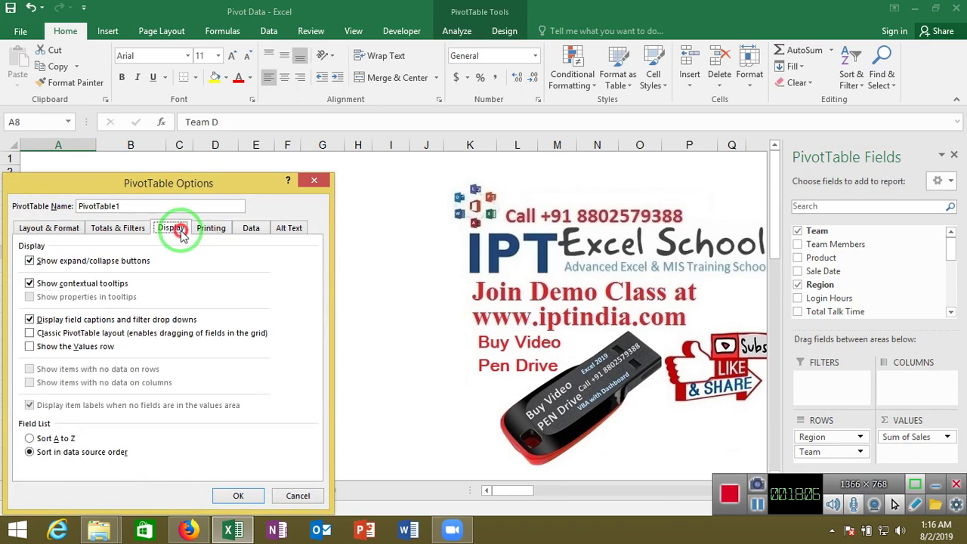
left_click(119, 333)
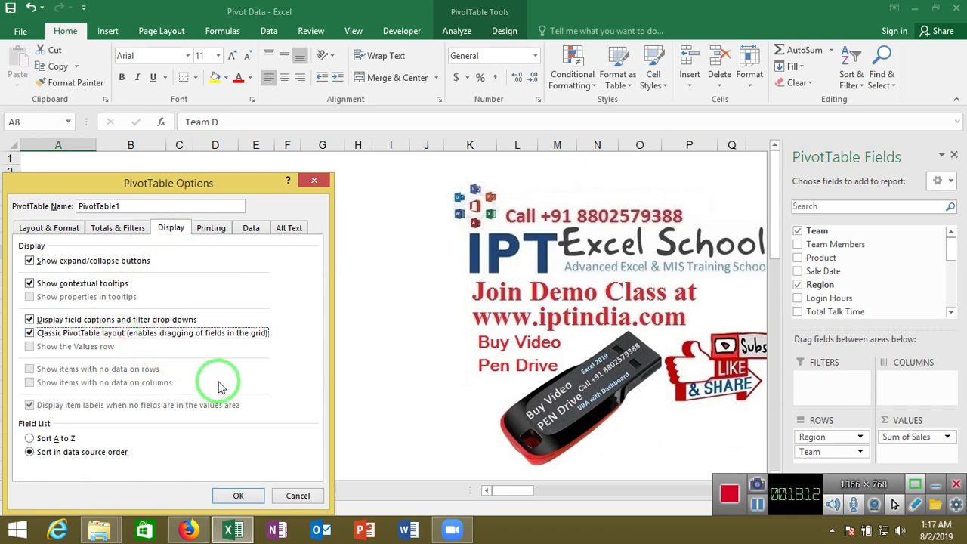
left_click(249, 496)
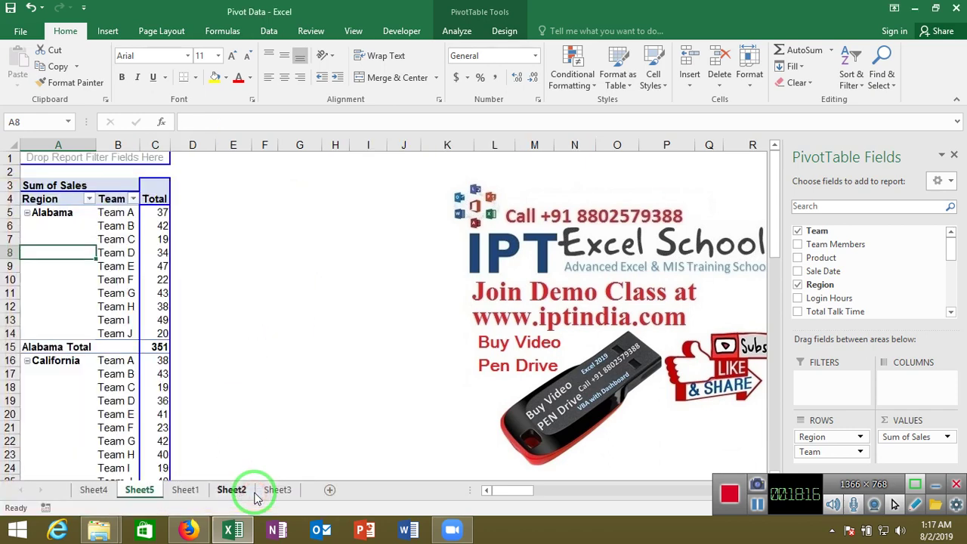
left_click(505, 31)
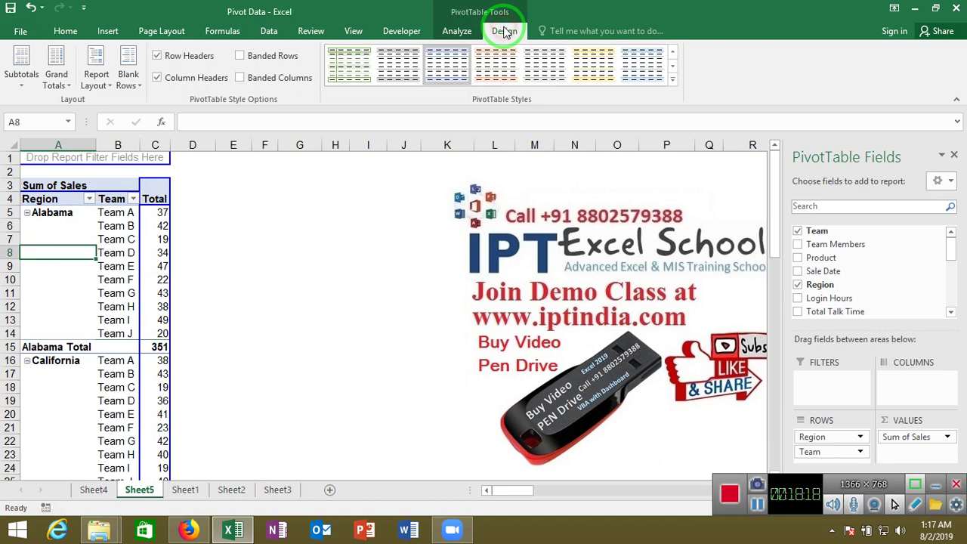
- Browse the Report Layout choices and close them unchanged
left_click(89, 89)
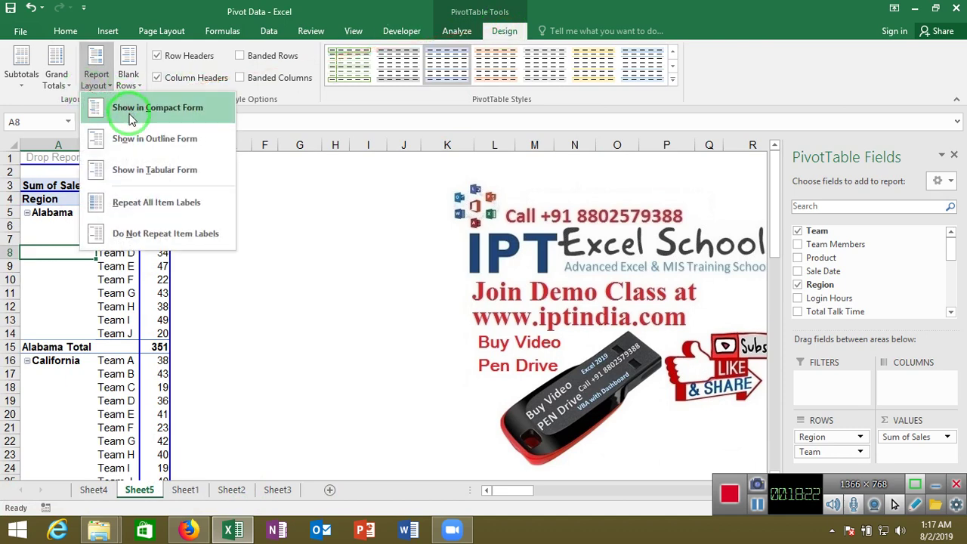
left_click(130, 141)
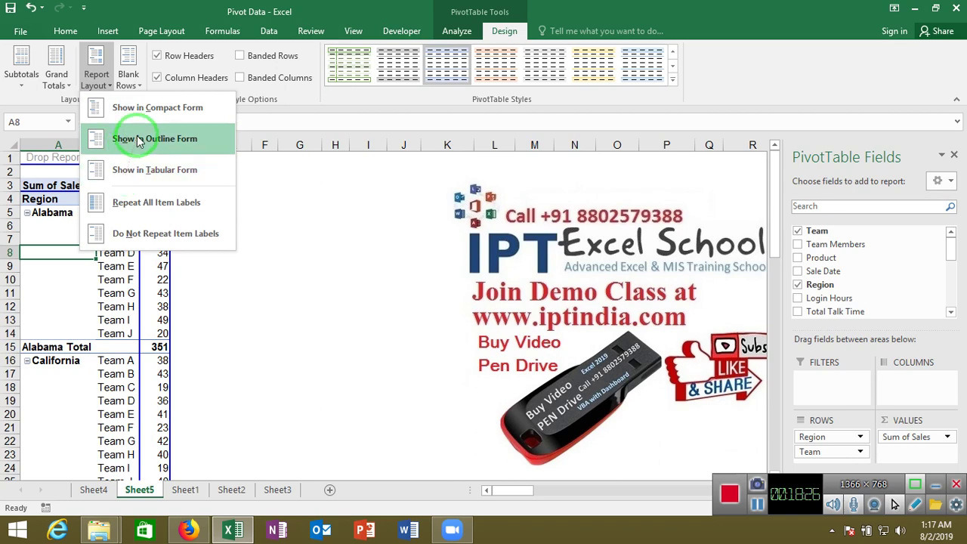
left_click(74, 291)
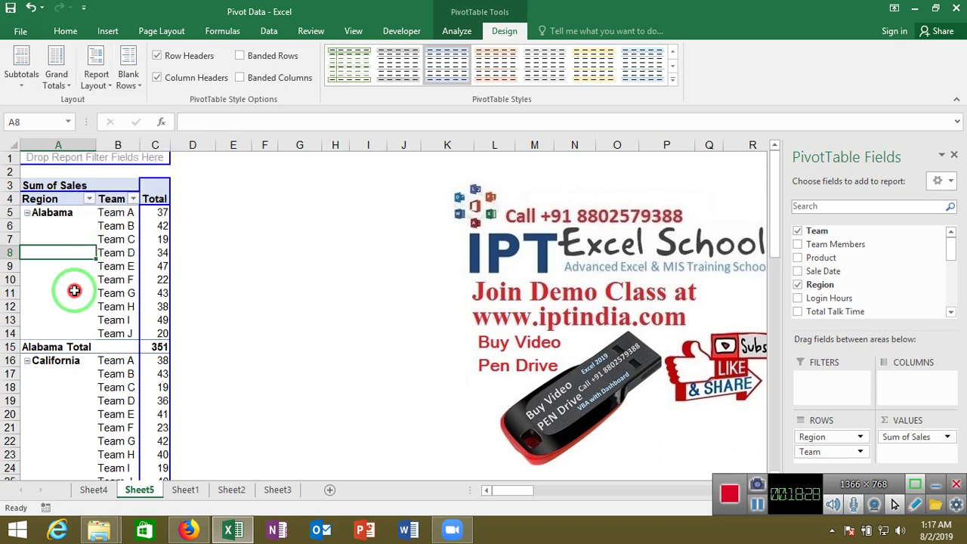
- Uncheck Subtotal "Region" on the Alabama Total row to drop region subtotals
left_click(63, 347)
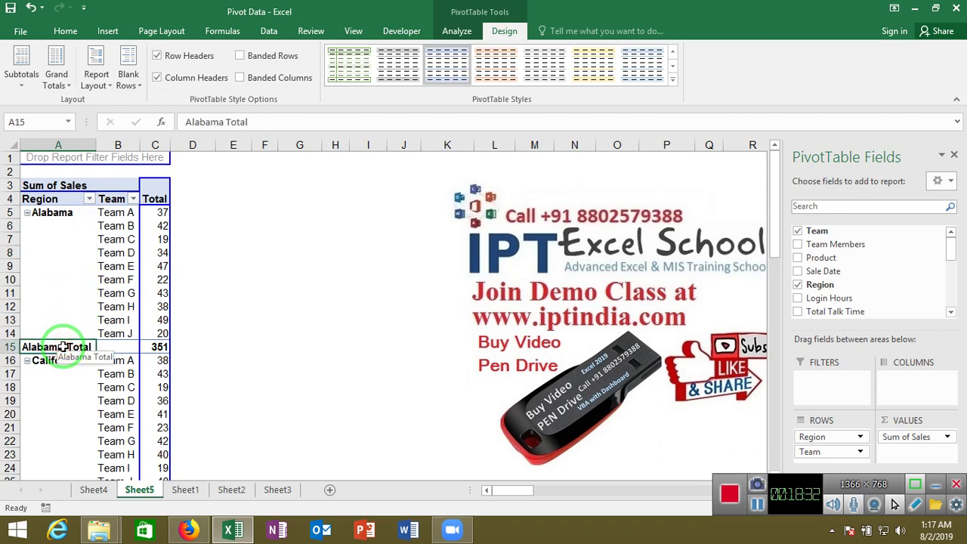
right_click(63, 347)
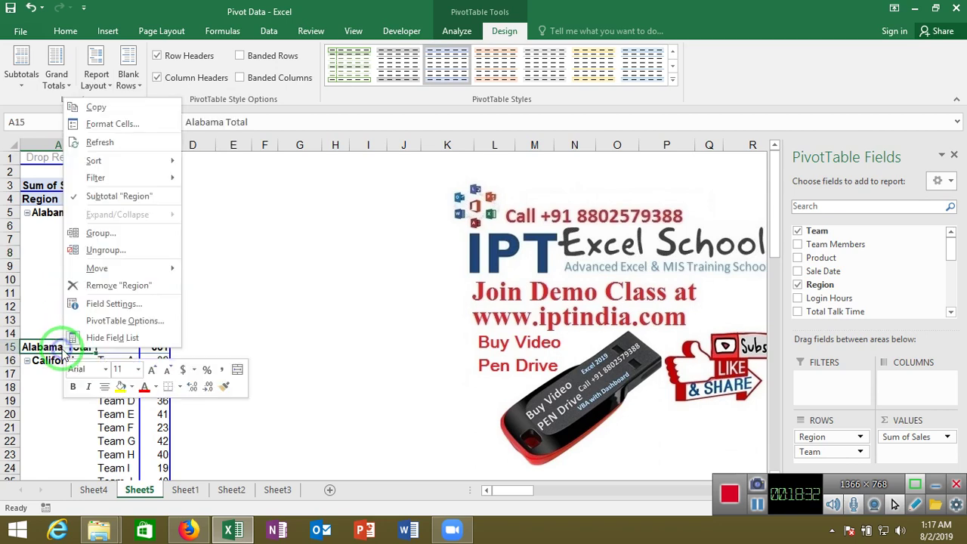
left_click(108, 198)
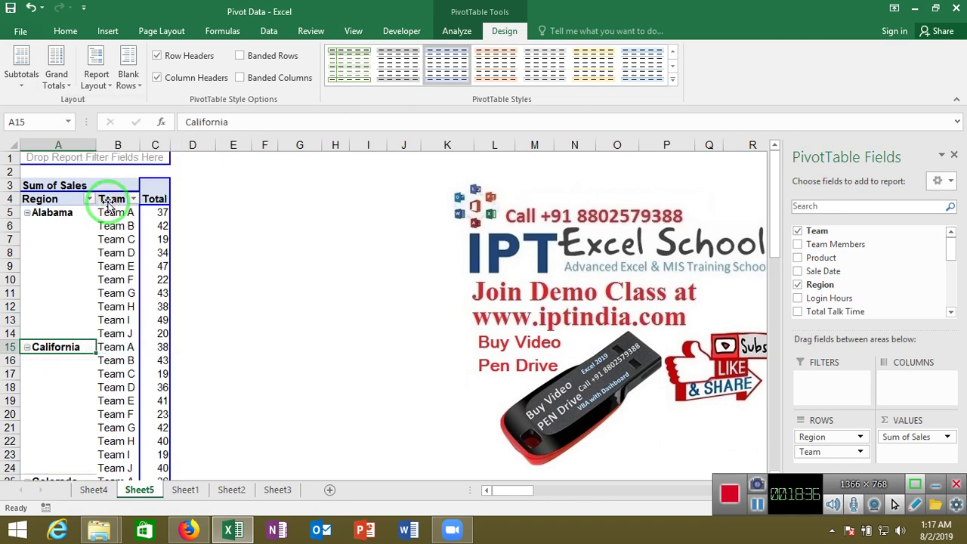
key("Down")
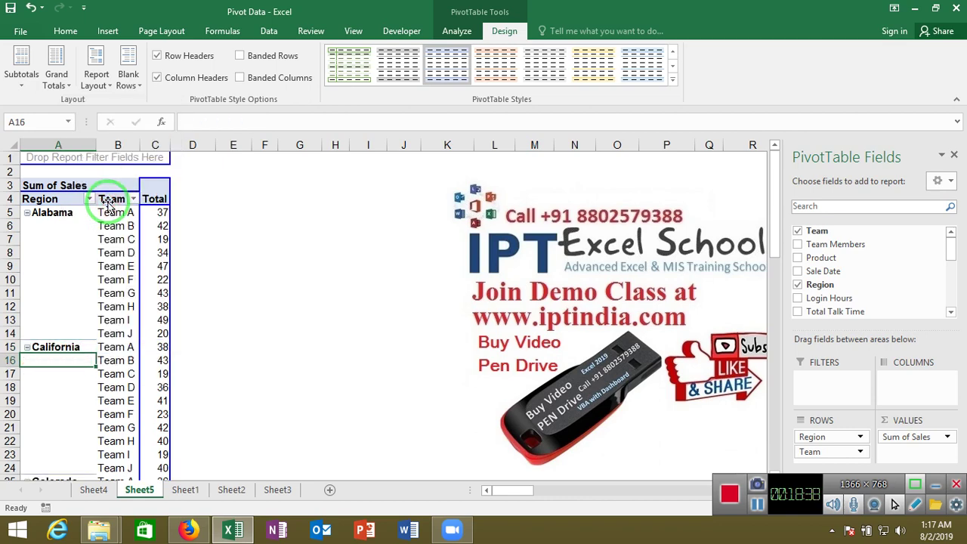
key("Down")
key("Down")
key("Down")
key("Down")
key("Down")
key("Down")
key("Down")
key("Down")
key("Down")
key("Down")
key("Down")
key("Down")
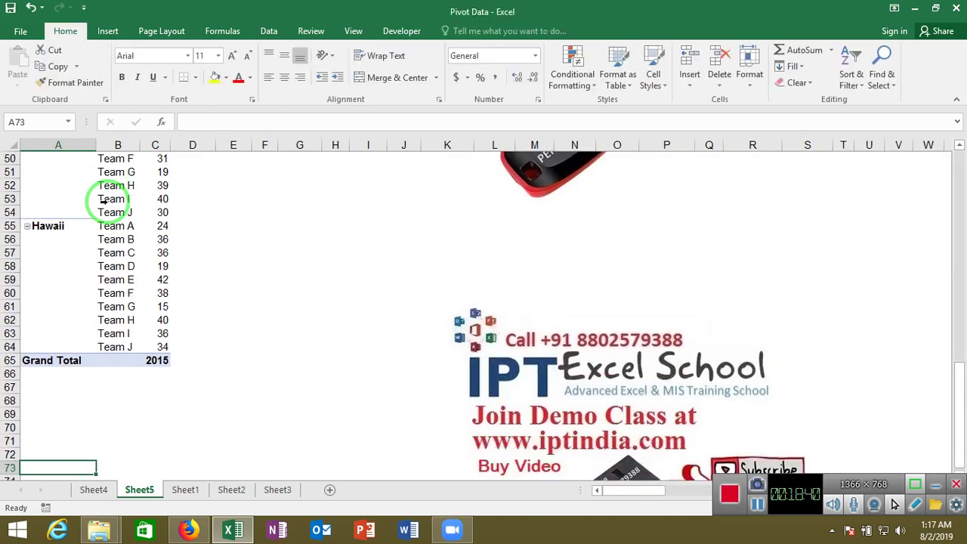
key("Down")
key("Down")
key("Up")
key("Up")
key("Up")
key("Up")
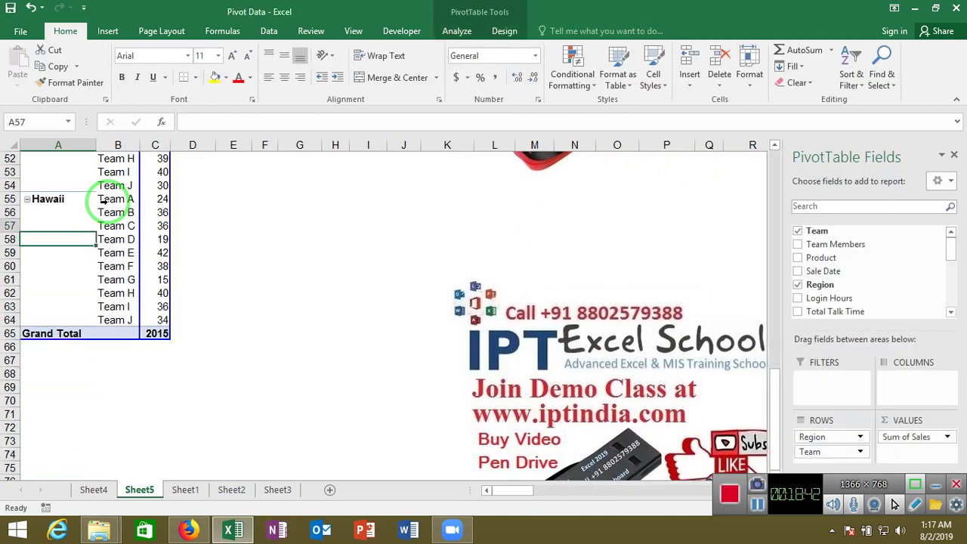
key("Up")
key("Up")
key("Up")
key("Up")
key("Up")
key("Up")
key("Up")
key("Up")
key("Up")
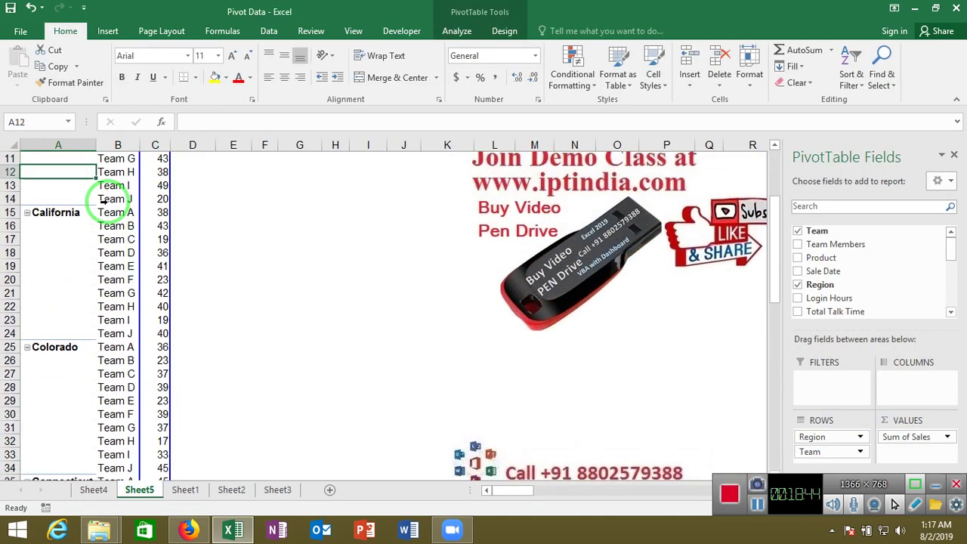
key("Up")
key("Up")
key("Up")
key("Up")
key("Down")
key("Down")
key("Down")
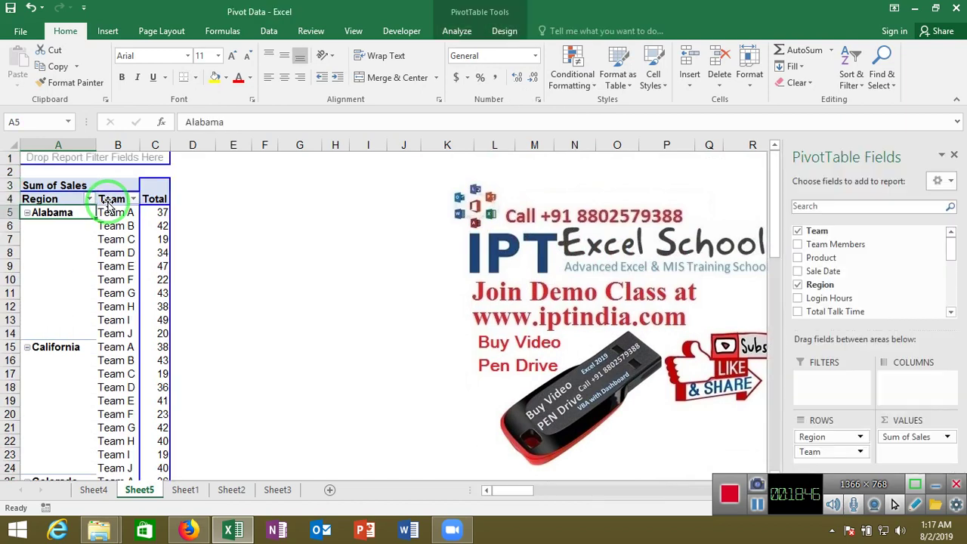
key("shift+Down")
key("shift+Down")
key("shift+Down")
key("shift+Down")
key("shift+Down")
key("shift+Down")
key("shift+Down")
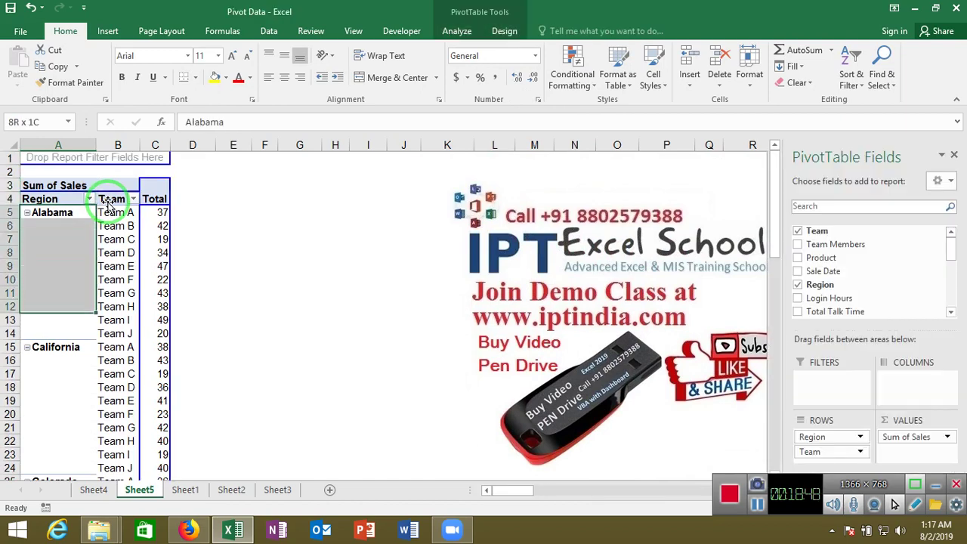
key("shift+Down")
key("shift+Down")
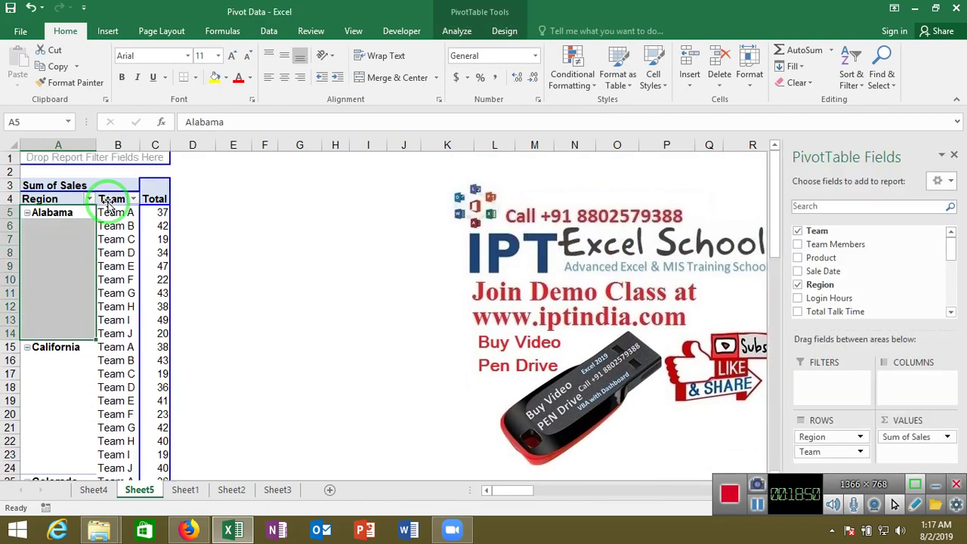
left_click(464, 34)
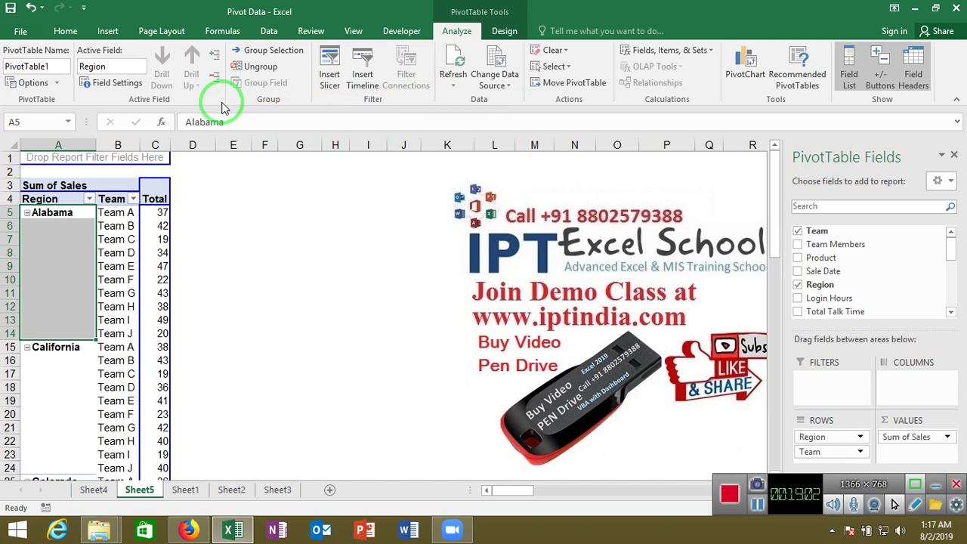
left_click(505, 30)
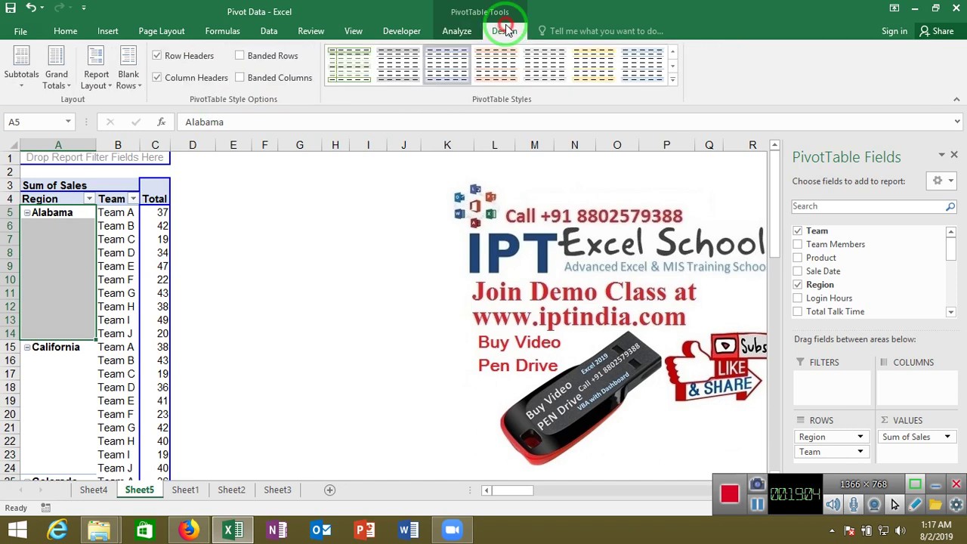
- Set Report Layout to Repeat All Item Labels and review the region labels
left_click(95, 77)
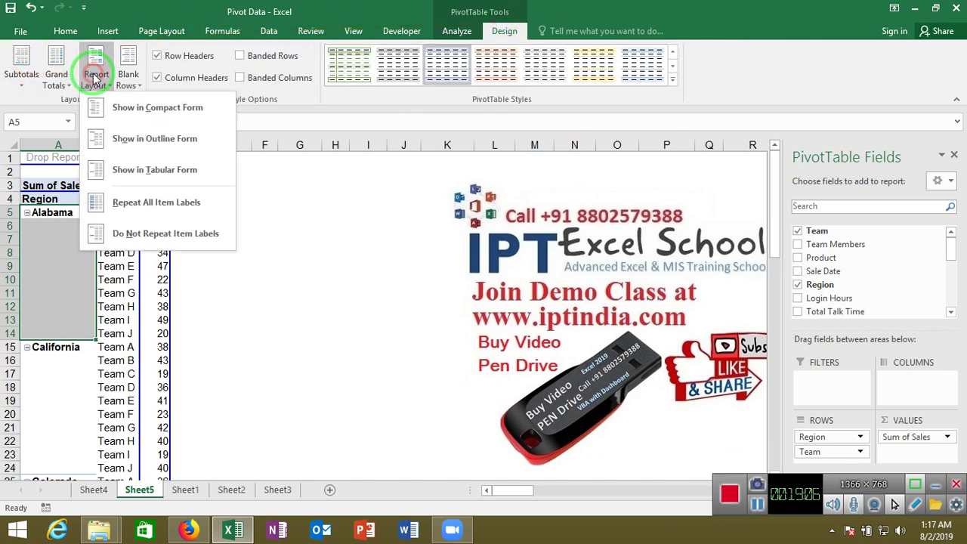
left_click(107, 205)
key("Down")
key("Down")
key("Down")
key("Down")
key("Down")
key("Down")
key("Down")
key("Down")
key("Down")
key("Down")
key("Down")
key("Up")
key("Up")
key("Up")
key("Up")
key("Up")
key("Up")
key("Up")
key("ctrl+Home")
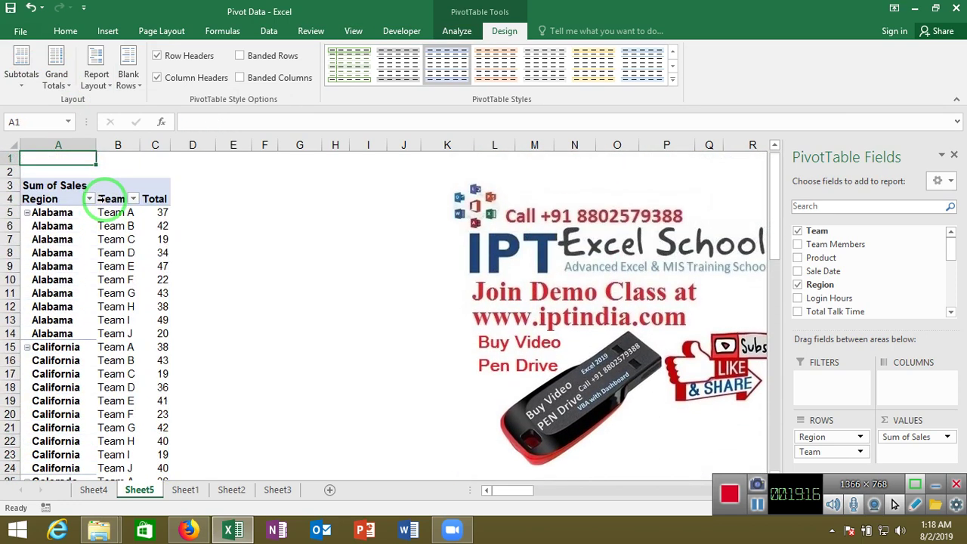
left_click(65, 279)
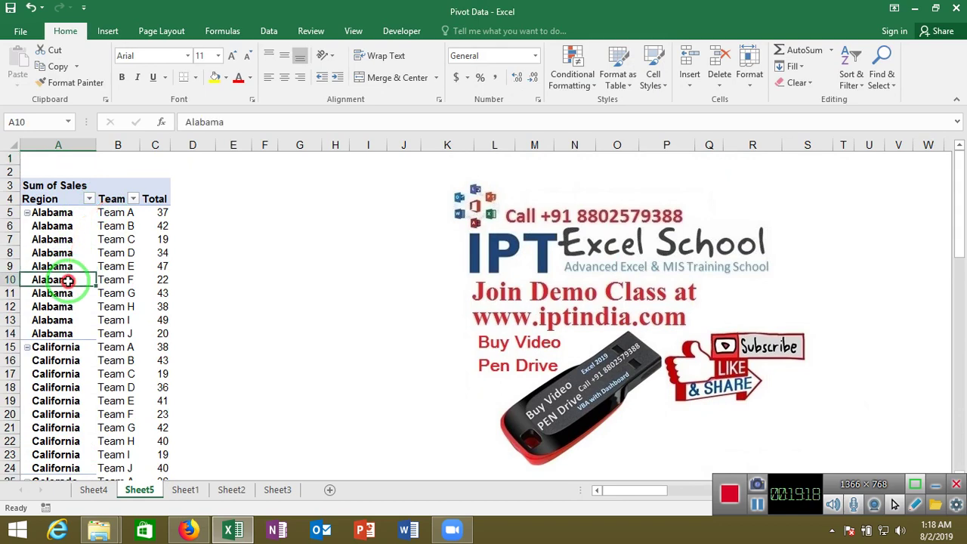
- Add then remove blank lines after each region, and choose Do Not Repeat Item Labels
left_click(504, 31)
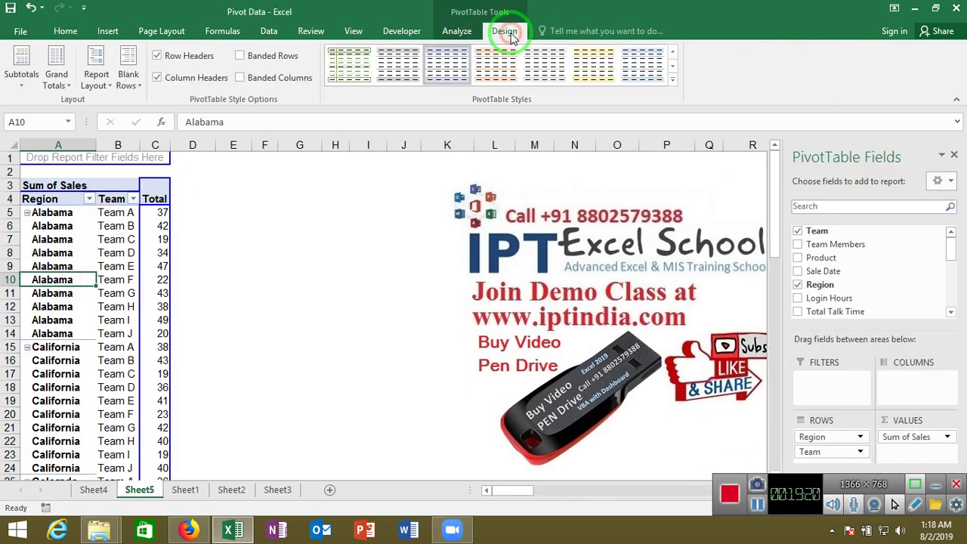
left_click(139, 92)
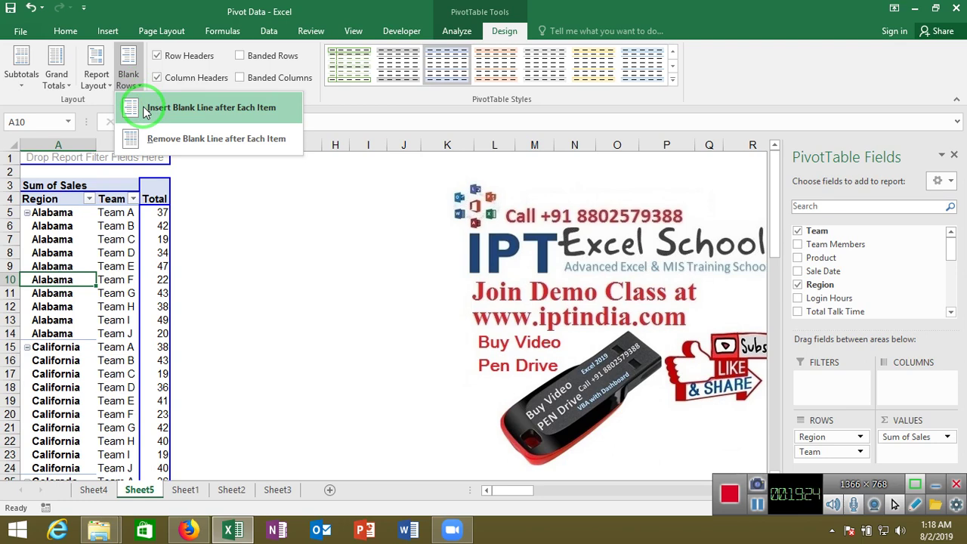
left_click(146, 112)
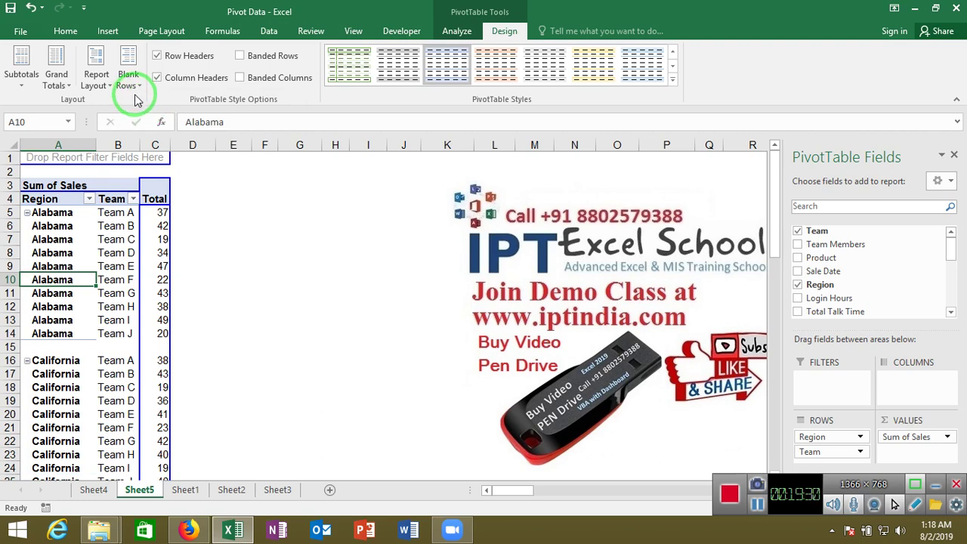
left_click(128, 83)
left_click(147, 138)
left_click(108, 86)
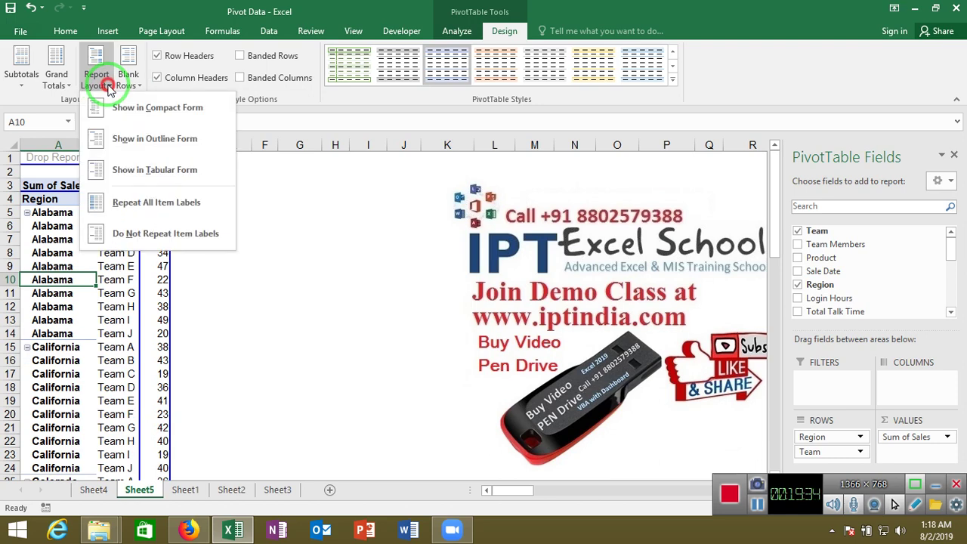
left_click(131, 236)
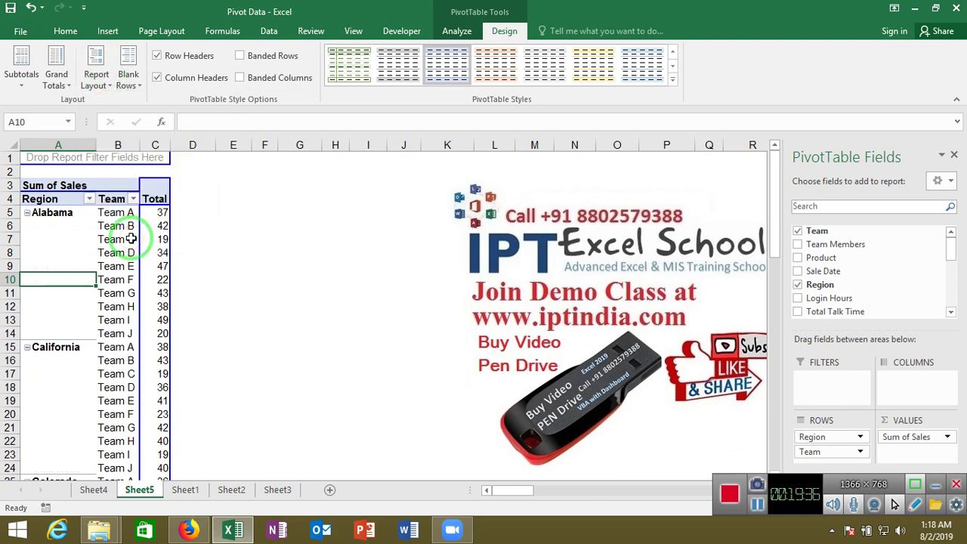
- Turn on 'Merge and center cells with labels' in the pivot table's PivotTable Options
key("Up")
key("Up")
key("Up")
key("Up")
key("Up")
key("shift+Down")
key("shift+Down")
key("shift+Down")
key("shift+Down")
key("shift+Down")
key("shift+Down")
key("shift+Down")
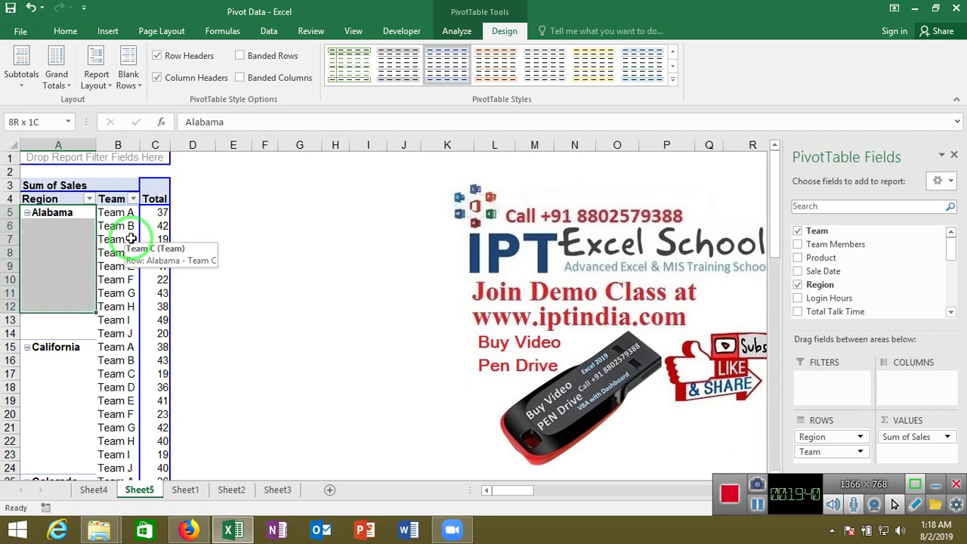
key("shift+Down")
key("shift+Down")
left_click(74, 255)
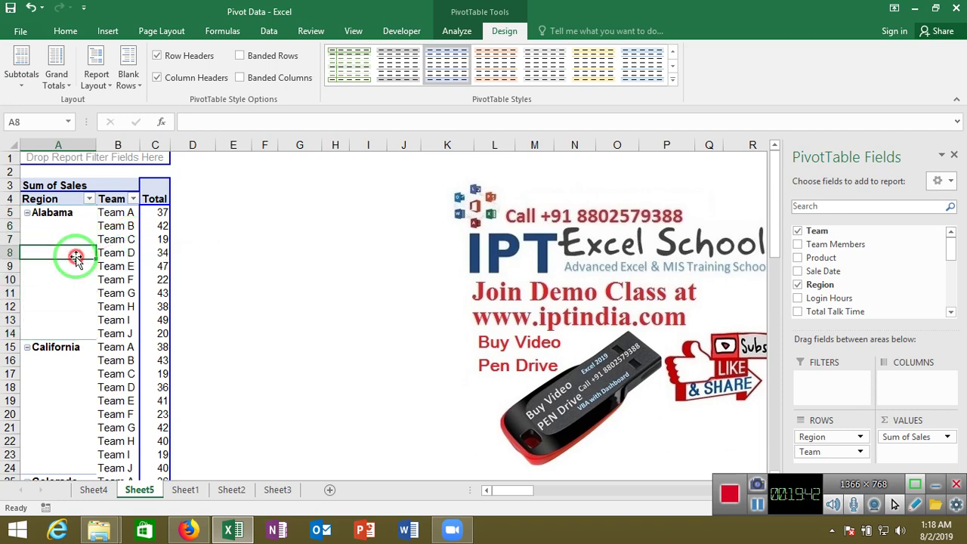
right_click(74, 261)
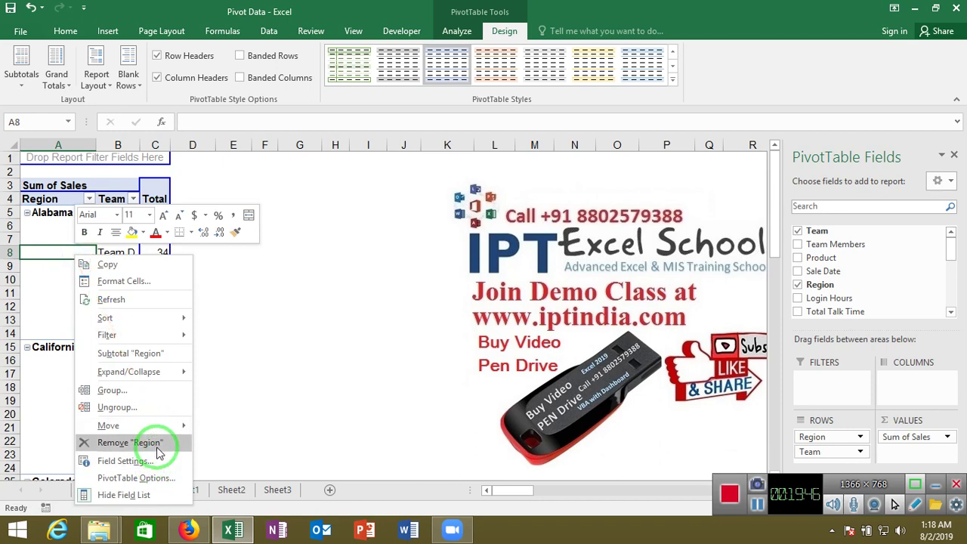
left_click(153, 479)
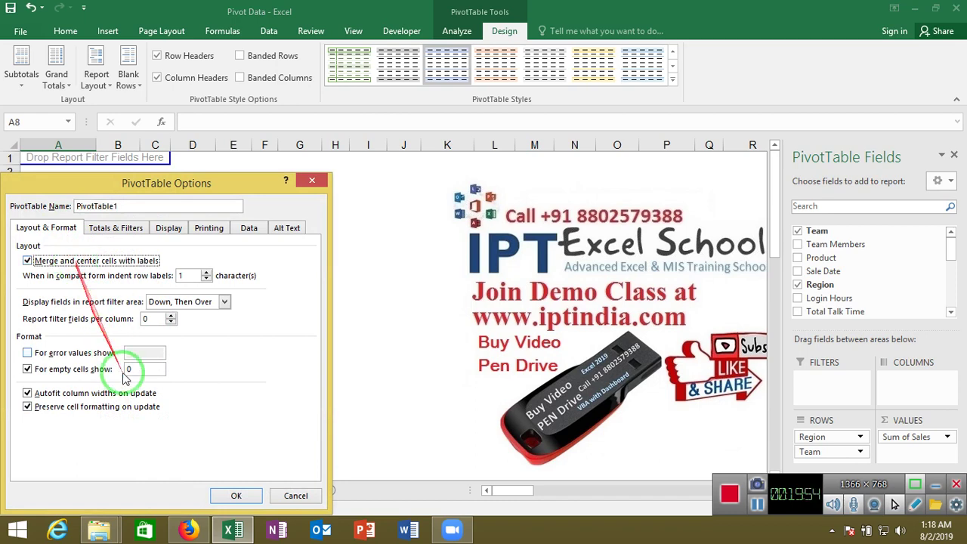
left_click(240, 500)
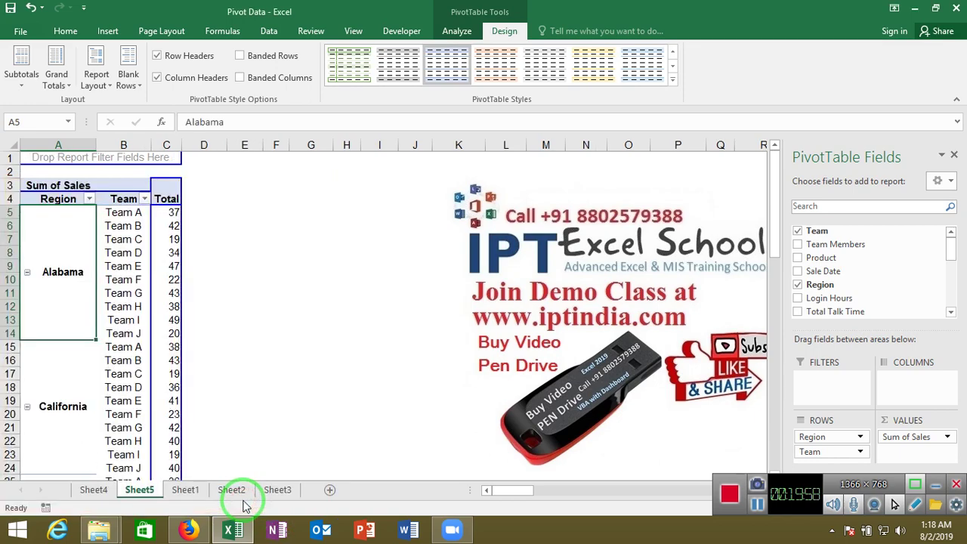
- Step through the region labels to confirm each, e.g. Alabama, is merged across its team rows
key("Down")
key("Down")
key("Down")
key("Down")
key("Down")
key("Down")
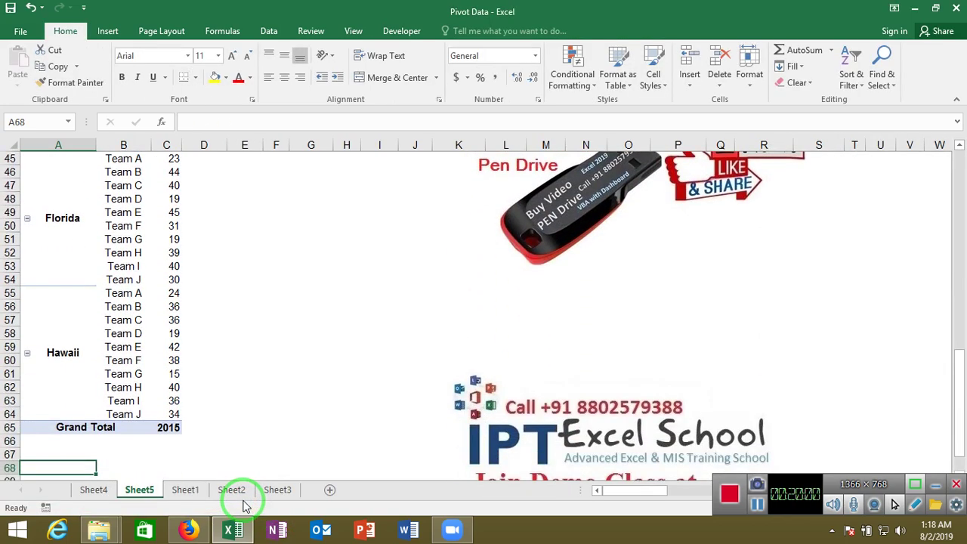
key("Up")
key("Up")
key("Up")
key("Up")
key("Up")
key("Up")
key("Up")
key("Up")
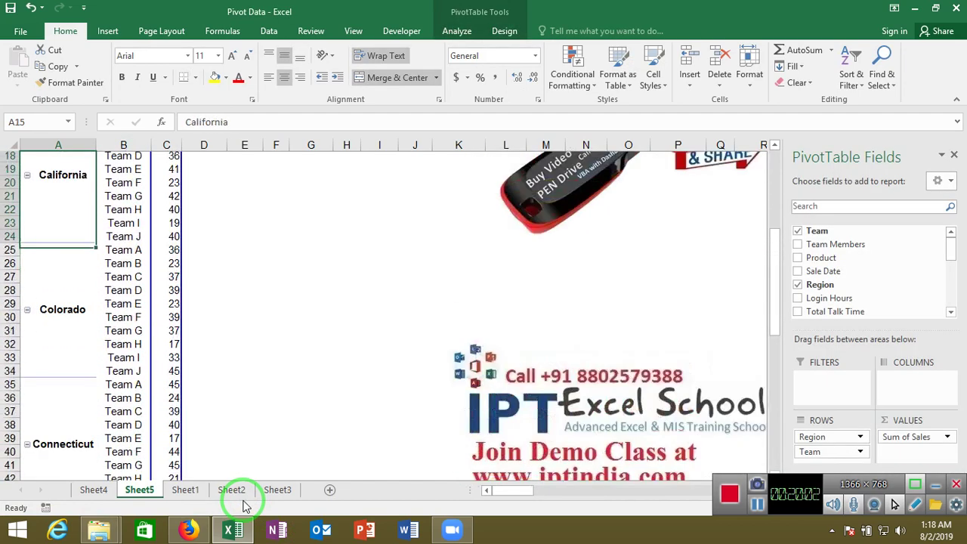
key("Up")
key("Up")
key("Up")
key("Down")
key("Down")
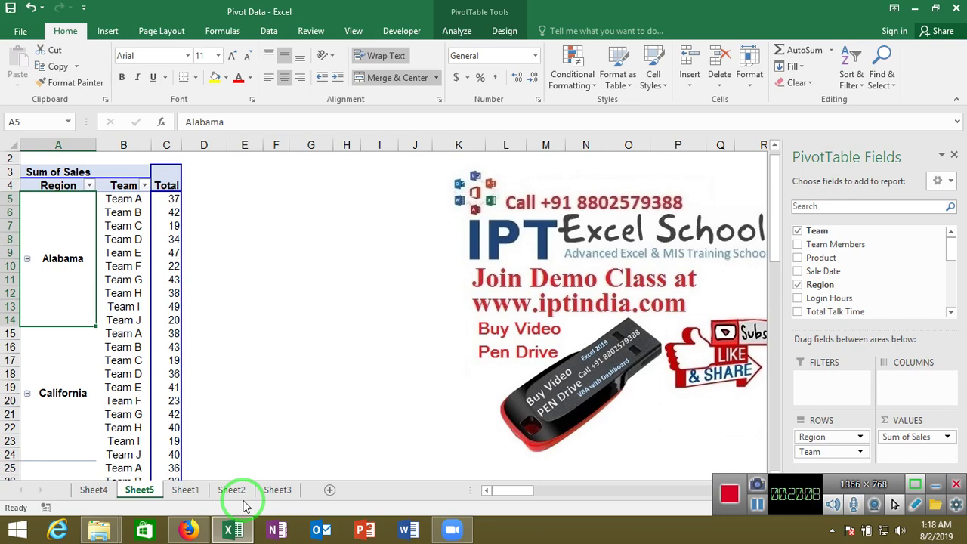
left_click(141, 228)
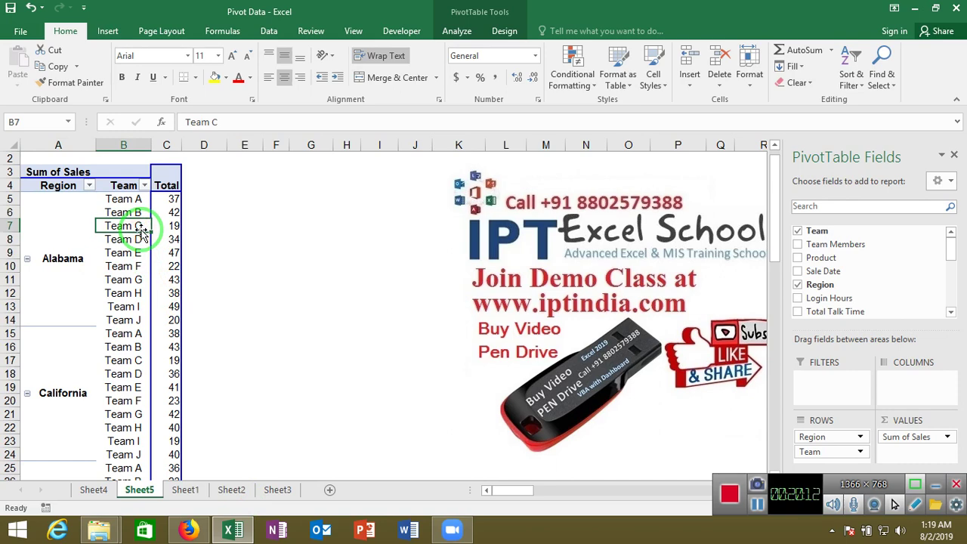
- Add a Top 10 value filter on Team set to show the top 5 teams by Sum of Sales
left_click(144, 186)
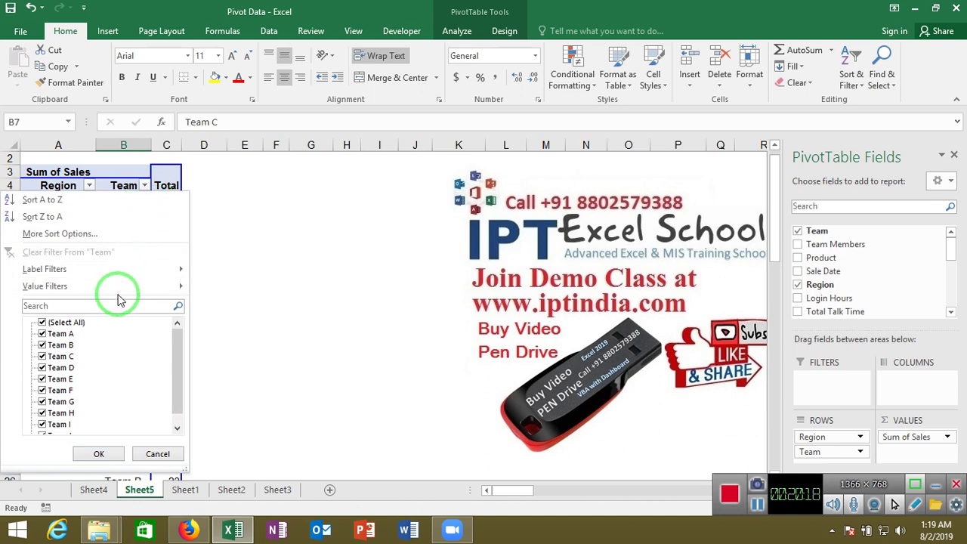
mouse_move(119, 287)
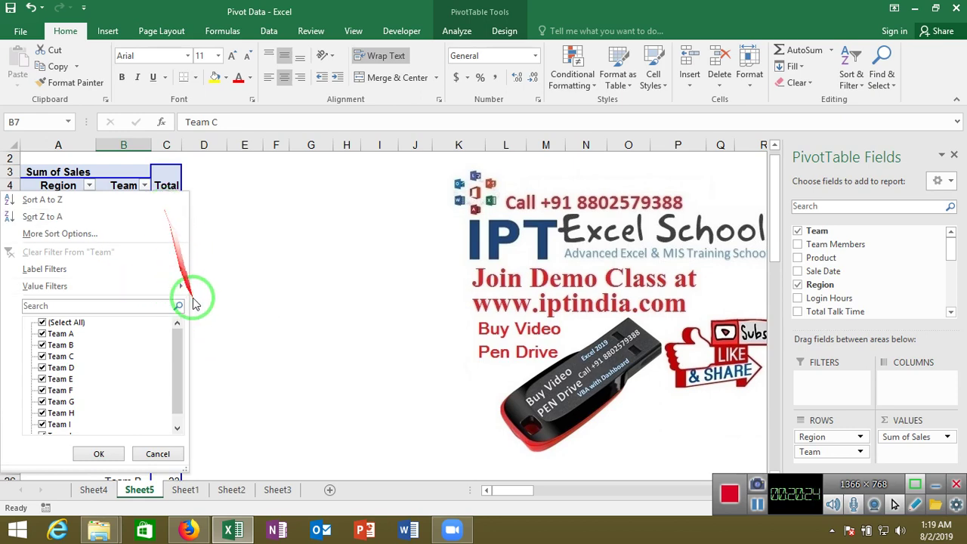
mouse_move(141, 269)
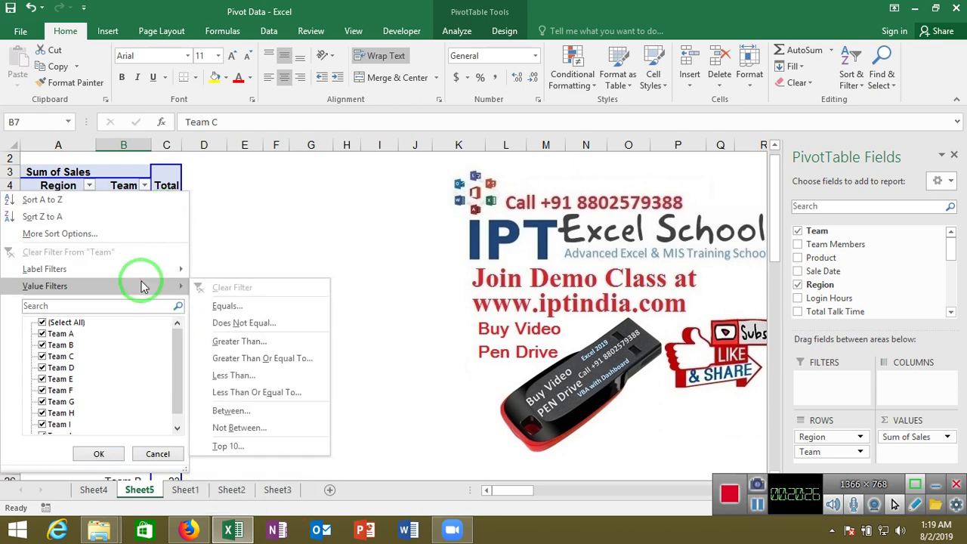
left_click(274, 448)
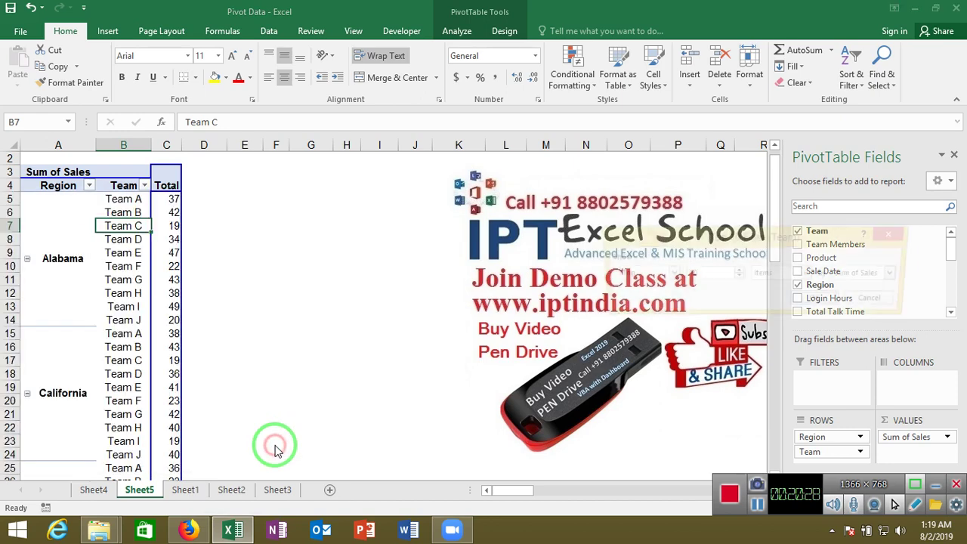
left_click(707, 272)
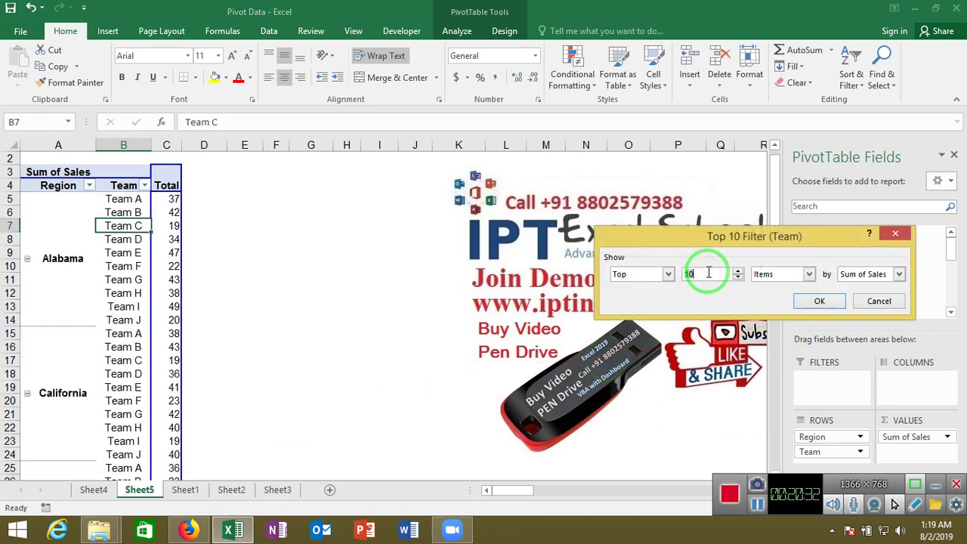
key("Return")
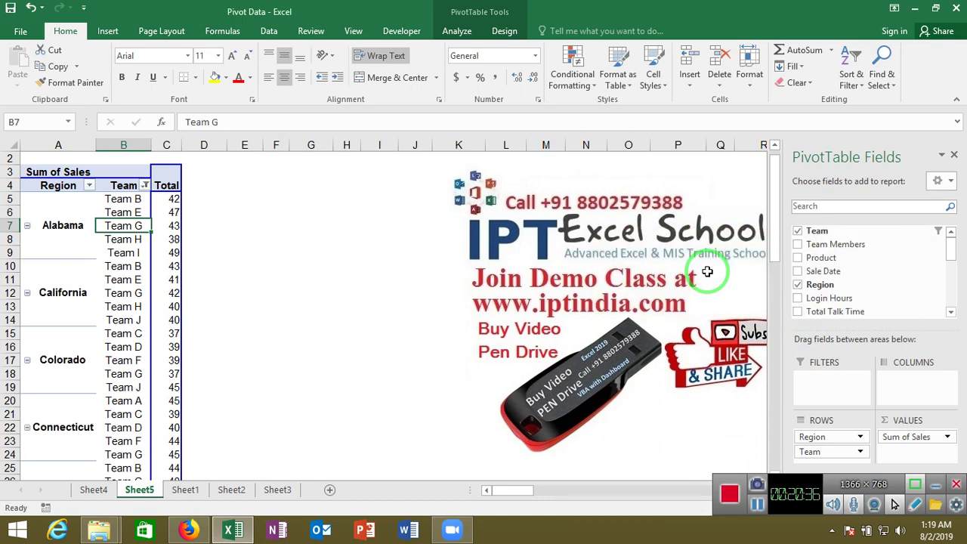
left_click(144, 185)
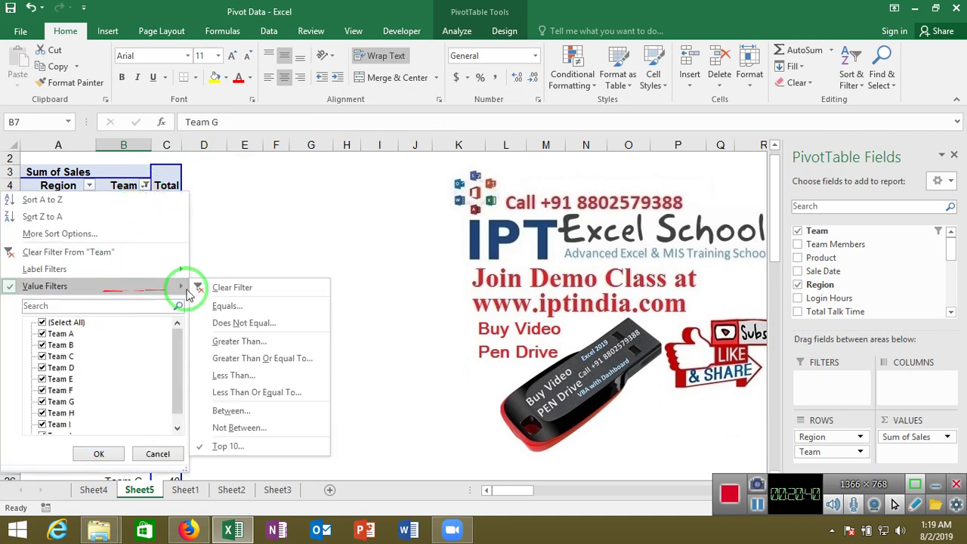
- Reopen the Team field's filter dropdown and bring up its Label Filters submenu
left_click(257, 227)
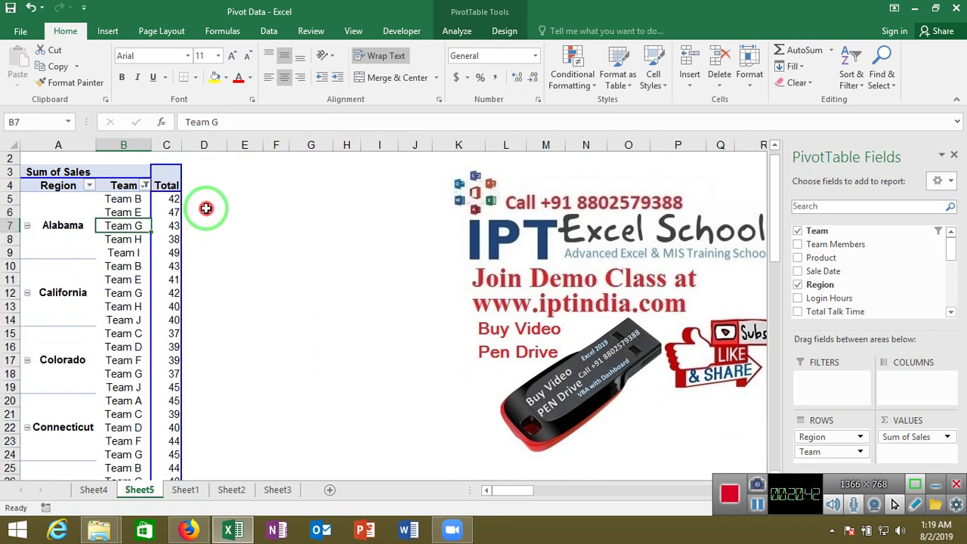
left_click(144, 186)
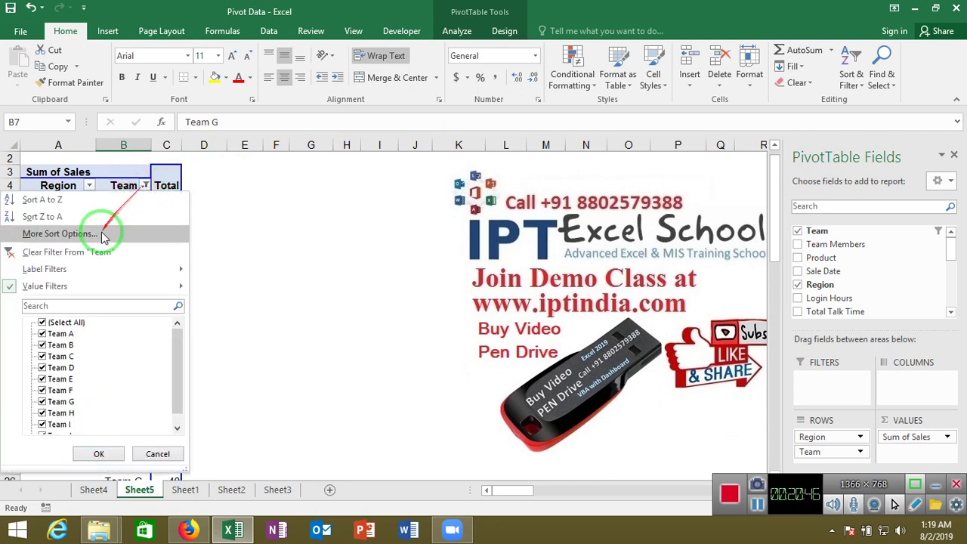
mouse_move(91, 269)
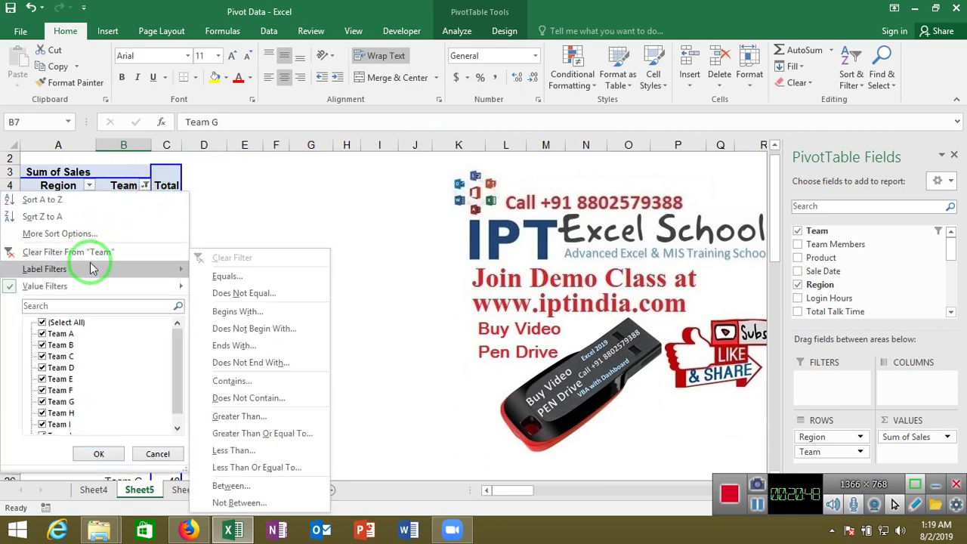
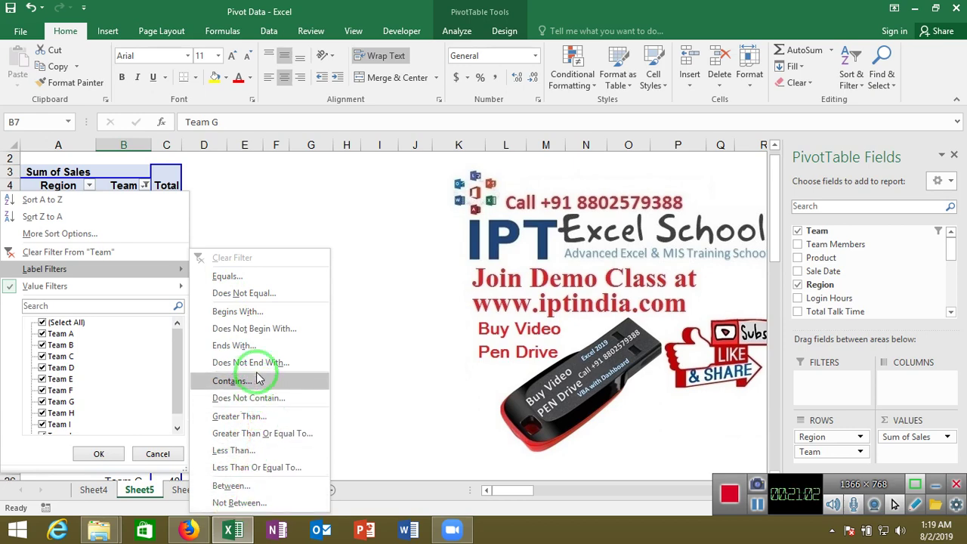
- Close the Team filter, then look over the Region filter options without changing them
left_click(270, 221)
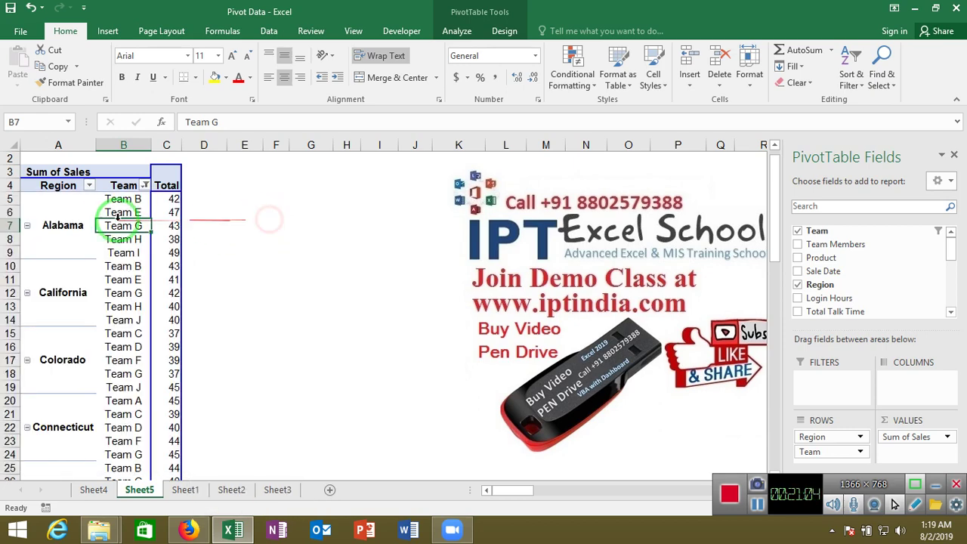
left_click(89, 187)
mouse_move(65, 285)
mouse_move(129, 269)
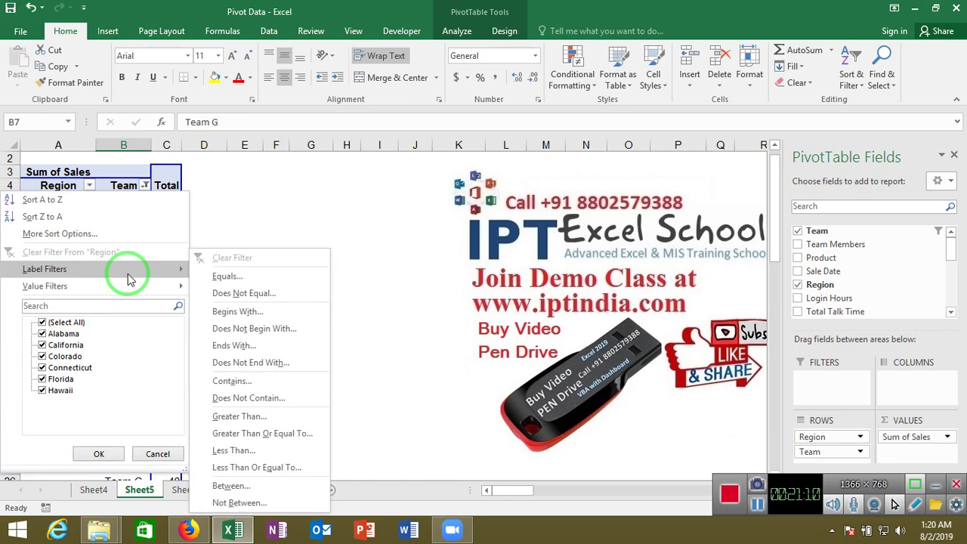
mouse_move(129, 286)
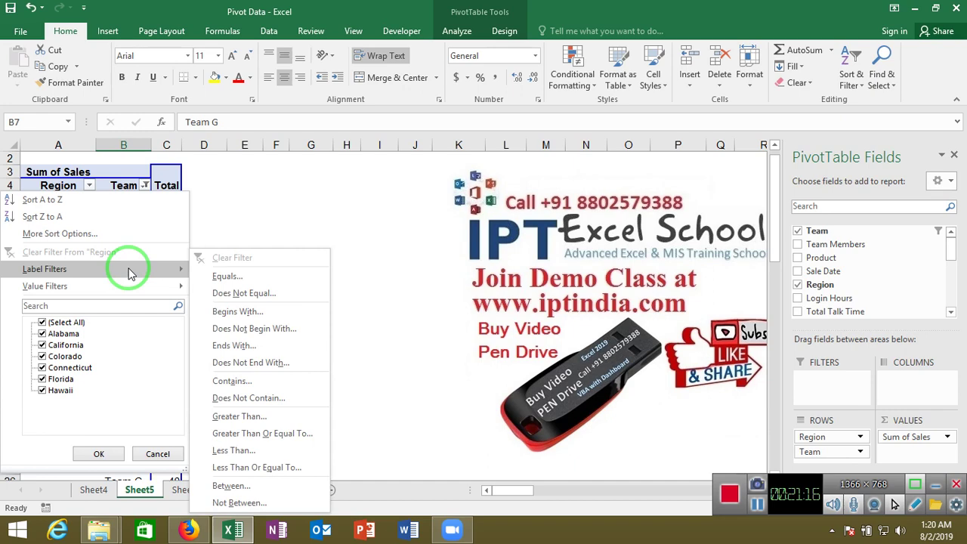
left_click(205, 183)
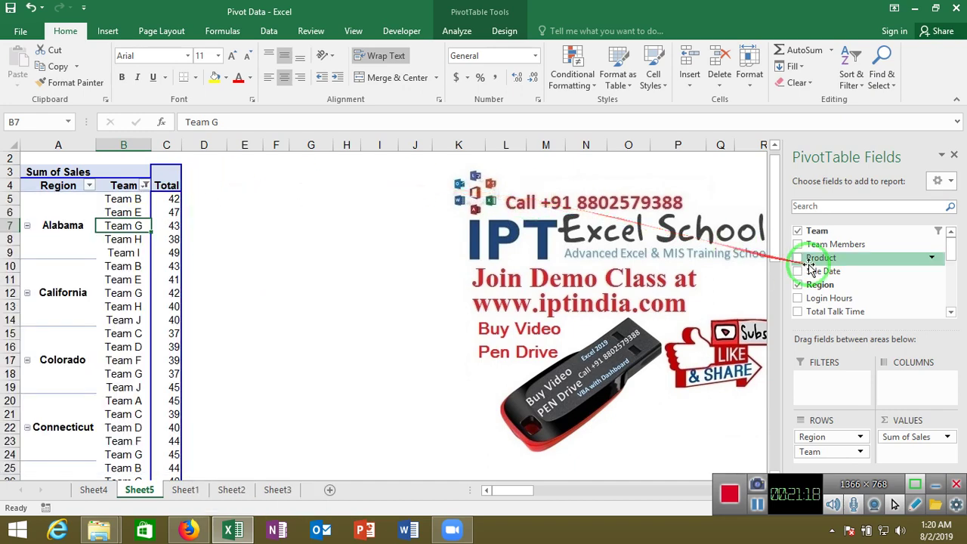
- Add Team Members as columns filtered to Aileen only, then drag it back out of Columns
left_click_drag(861, 246, 941, 387)
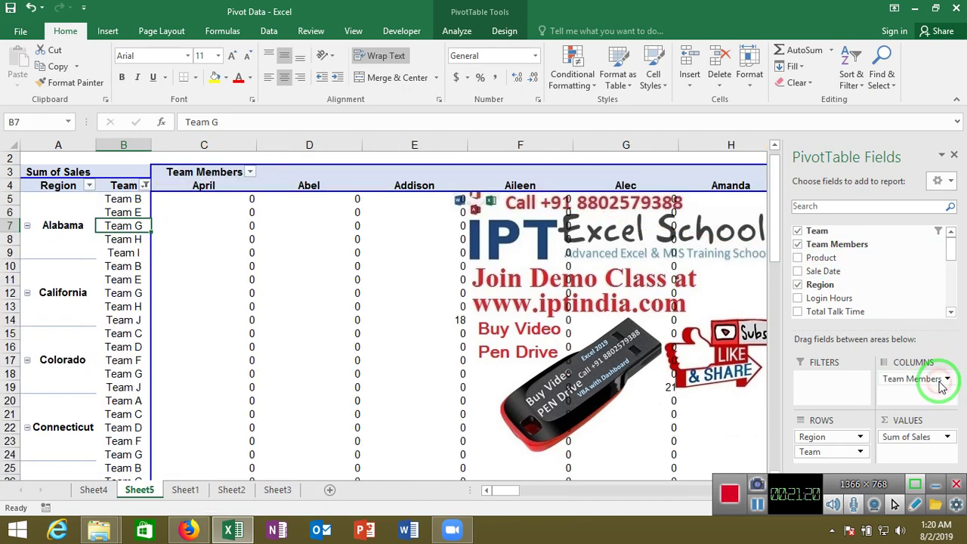
left_click(250, 173)
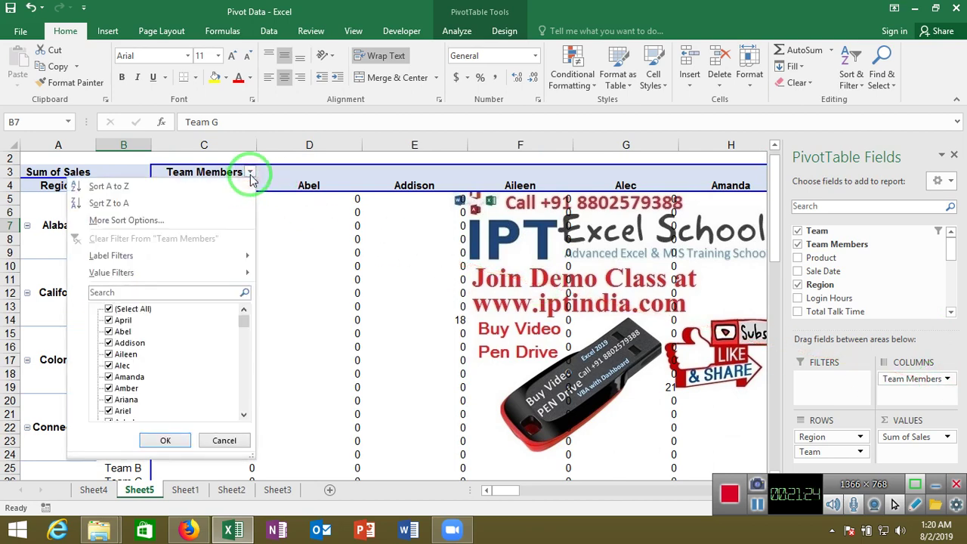
left_click(109, 310)
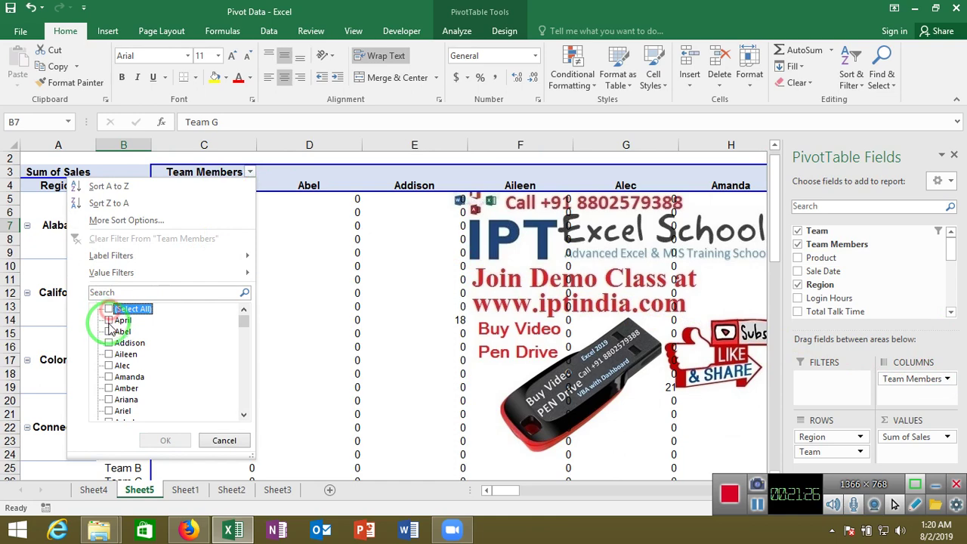
left_click(109, 354)
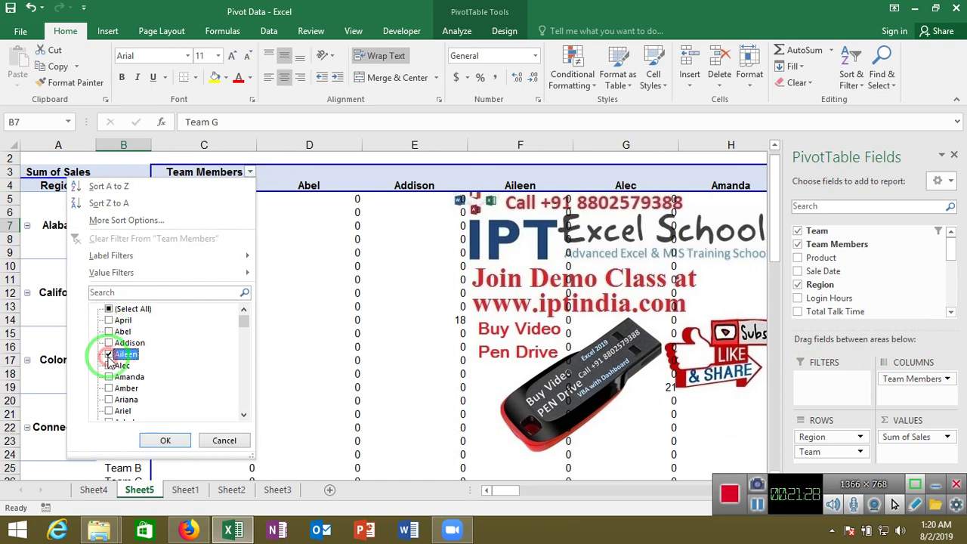
left_click(165, 441)
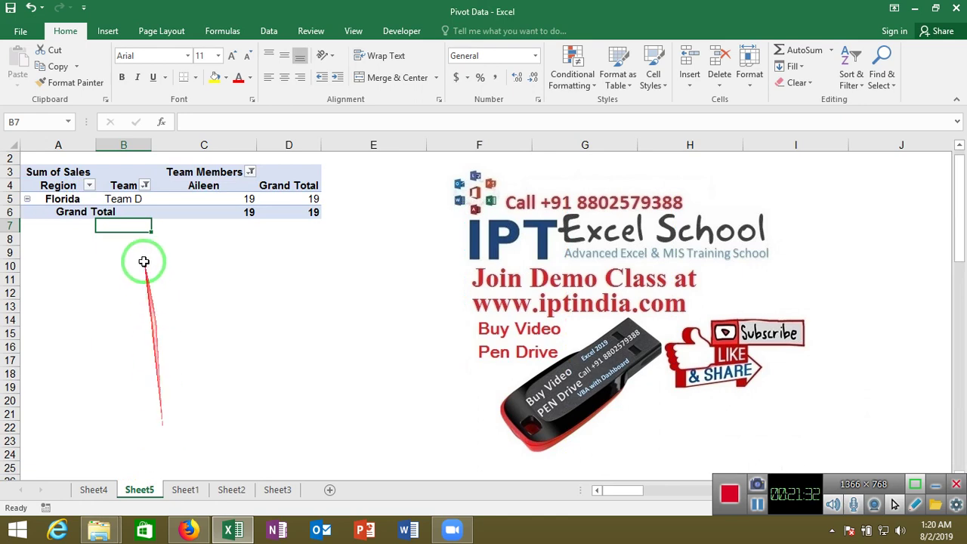
left_click(136, 199)
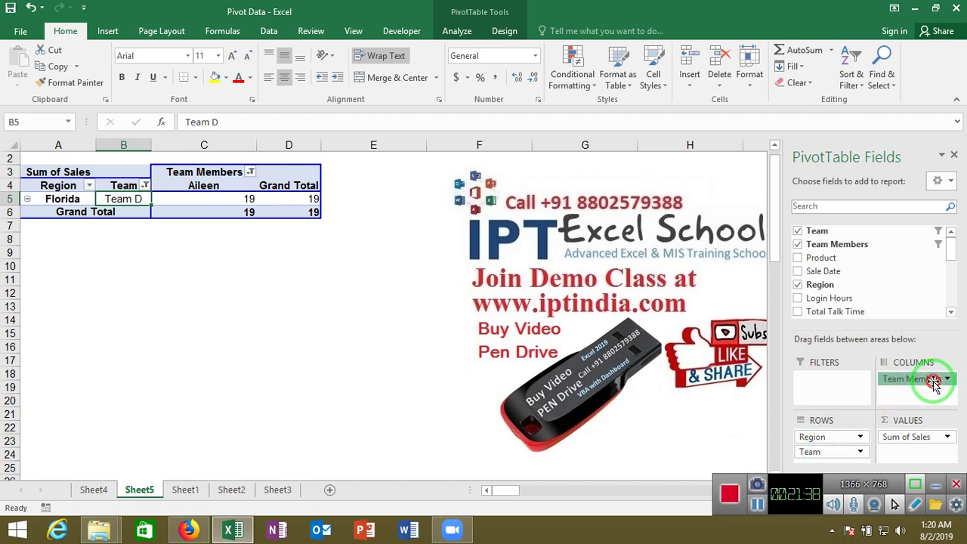
left_click_drag(935, 381, 884, 300)
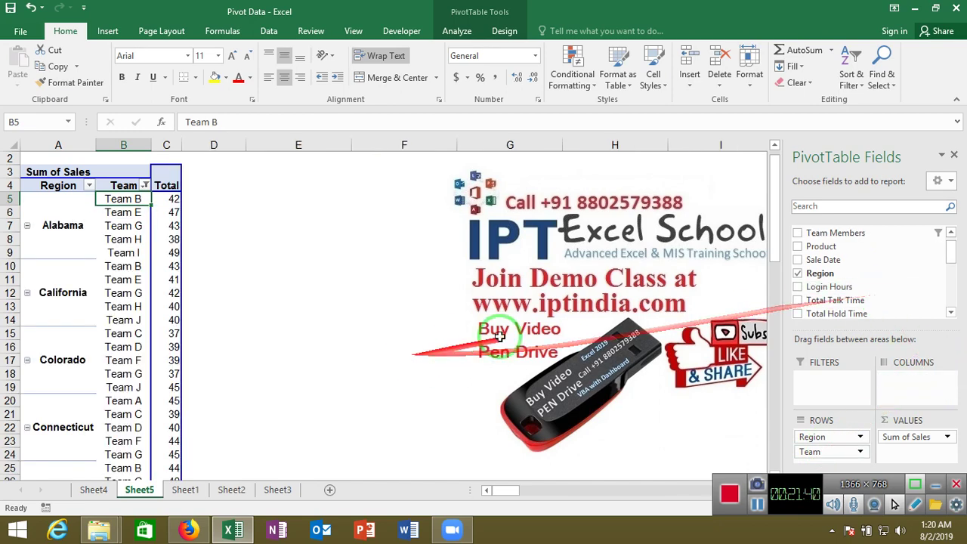
- Clear the filter on Team and review the Alabama region label's context menu
left_click(144, 186)
left_click(39, 253)
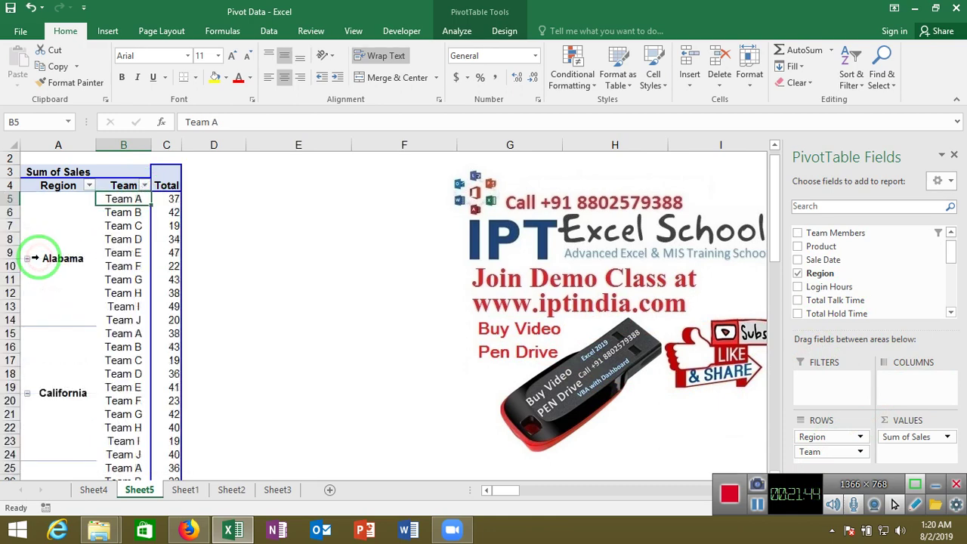
left_click(123, 223)
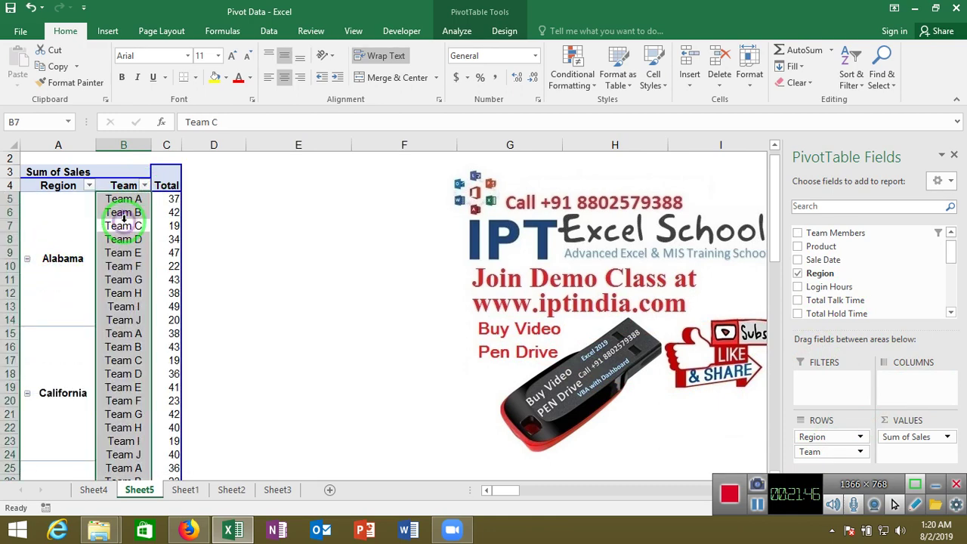
left_click(72, 253)
right_click(72, 253)
mouse_move(125, 324)
left_click(212, 261)
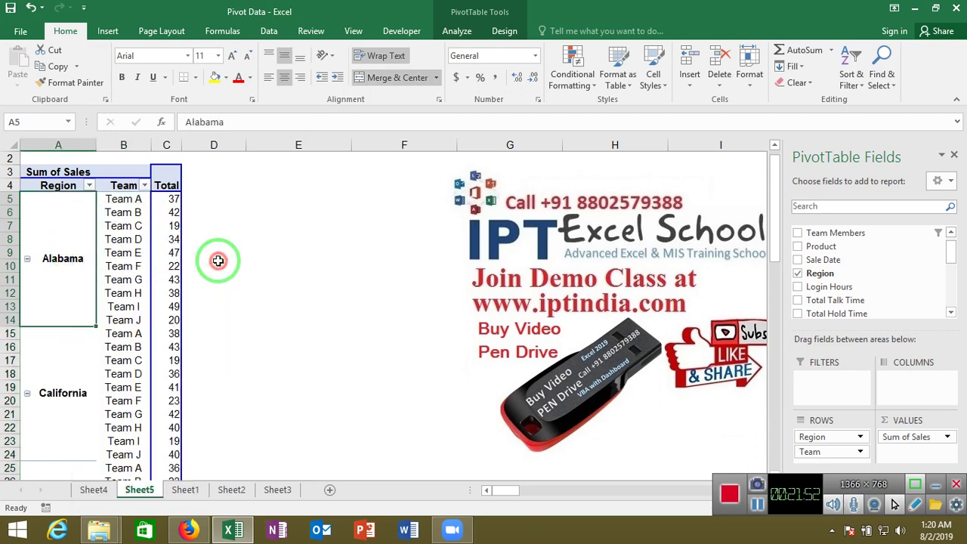
- Review the context menus for the Team C label, Team C's total of 19, and Team D
left_click(130, 226)
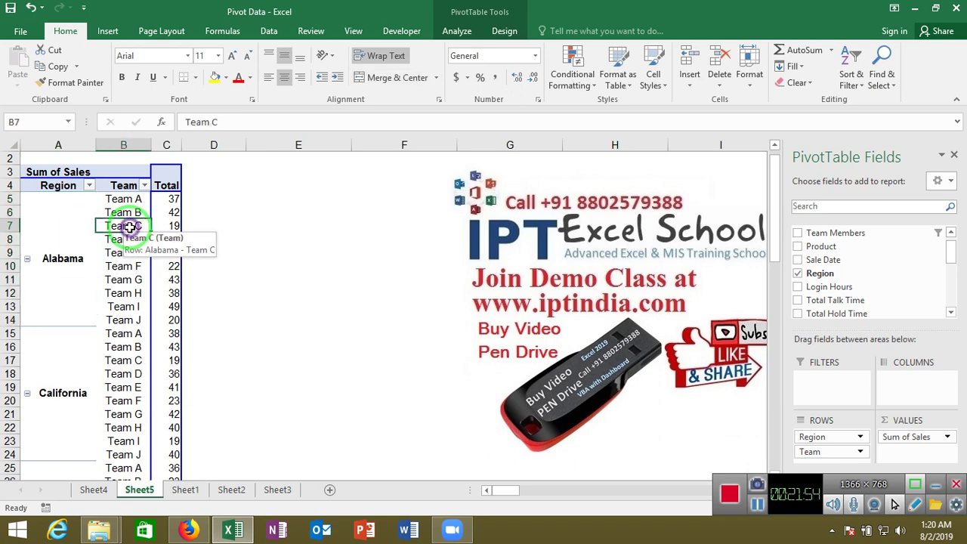
right_click(130, 226)
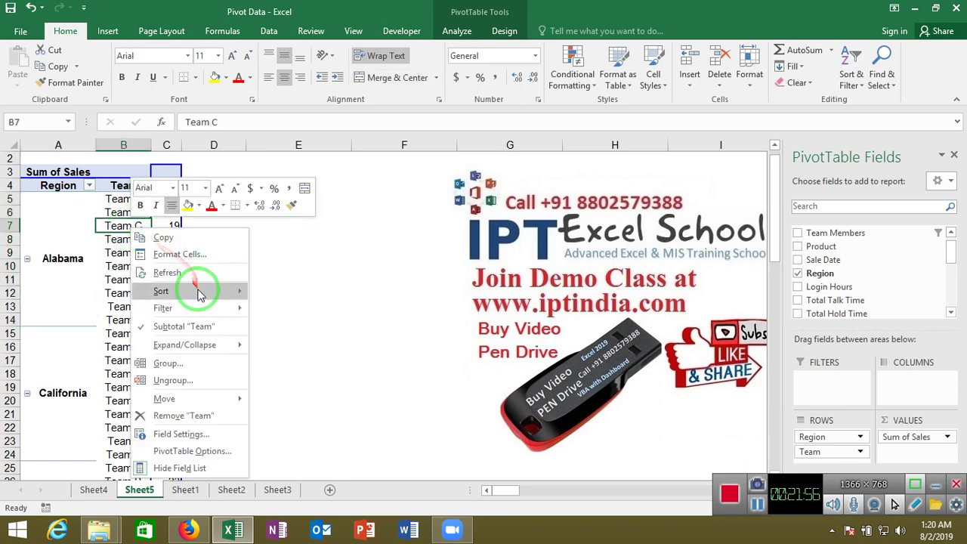
key("Escape")
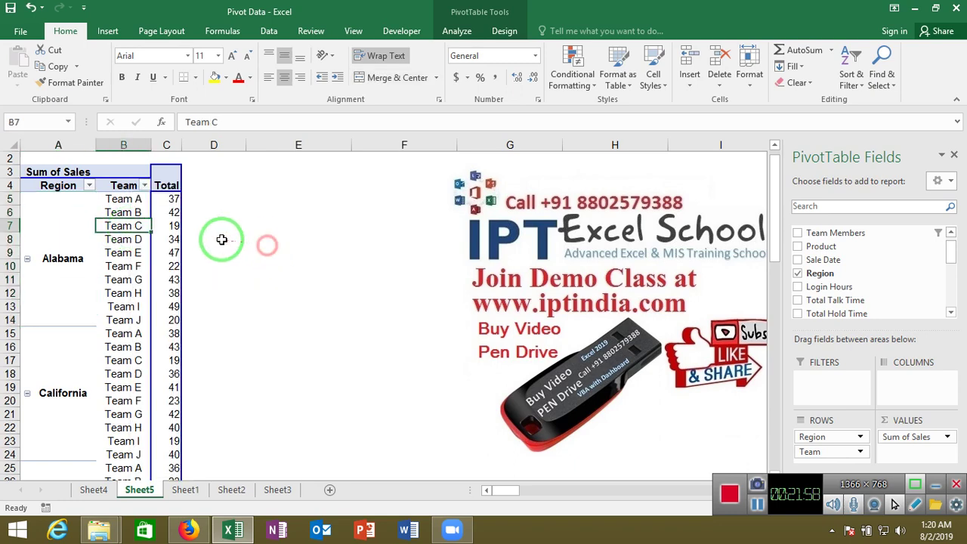
left_click(169, 226)
right_click(170, 226)
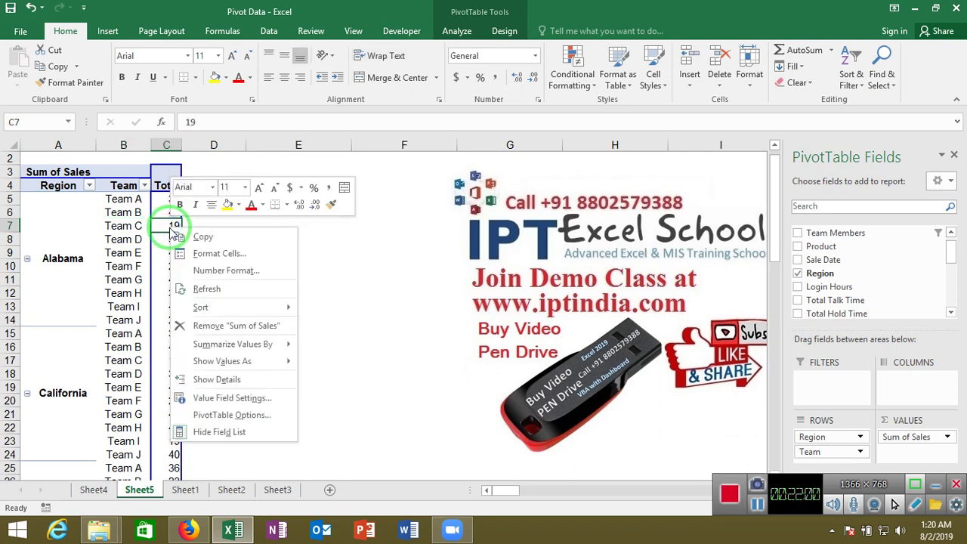
mouse_move(257, 310)
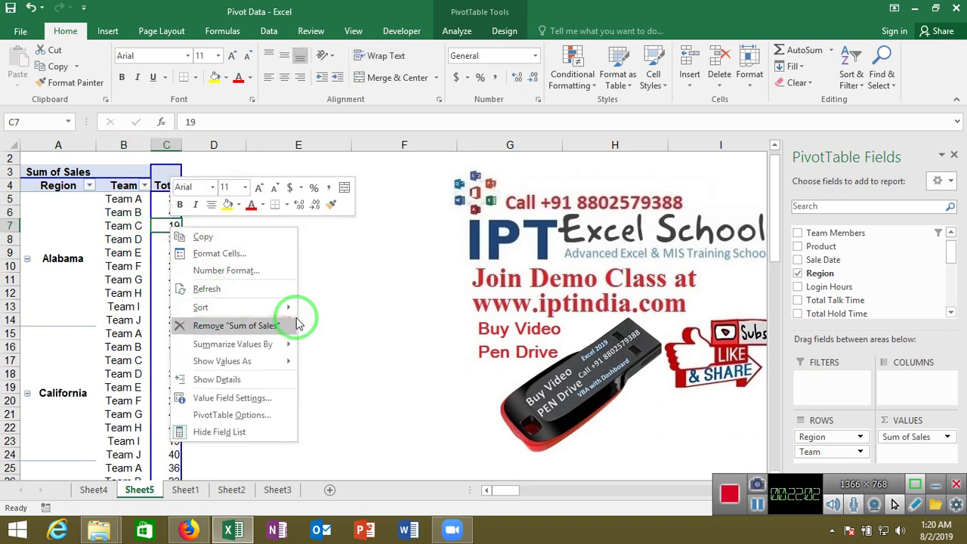
key("Escape")
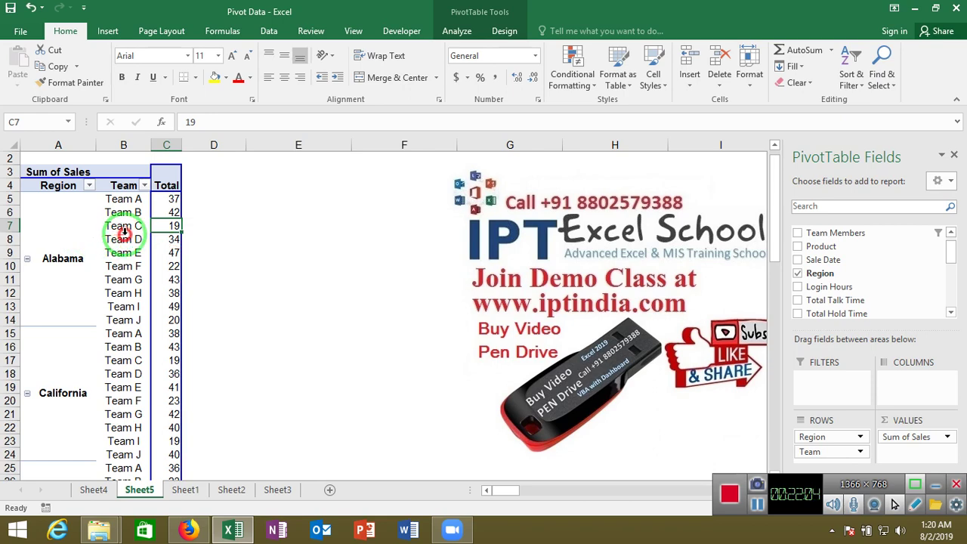
left_click(122, 240)
right_click(121, 242)
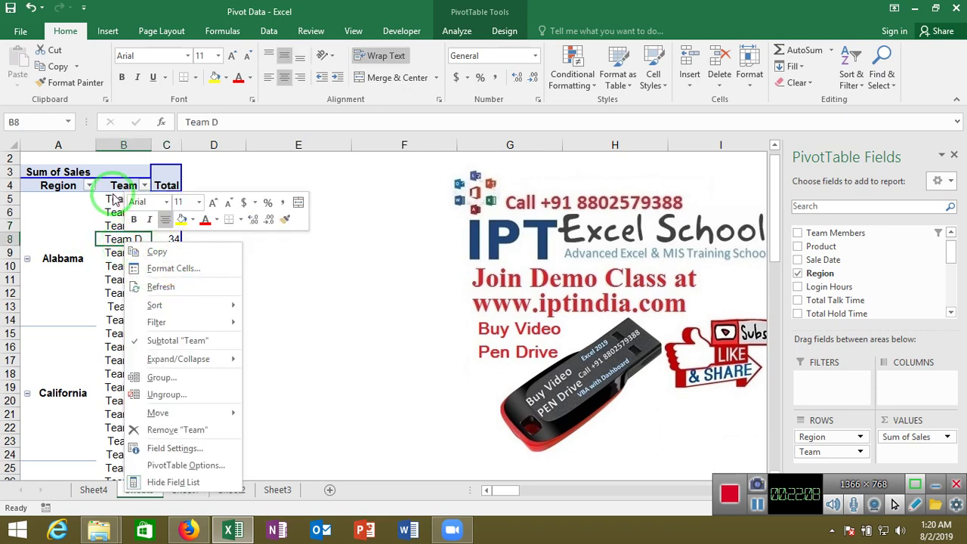
- Dismiss the menu unused and add Team Members back as pivot columns
left_click_drag(15, 288, 68, 257)
left_click_drag(114, 226, 129, 398)
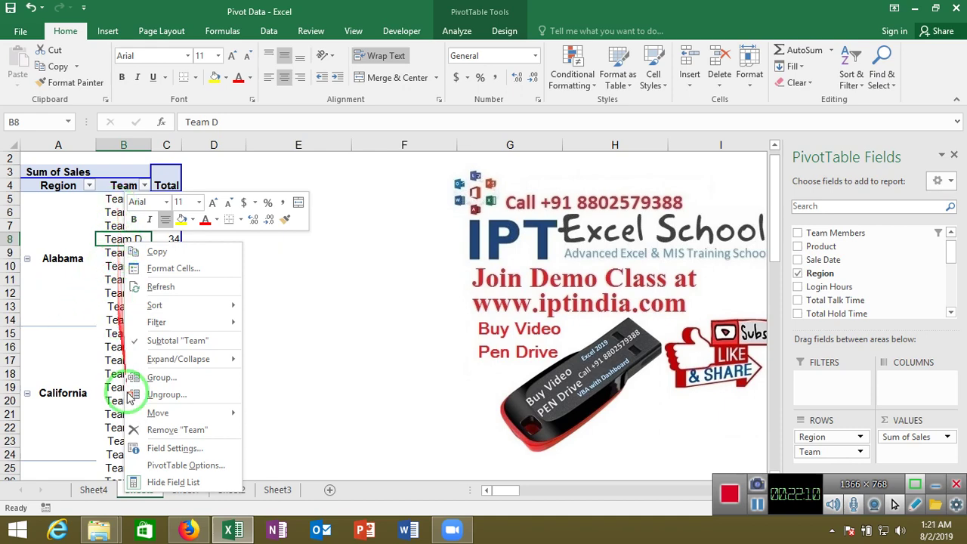
left_click_drag(65, 274, 67, 403)
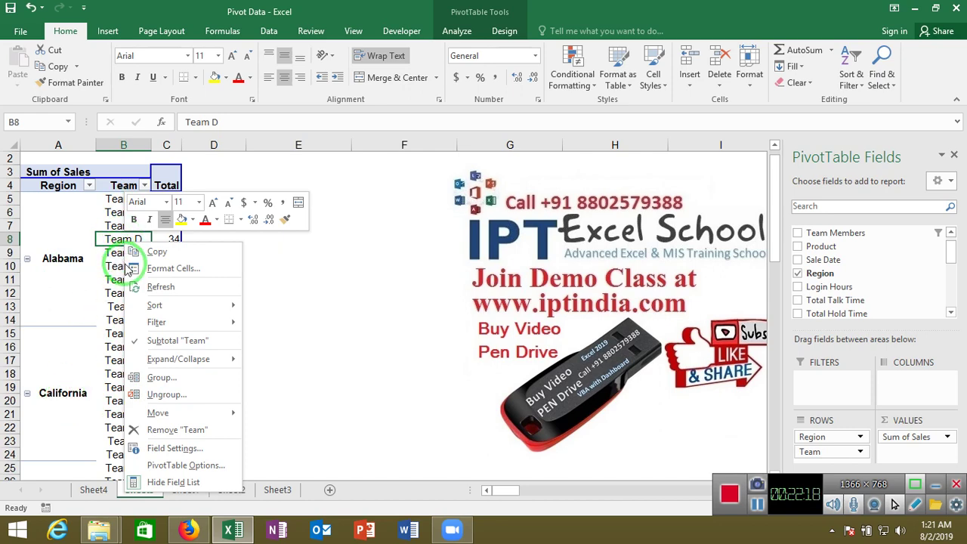
key("Escape")
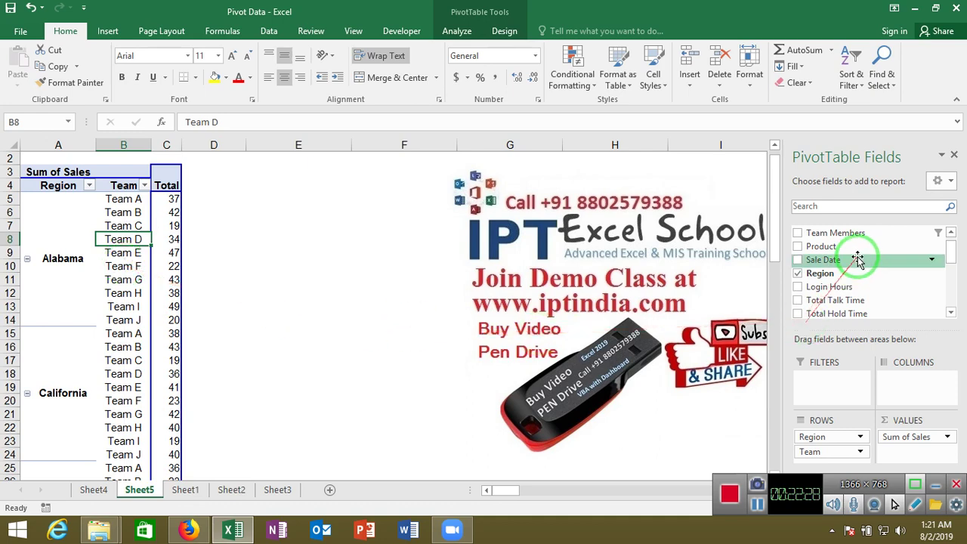
left_click_drag(858, 232, 906, 382)
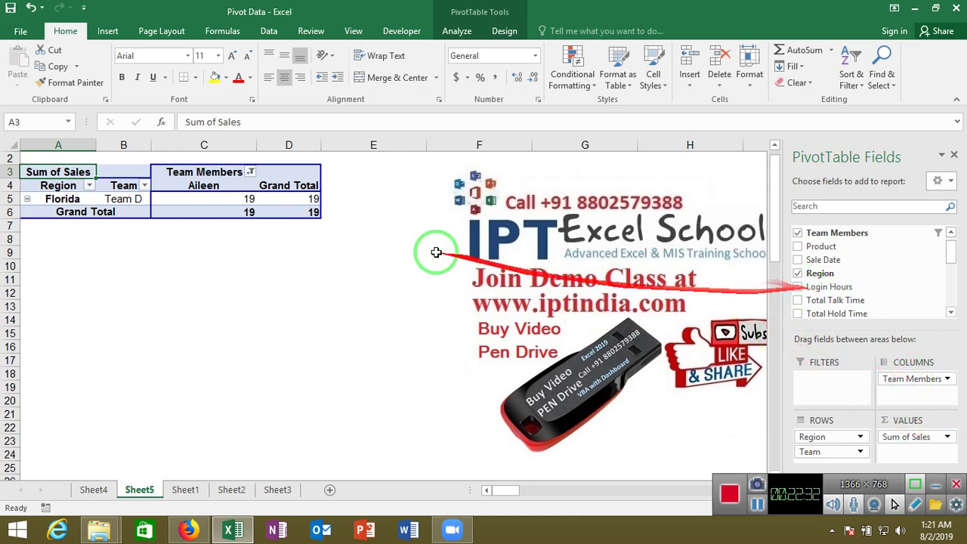
- Clear the Aileen filter on Team Members, check April's sort options, then remove Team Members
left_click(250, 171)
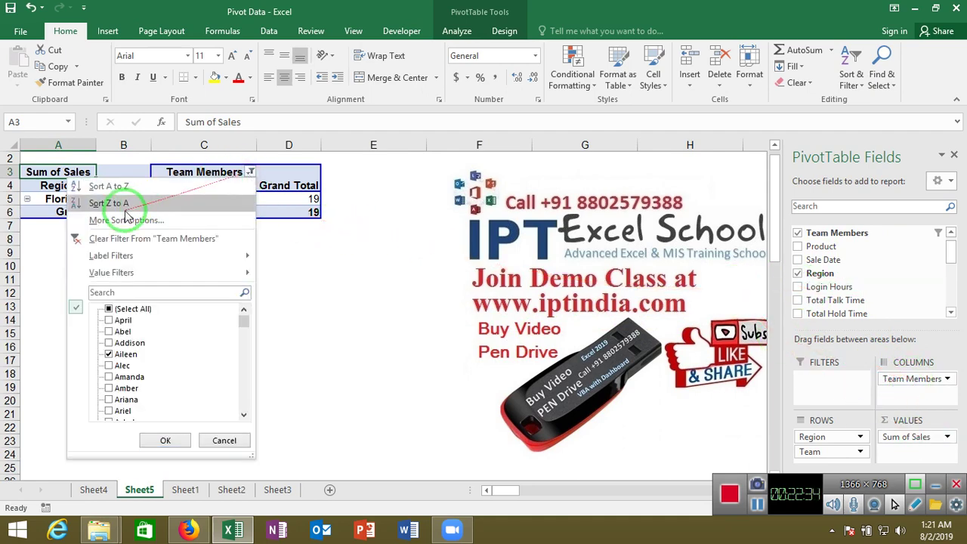
left_click(125, 238)
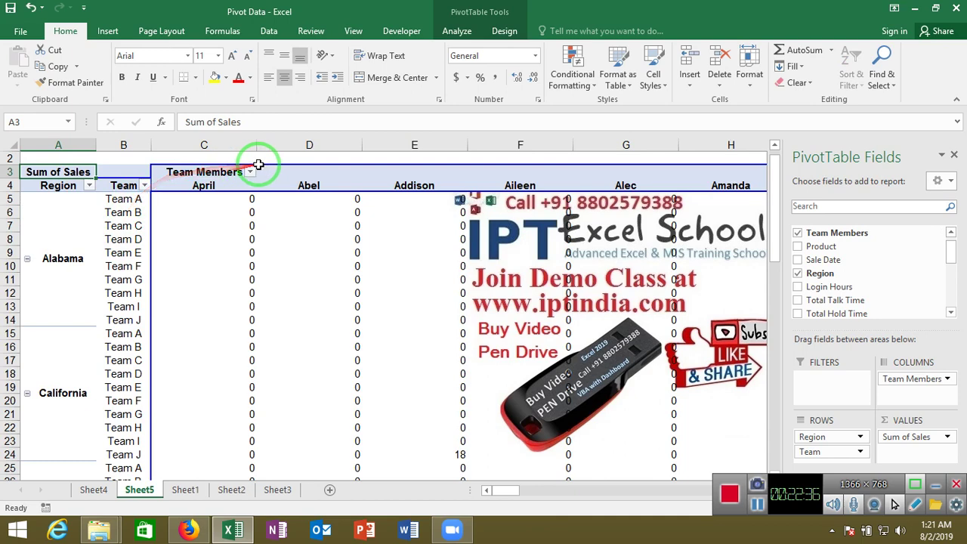
left_click(217, 190)
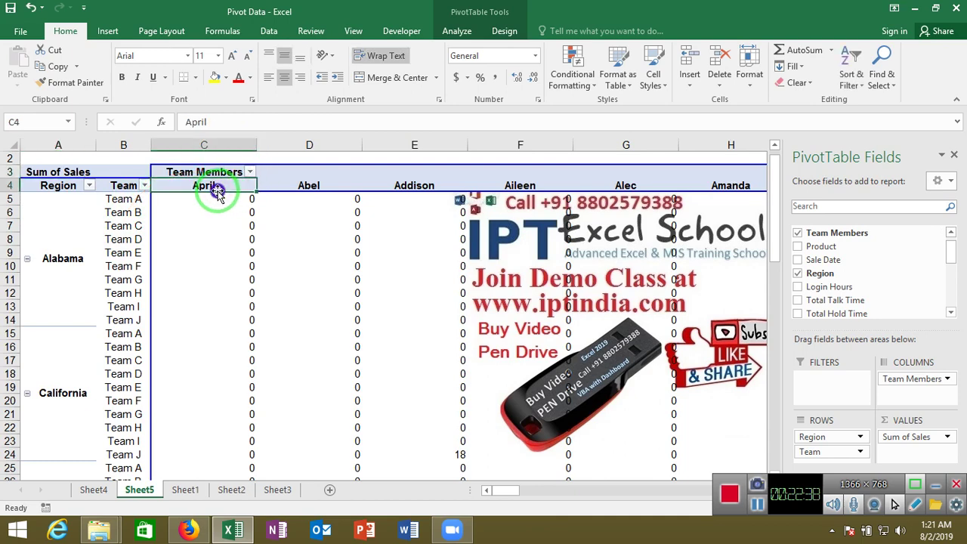
right_click(217, 190)
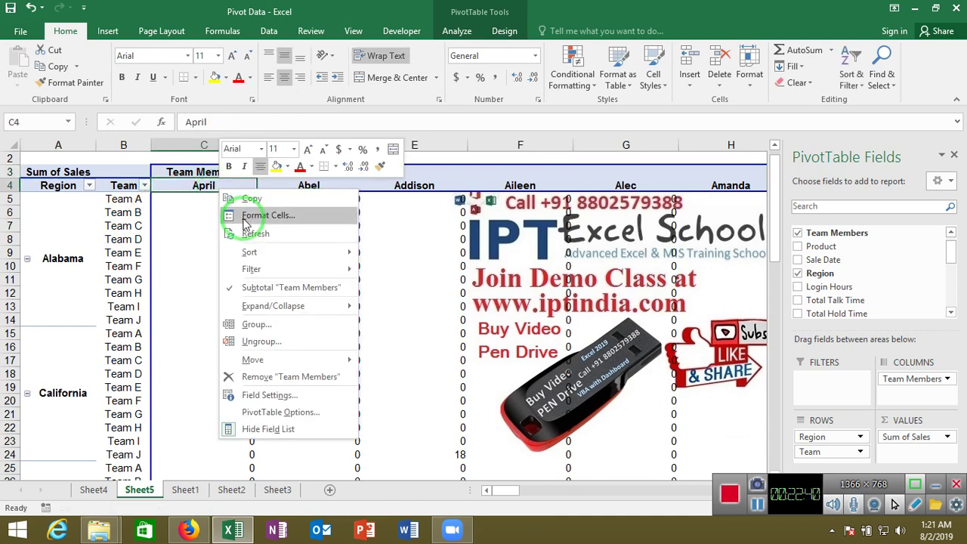
mouse_move(272, 256)
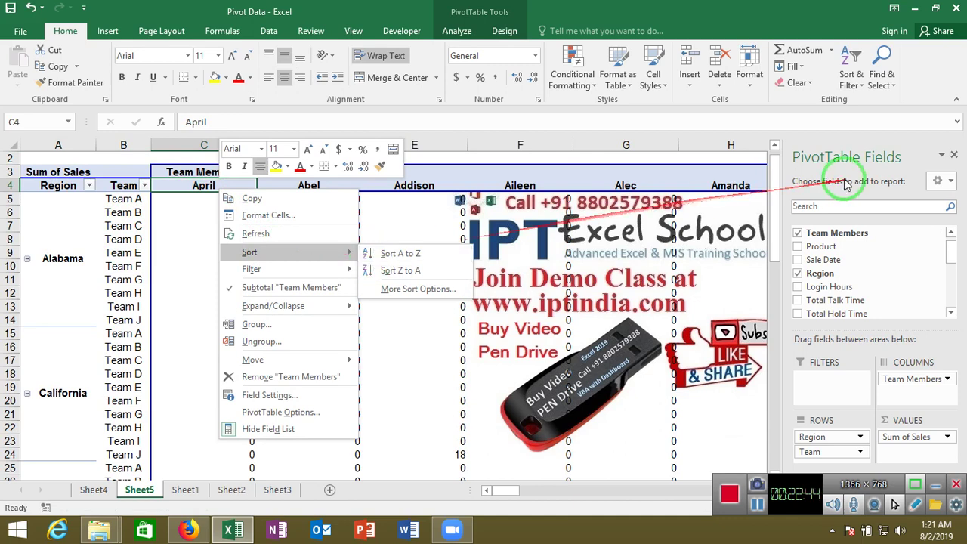
left_click(800, 234)
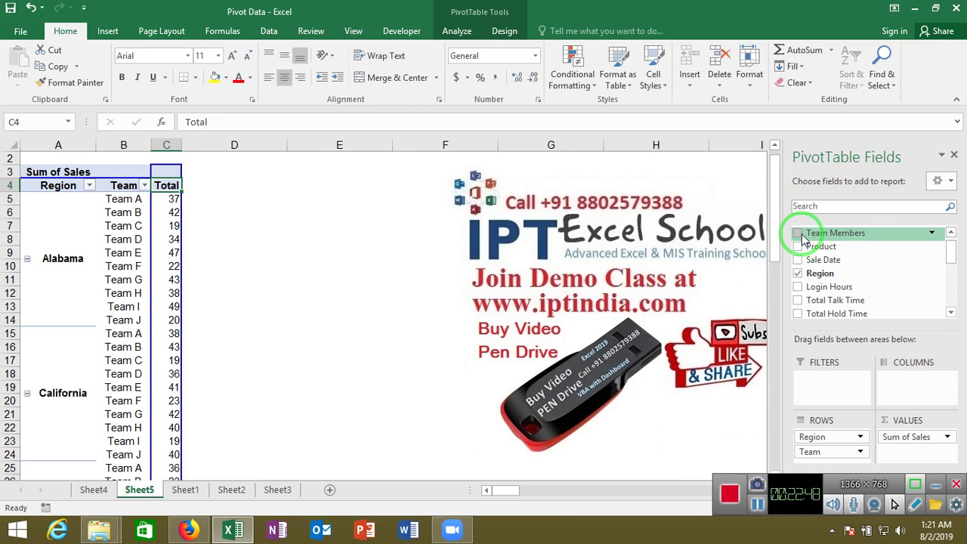
left_click(133, 201)
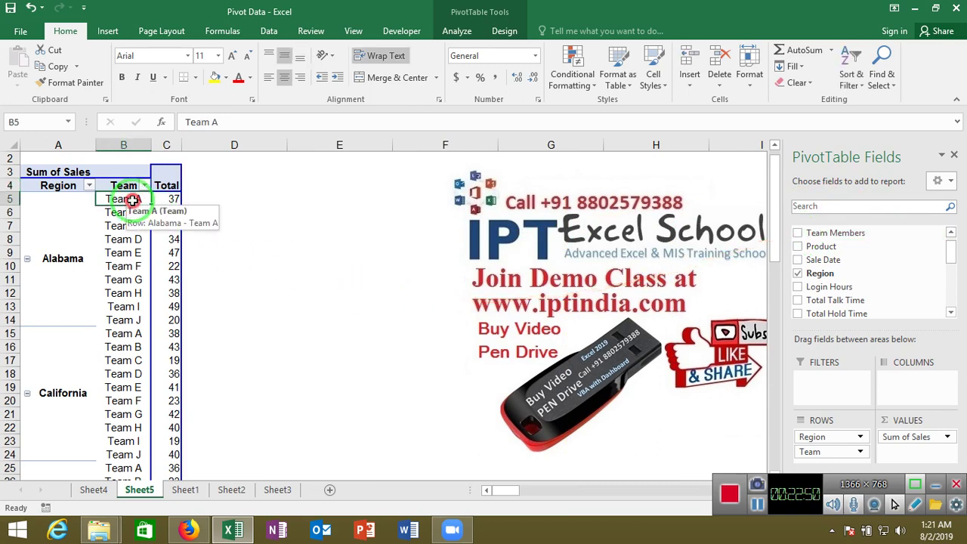
- Move Team A to the end of the team list, after Team J
right_click(133, 201)
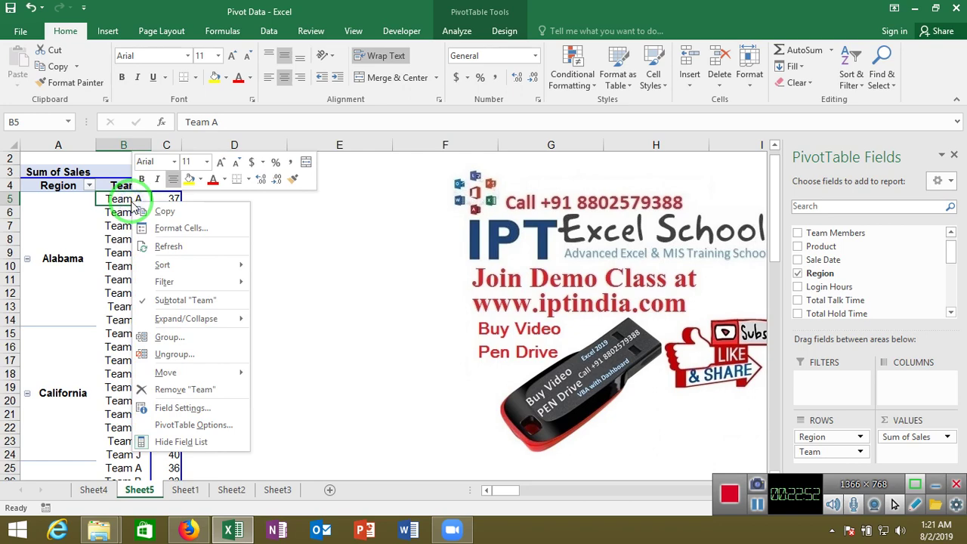
left_click(190, 374)
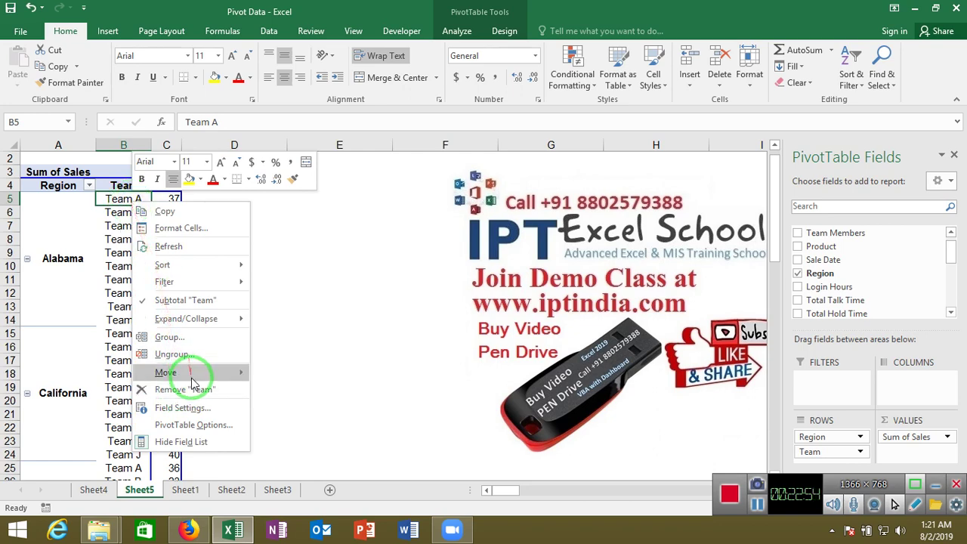
left_click(342, 452)
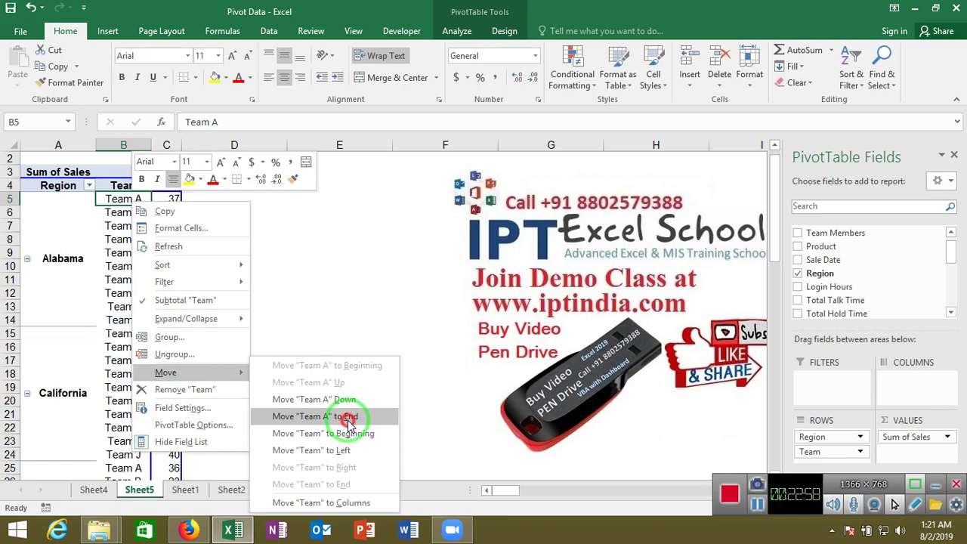
left_click(348, 421)
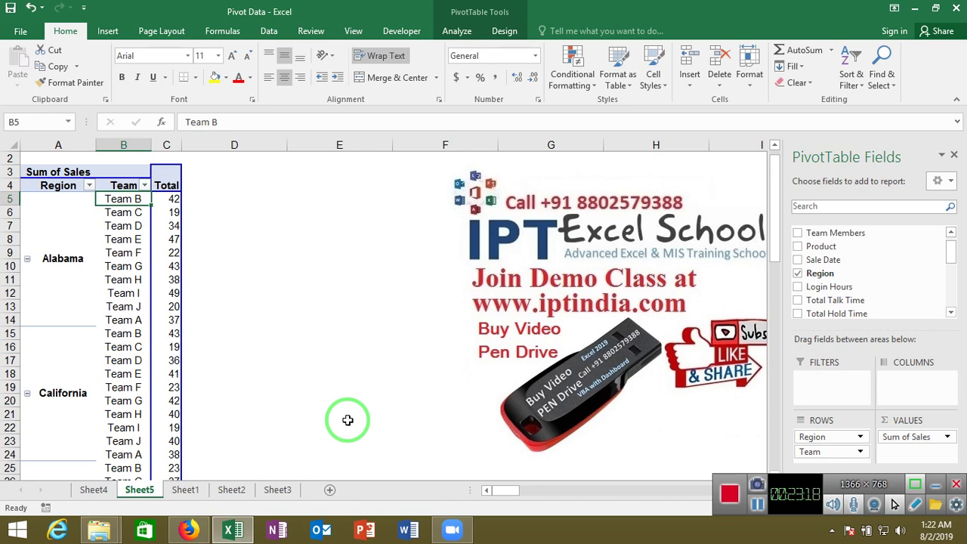
- Check the Team H item's context menu and close it without changes
key("Down")
key("Down")
key("Down")
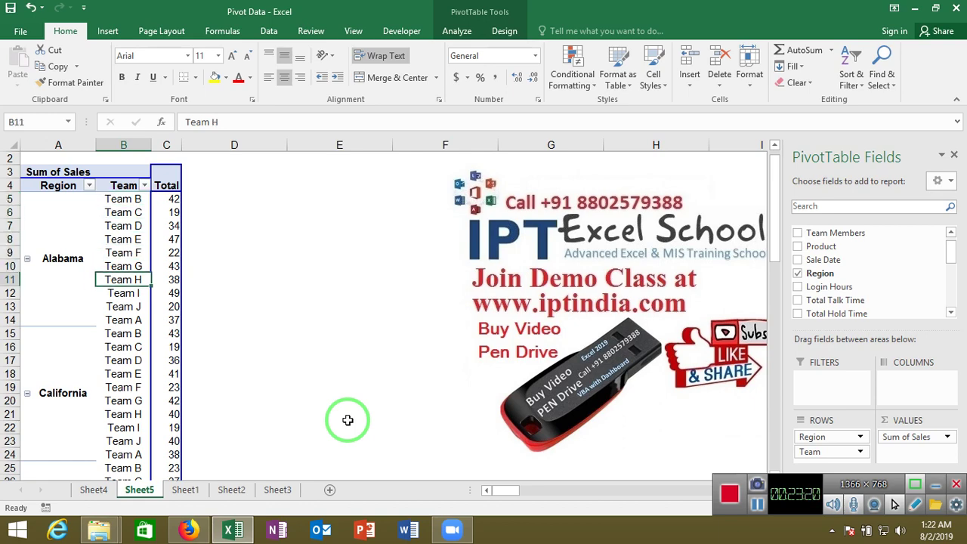
right_click(134, 279)
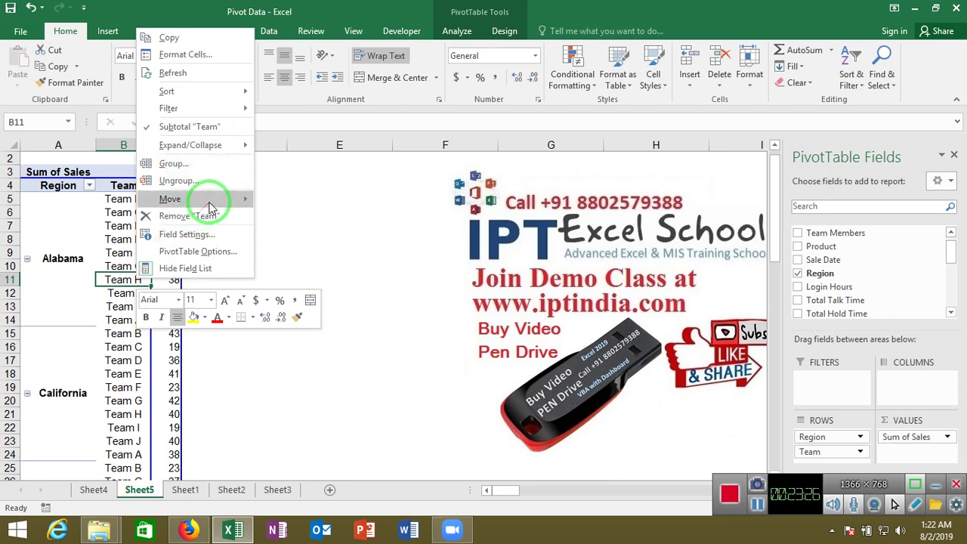
mouse_move(208, 199)
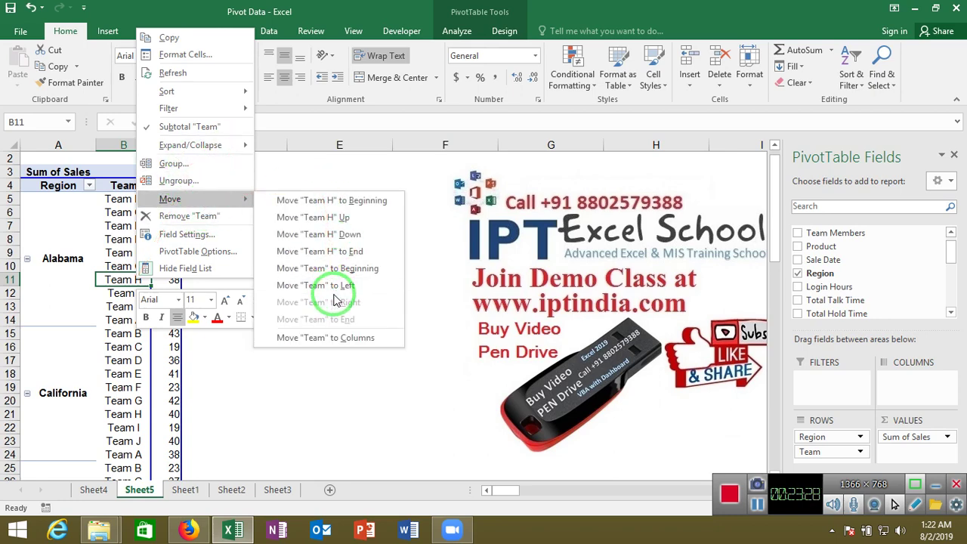
left_click(168, 377)
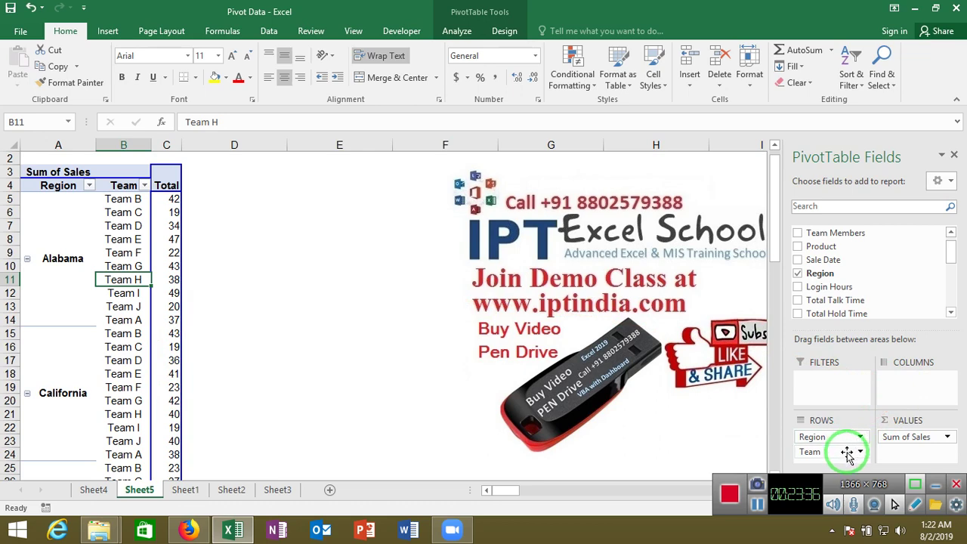
- Remove Team and Region from the rows, then put Team back as the only row field
left_click_drag(848, 452, 865, 262)
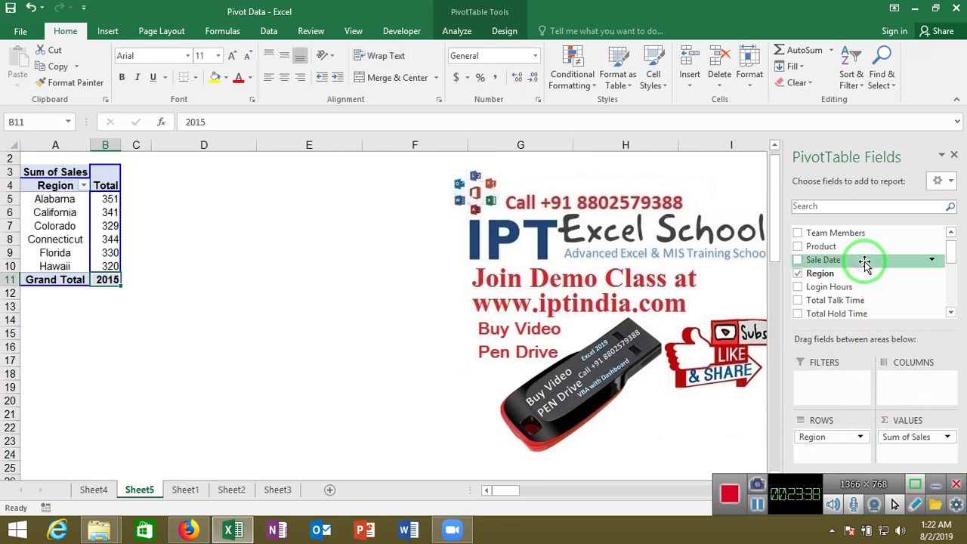
left_click_drag(847, 437, 890, 258)
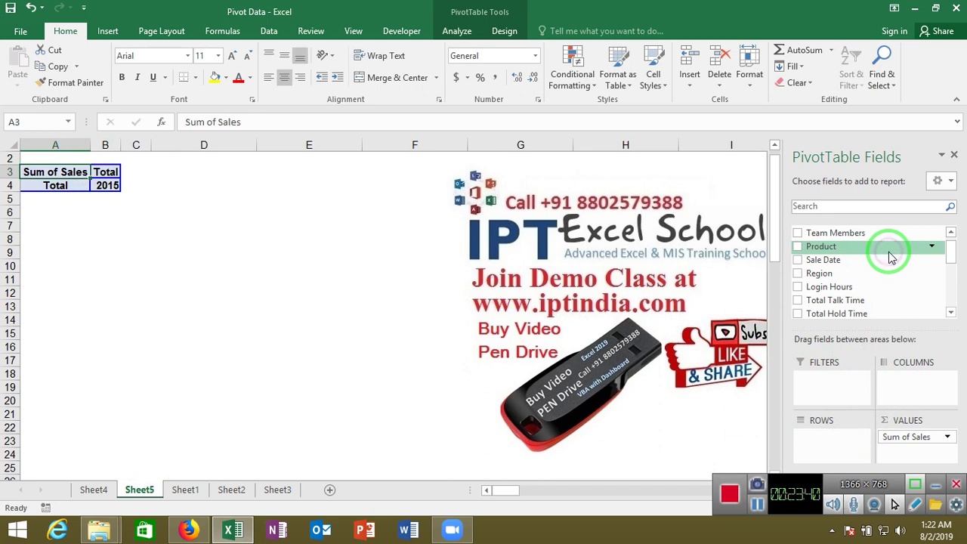
left_click(950, 232)
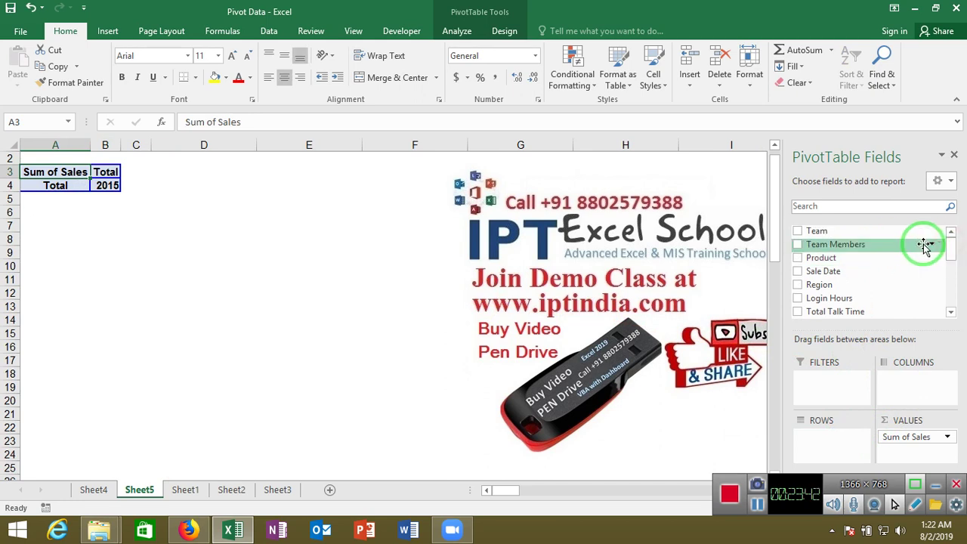
left_click_drag(922, 231, 841, 458)
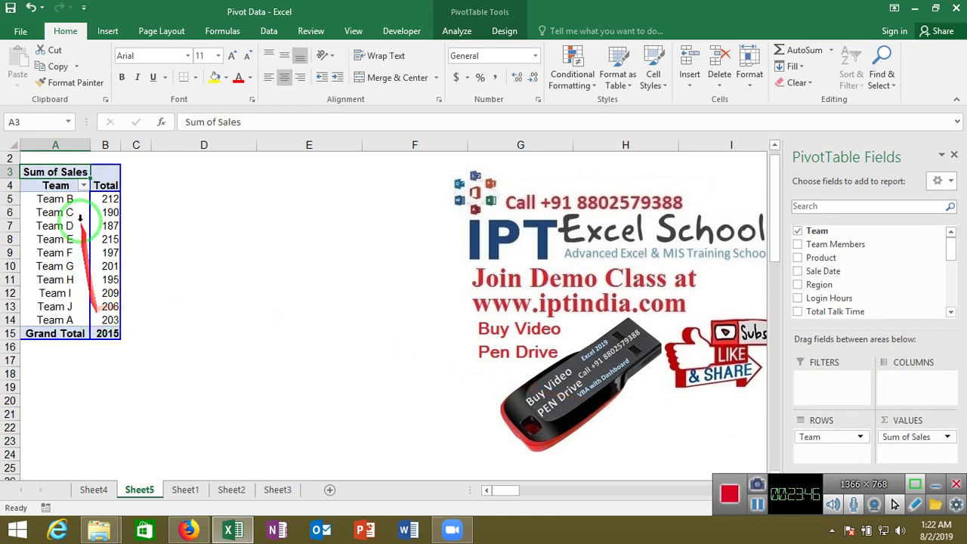
- Group Team B and Team A together into Group1
left_click(66, 199)
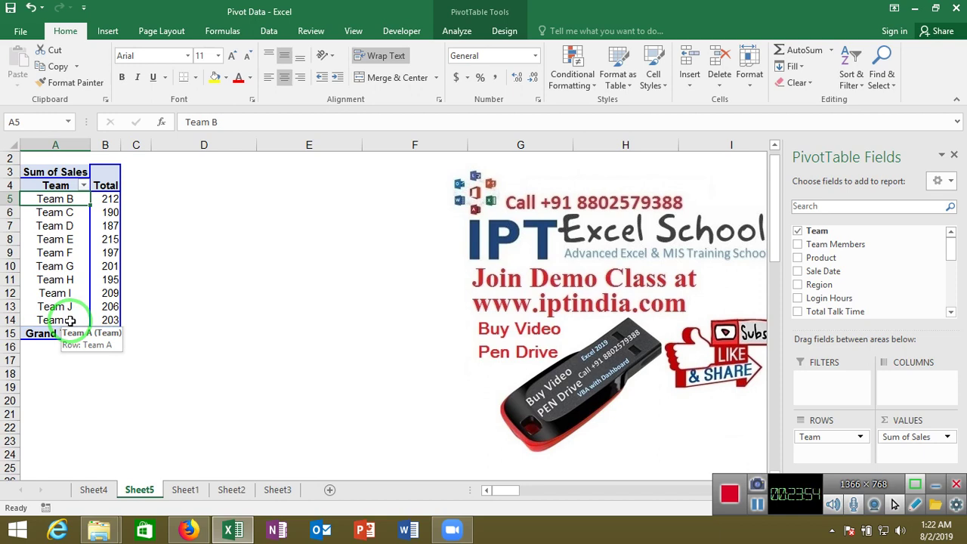
left_click(70, 320)
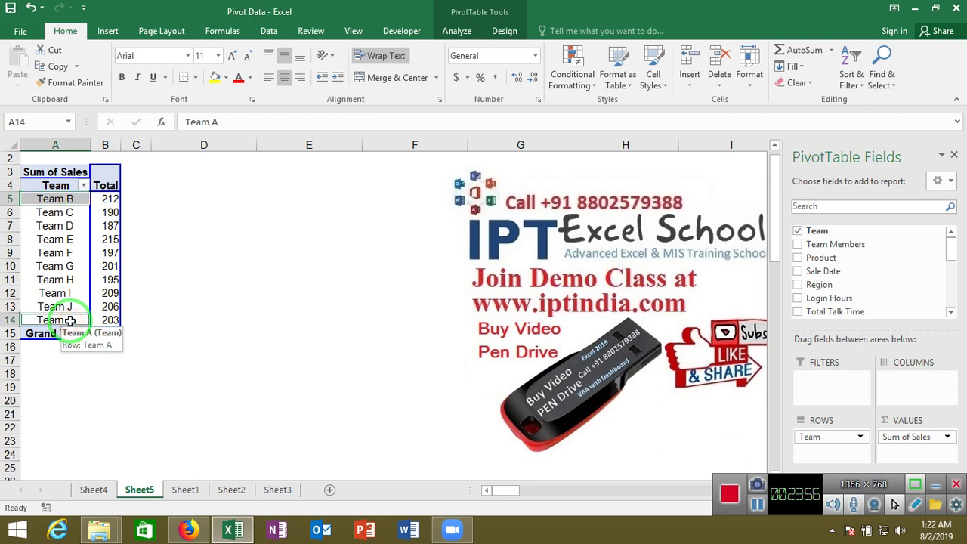
right_click(69, 321)
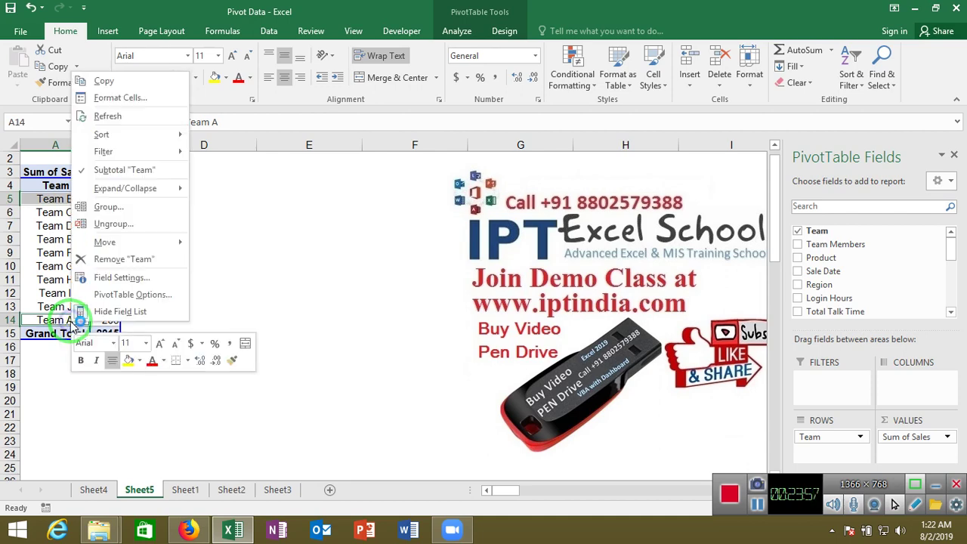
left_click(117, 211)
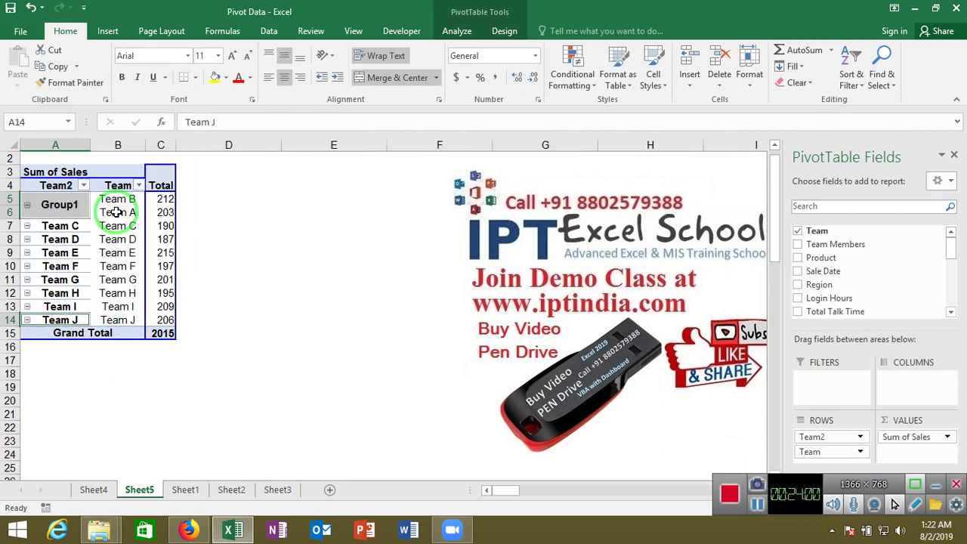
- Type 'Join Team' over the Group1 label covering Team B and Team A
left_click(72, 225)
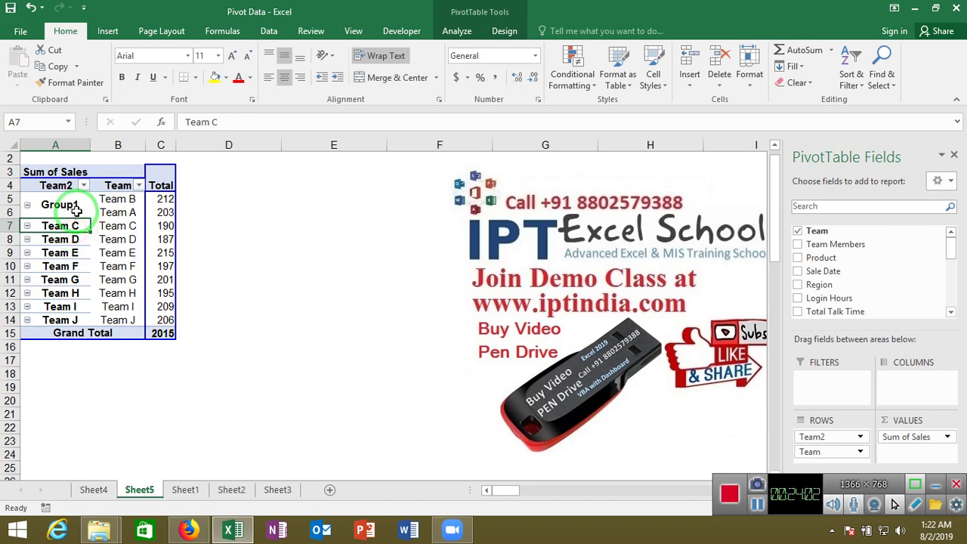
left_click(76, 212)
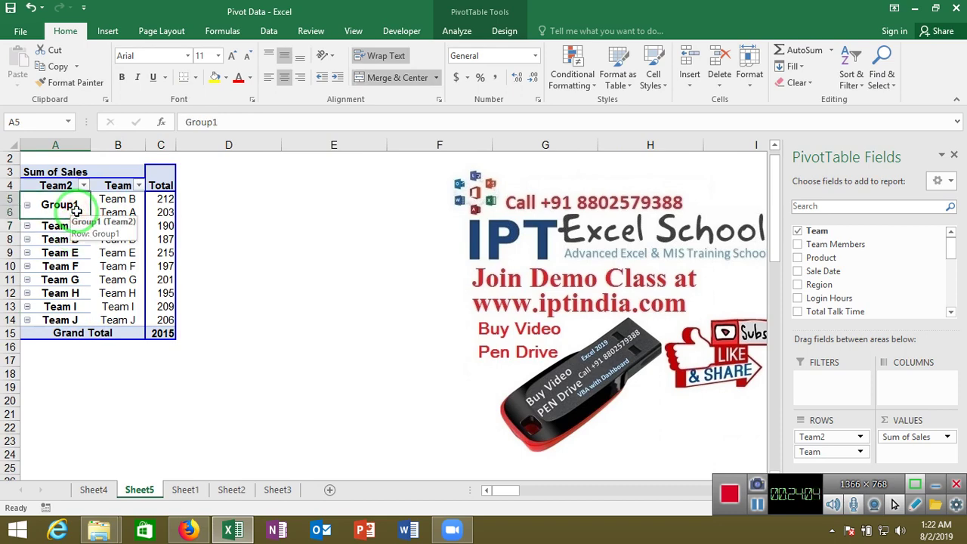
type("Joi")
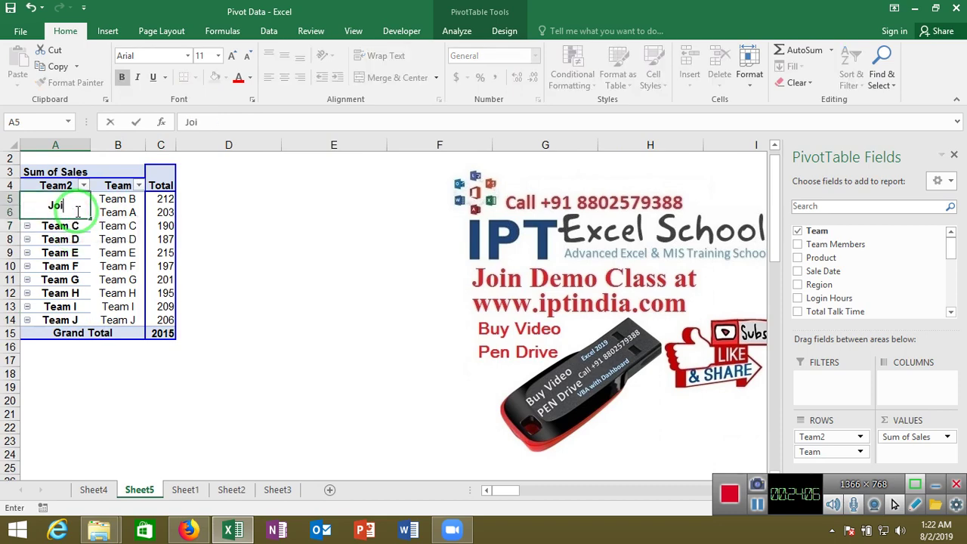
type("n Team")
key("Return")
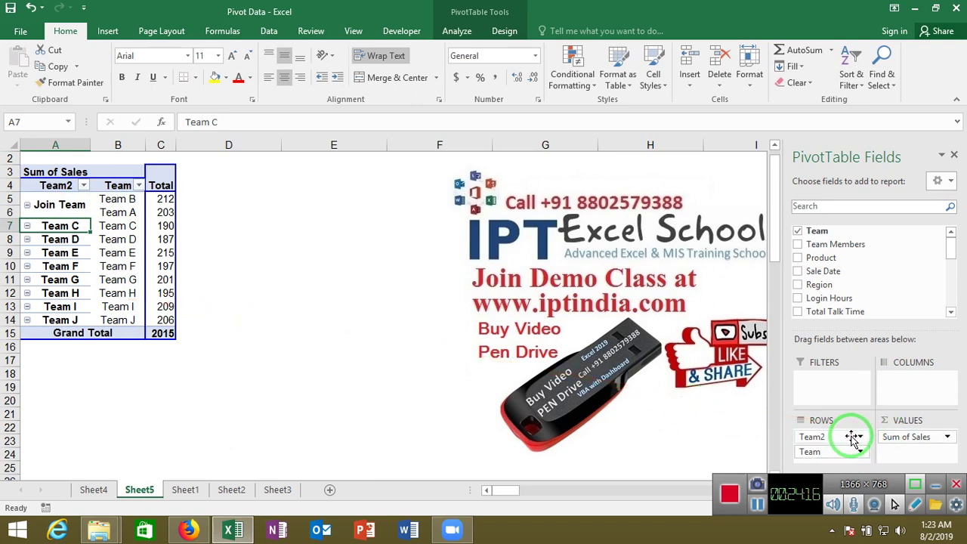
- Remove the original Team field from the pivot rows
left_click_drag(851, 454, 855, 297)
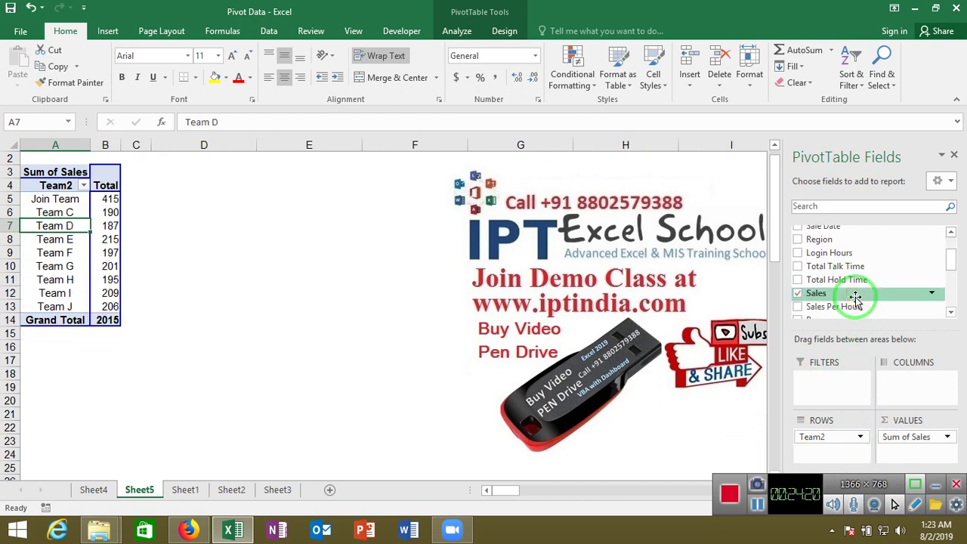
key("Up")
key("Up")
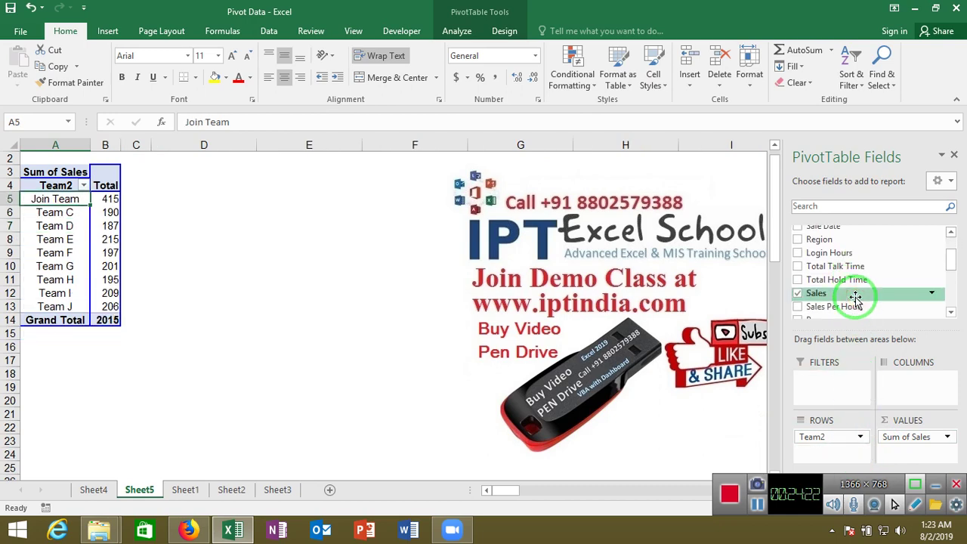
key("Down")
key("Down")
key("Down")
key("Down")
key("Down")
key("Down")
key("Down")
key("Down")
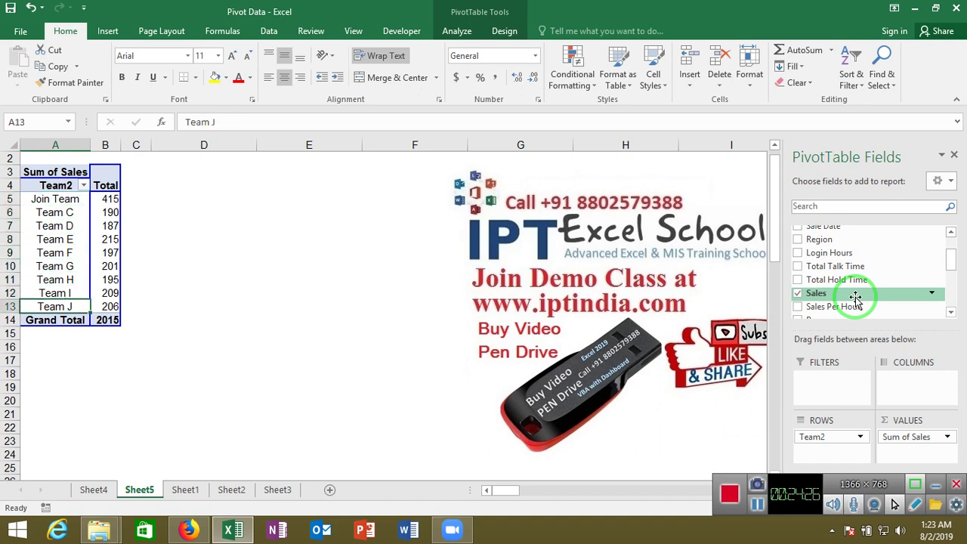
- Replace Team2 with Calls as the pivot's row field
left_click_drag(839, 437, 883, 312)
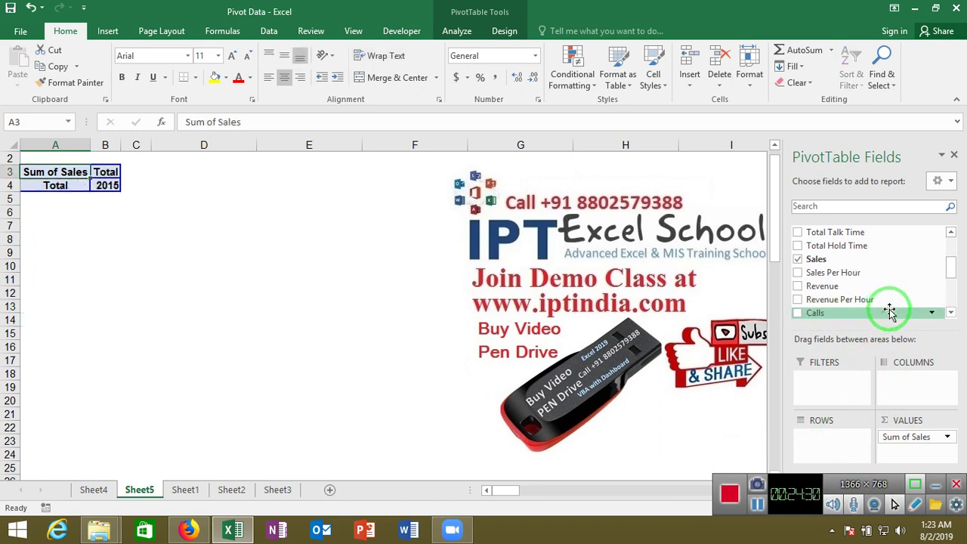
left_click_drag(951, 276, 936, 349)
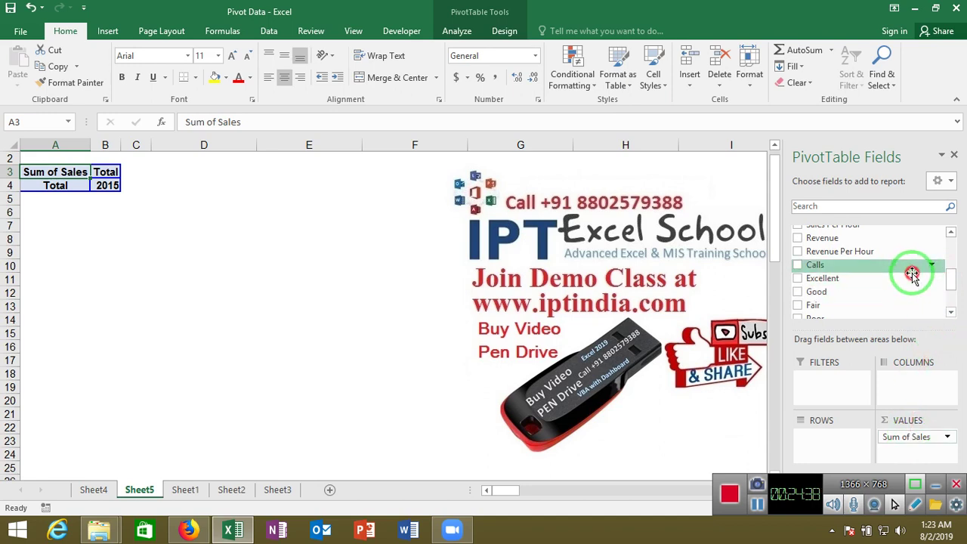
left_click_drag(913, 274, 831, 442)
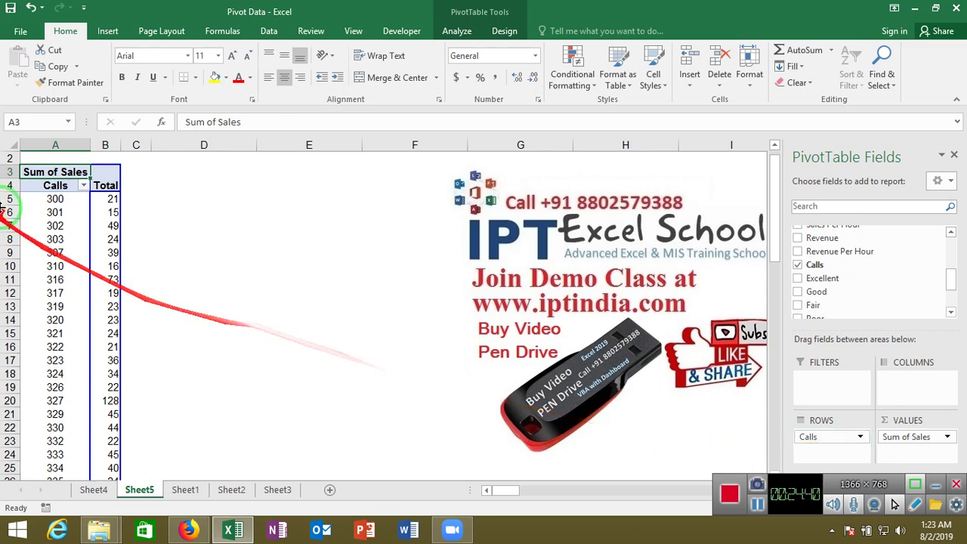
- Select the Calls row labels (301, 302, 303) and bring up their context menu
left_click(55, 212)
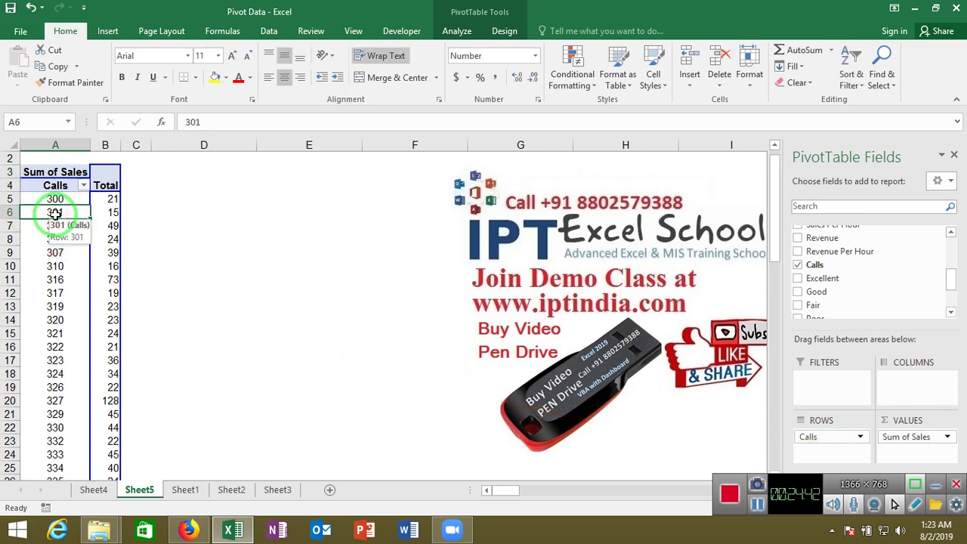
left_click(112, 226)
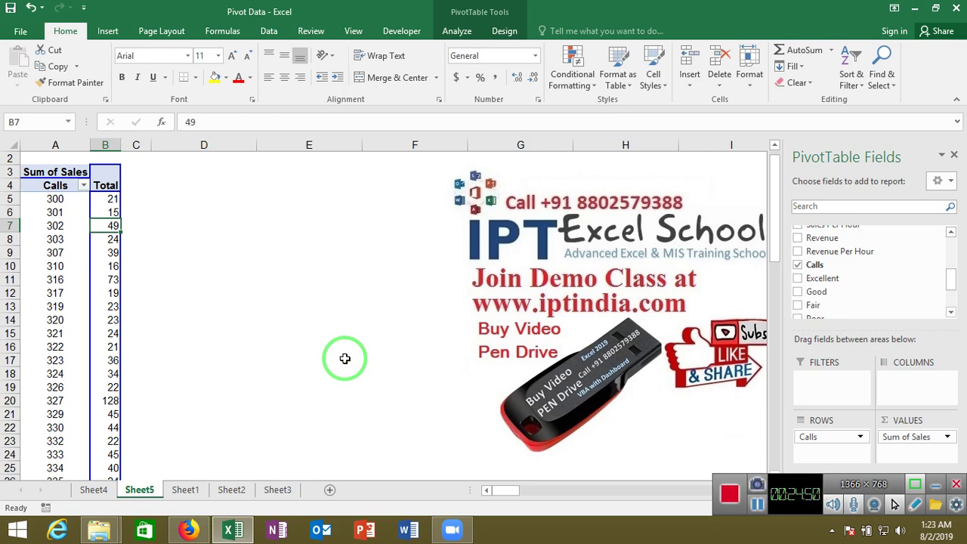
left_click(77, 247)
key("ctrl+space")
left_click(76, 244)
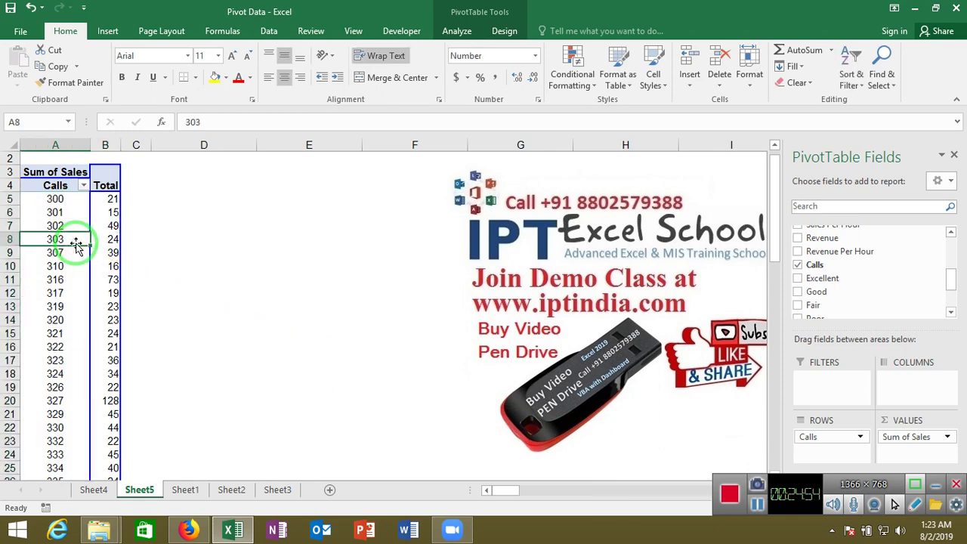
right_click(68, 245)
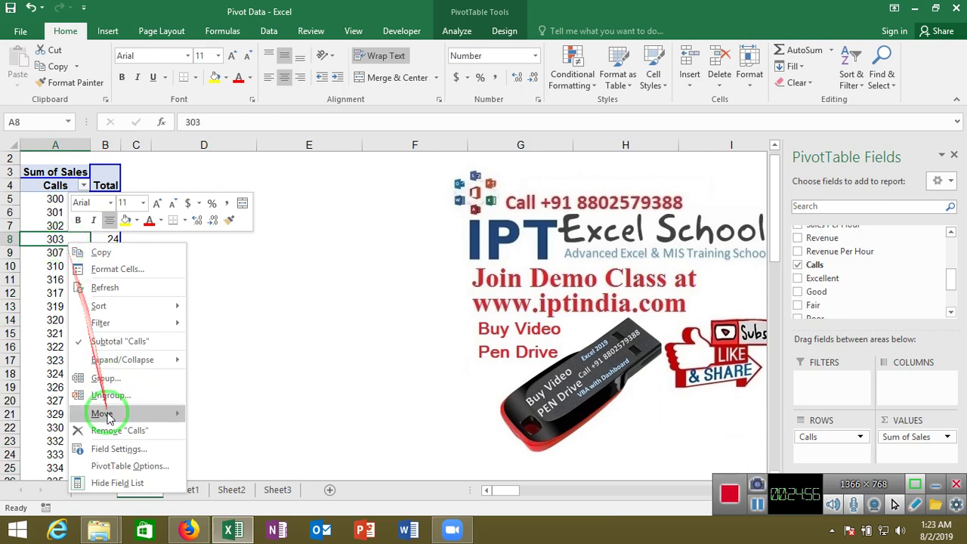
- Group the Calls values starting at 0, ending at 500, by 100
left_click(117, 378)
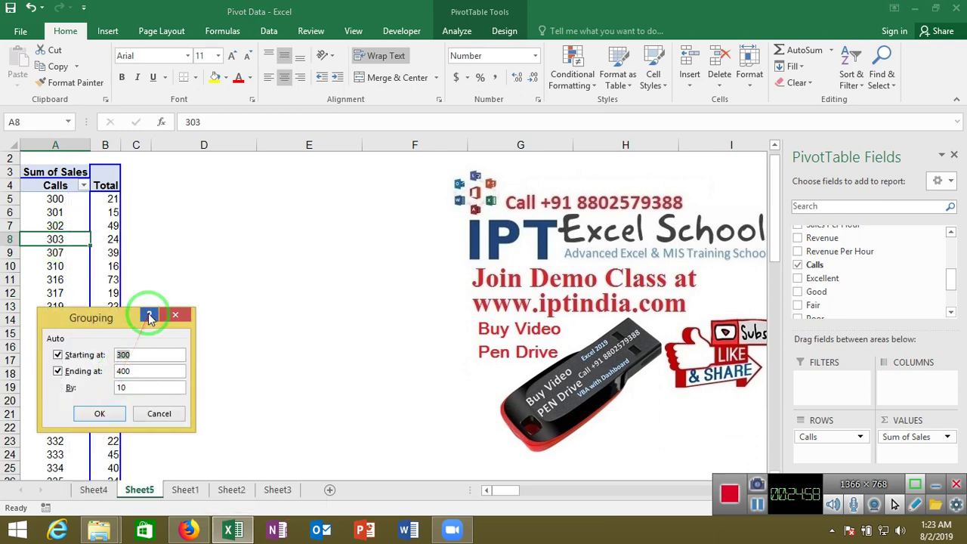
left_click_drag(128, 319, 308, 294)
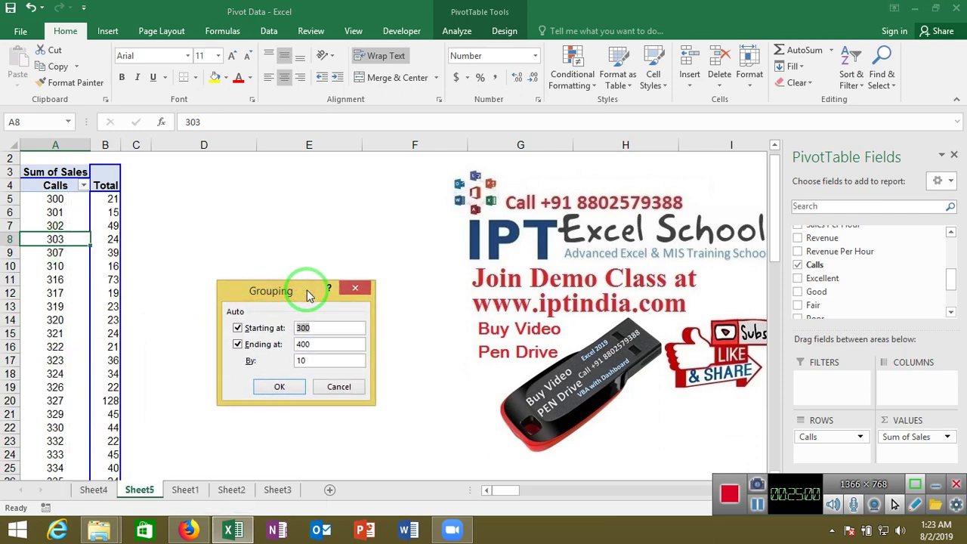
left_click_drag(309, 344, 288, 346)
type("500")
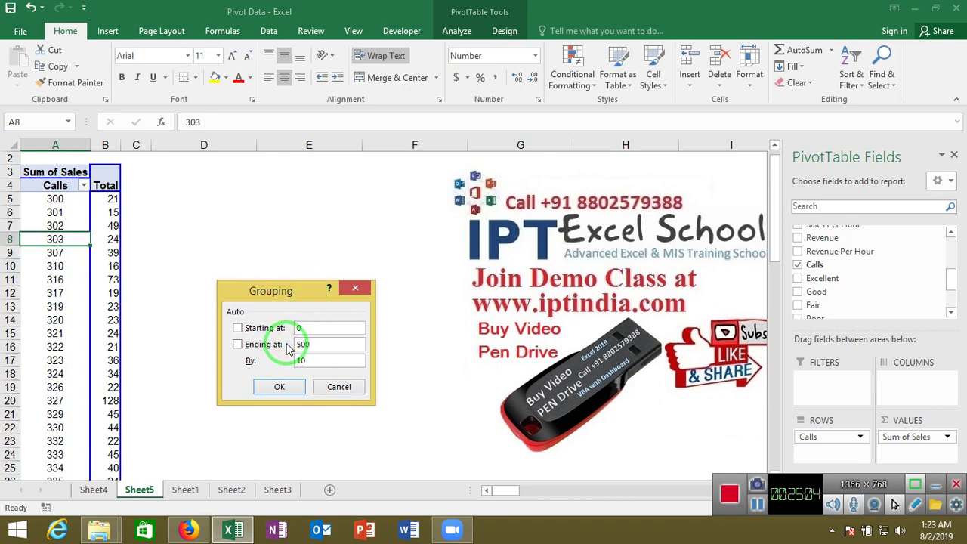
left_click(310, 361)
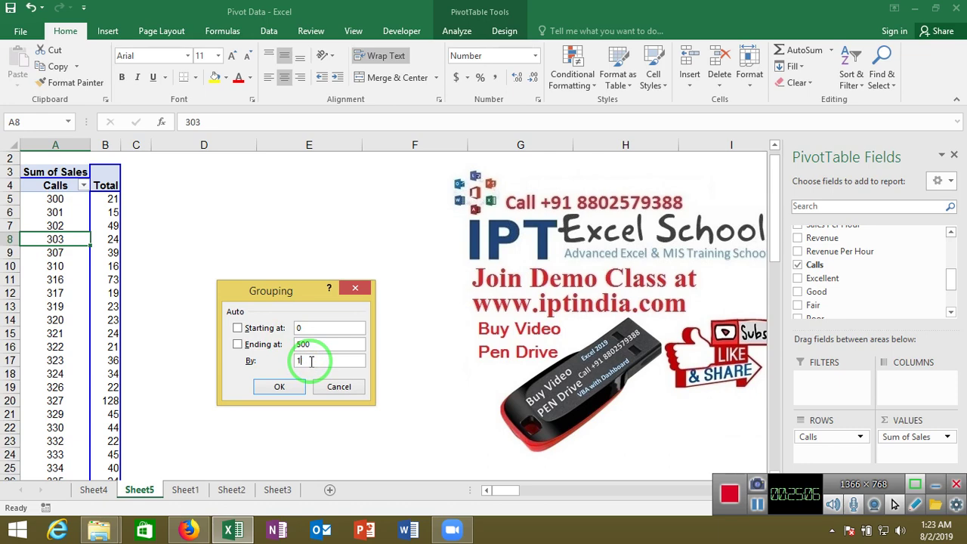
type("00")
left_click(292, 383)
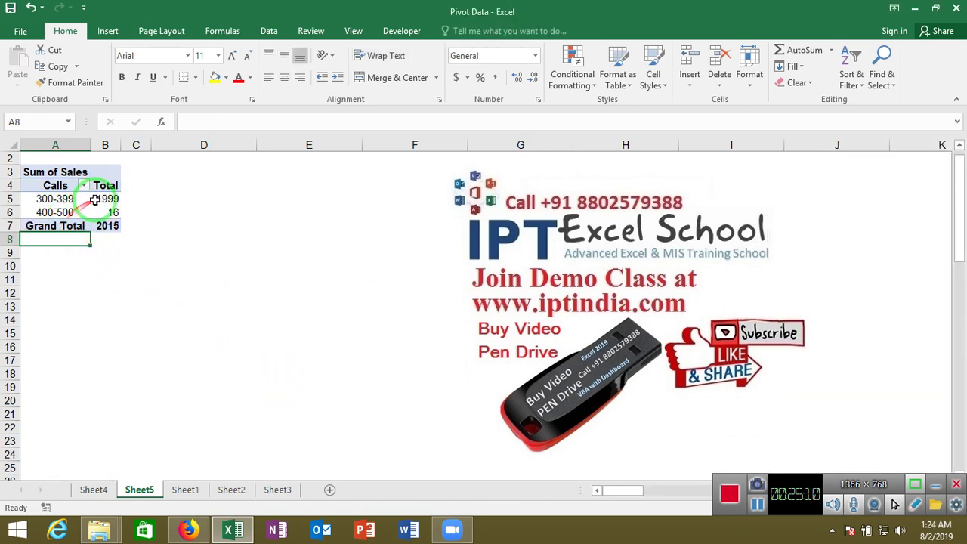
left_click(102, 200)
left_click_drag(57, 199, 62, 211)
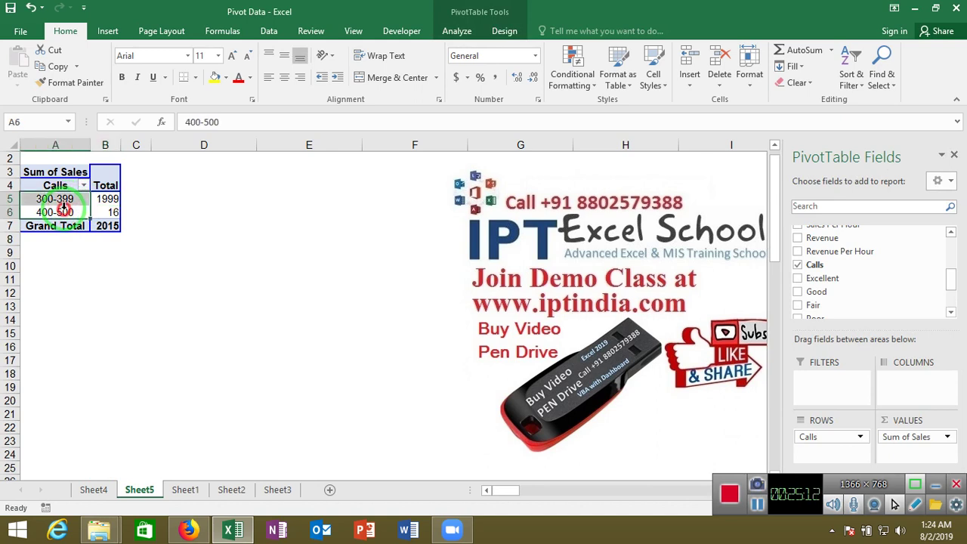
left_click(64, 212)
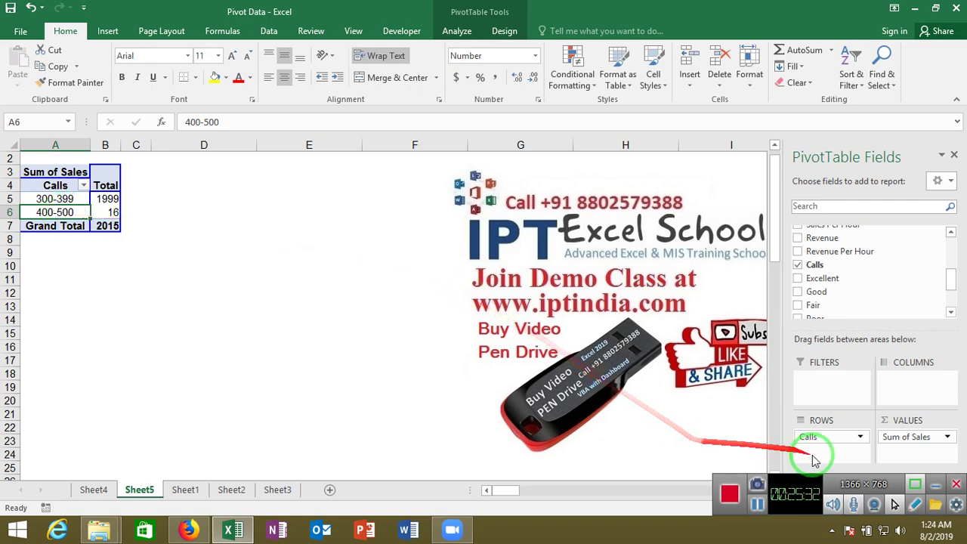
left_click_drag(820, 448, 879, 309)
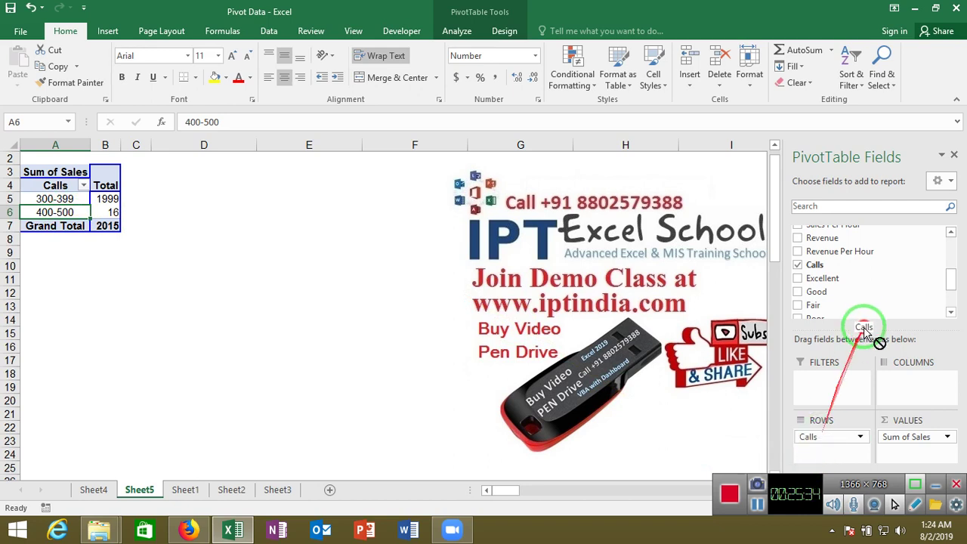
- Put Sale Date in the rows, totalling 2015, then view the raw data on Sheet1
left_click_drag(951, 291, 945, 255)
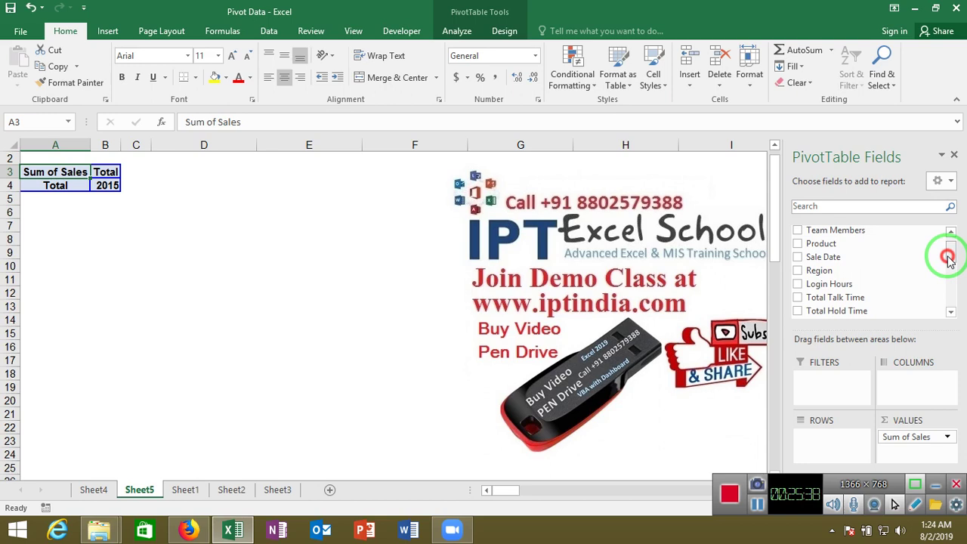
left_click_drag(853, 256, 833, 442)
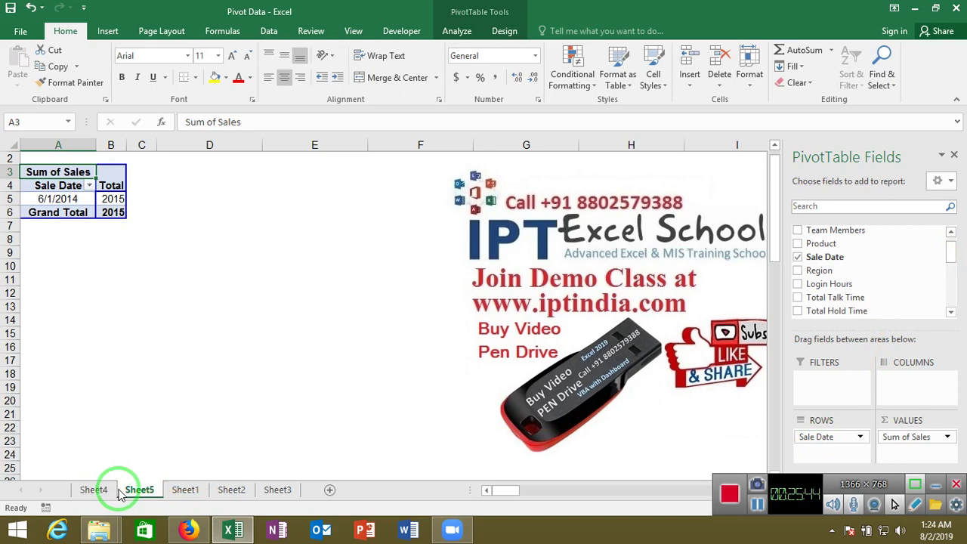
left_click(108, 493)
left_click(138, 490)
left_click(185, 489)
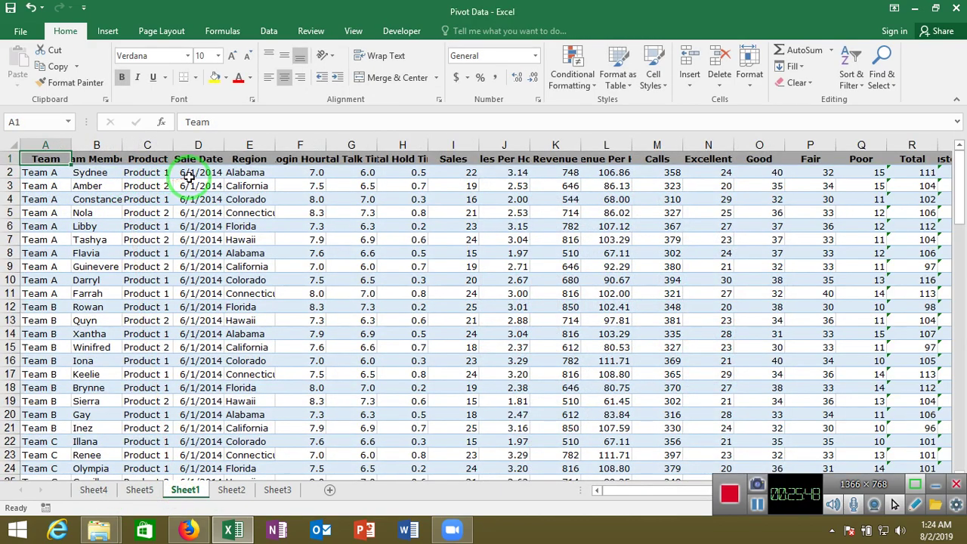
- Fill Sheet1's Sale Date column with consecutive daily dates from 1/1/2019, then return to Sheet5
left_click(190, 178)
type("1/1/2019")
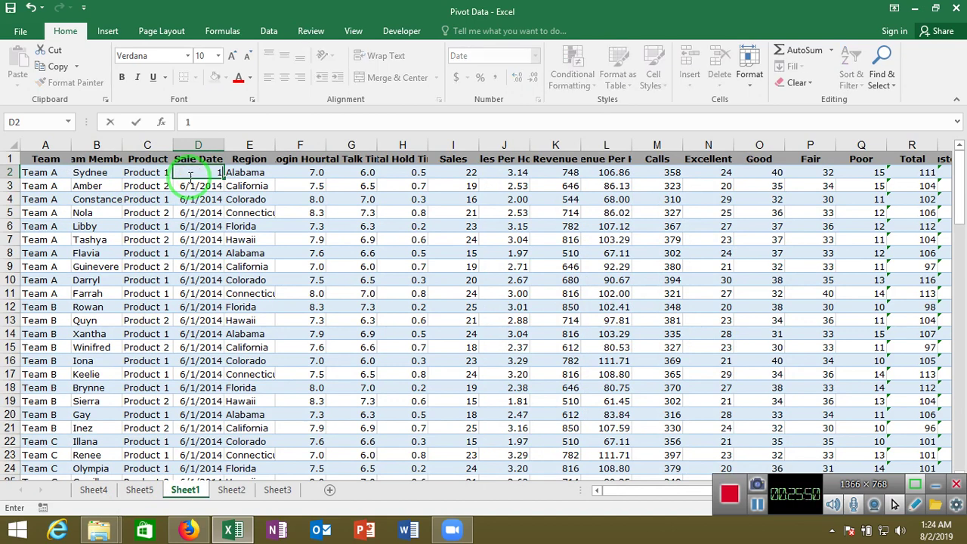
key("Return")
left_click(195, 174)
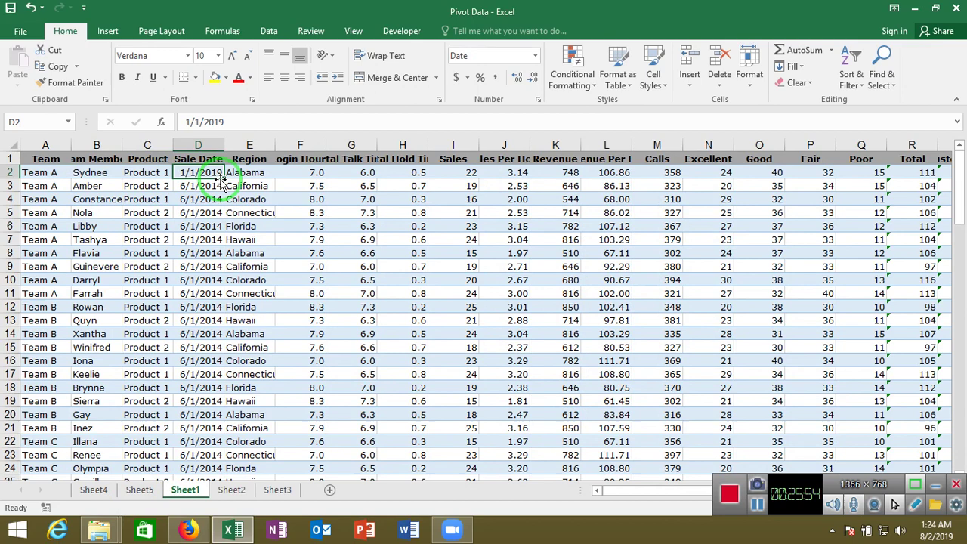
double_click(223, 179)
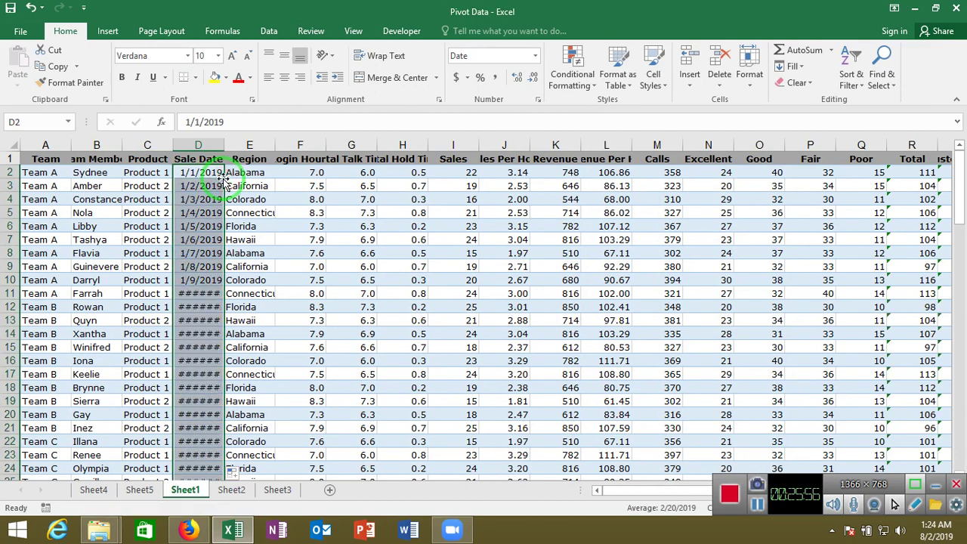
left_click(139, 490)
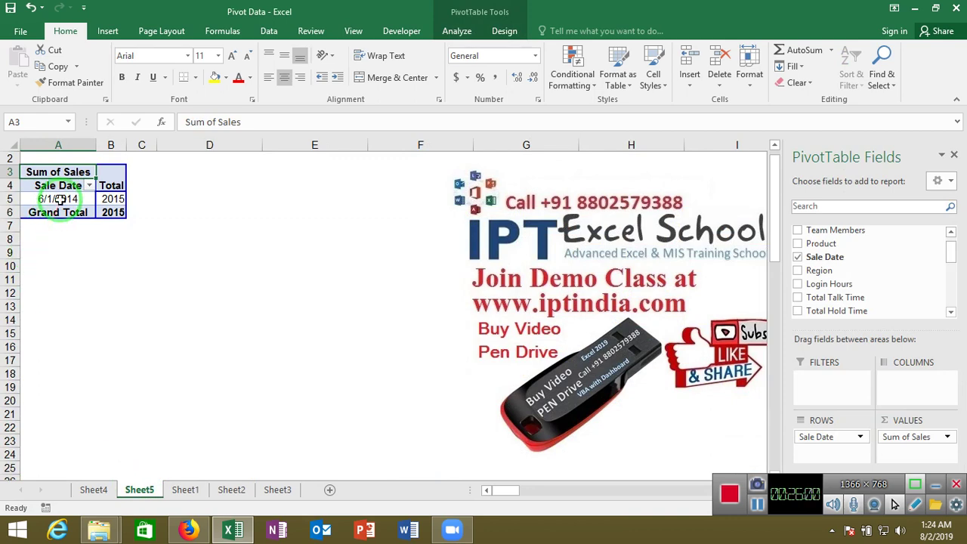
- Refresh the pivot table so it picks up the new 2019 Sale Dates
left_click(57, 199)
right_click(56, 199)
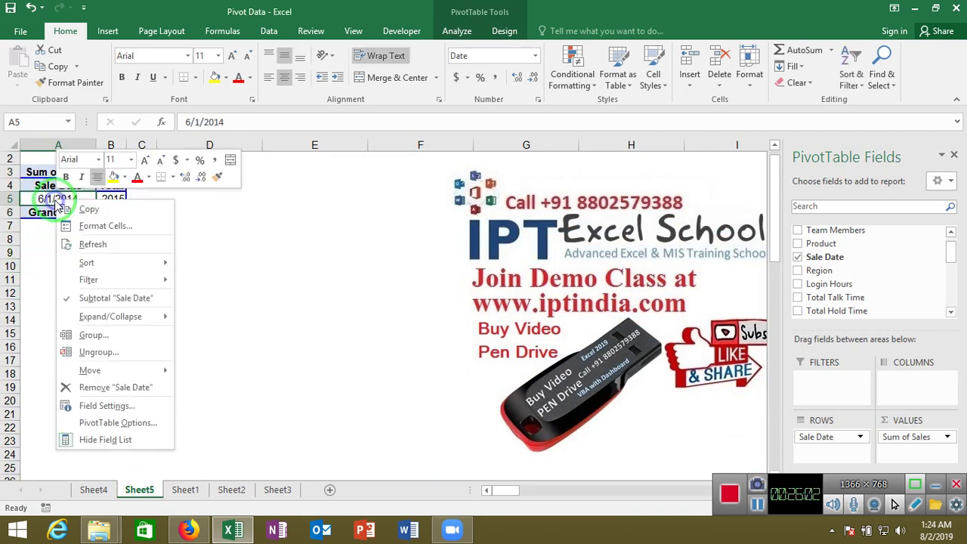
left_click(103, 251)
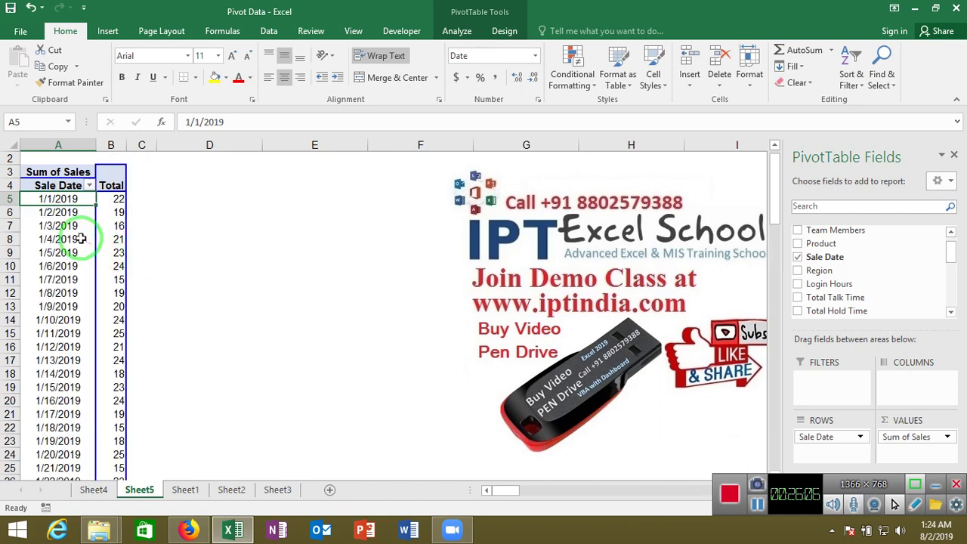
- Browse the daily date rows and select all the Sale Date items
left_click(80, 239)
key("Down")
key("Down")
key("Down")
key("Down")
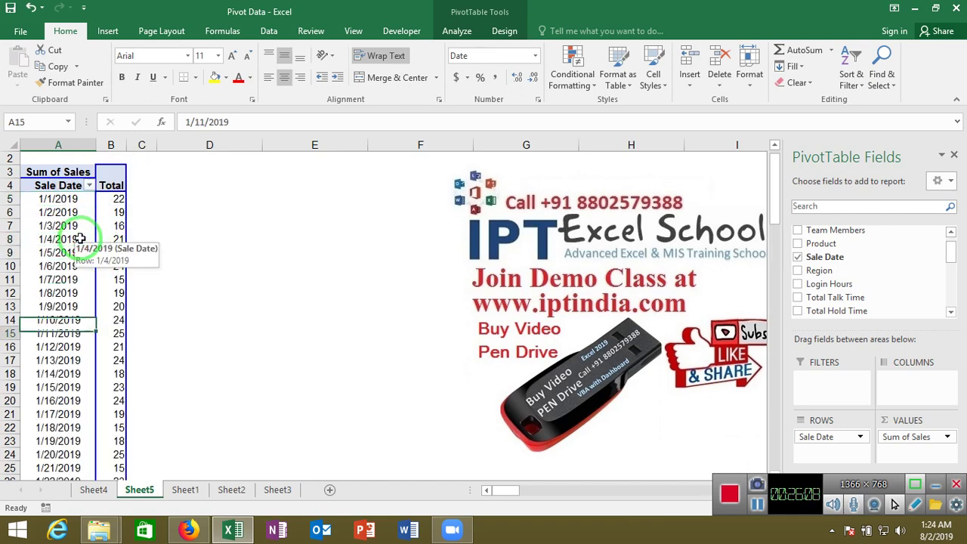
key("Down")
key("Down")
key("Down")
key("Down")
key("Down")
key("Down")
key("Down")
key("Down")
key("Down")
key("Down")
key("Down")
key("Down")
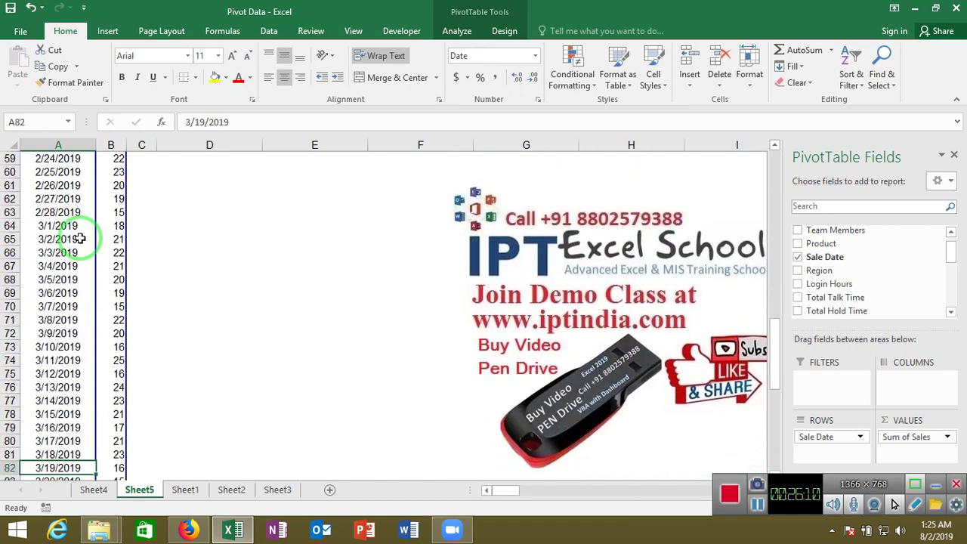
key("Down")
key("Down")
key("Down")
key("Up")
key("Up")
key("Up")
key("Up")
key("Up")
key("Up")
key("Up")
key("Up")
key("Up")
key("Up")
key("Up")
key("Up")
key("Up")
key("Up")
key("Up")
key("Up")
key("Up")
key("Up")
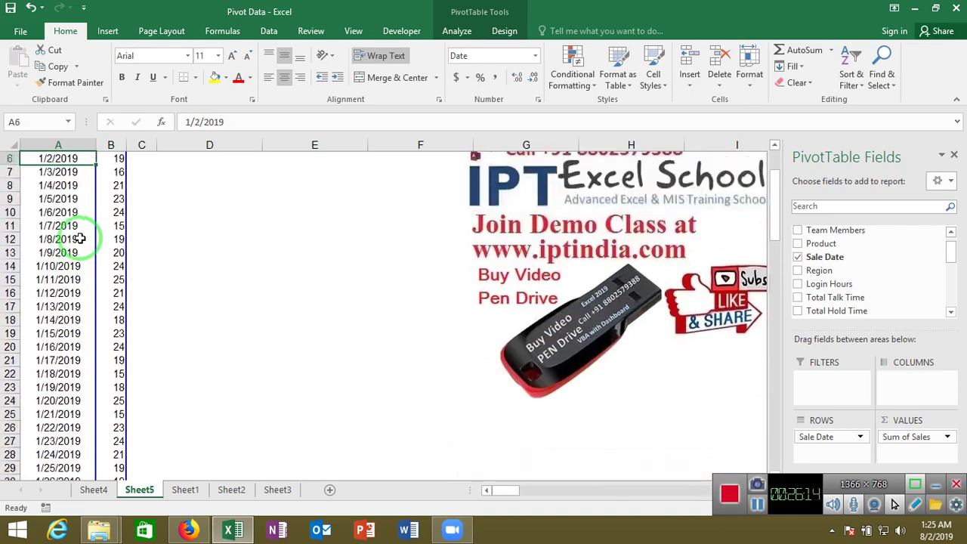
key("Up")
key("Up")
key("Up")
key("Down")
key("Down")
key("Down")
key("Down")
key("Down")
key("Down")
key("Down")
key("ctrl+space")
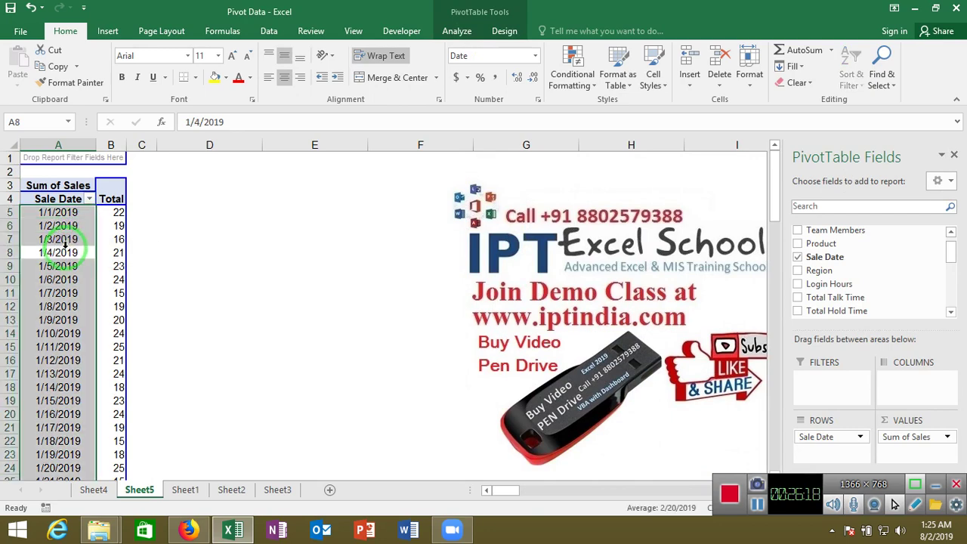
right_click(65, 252)
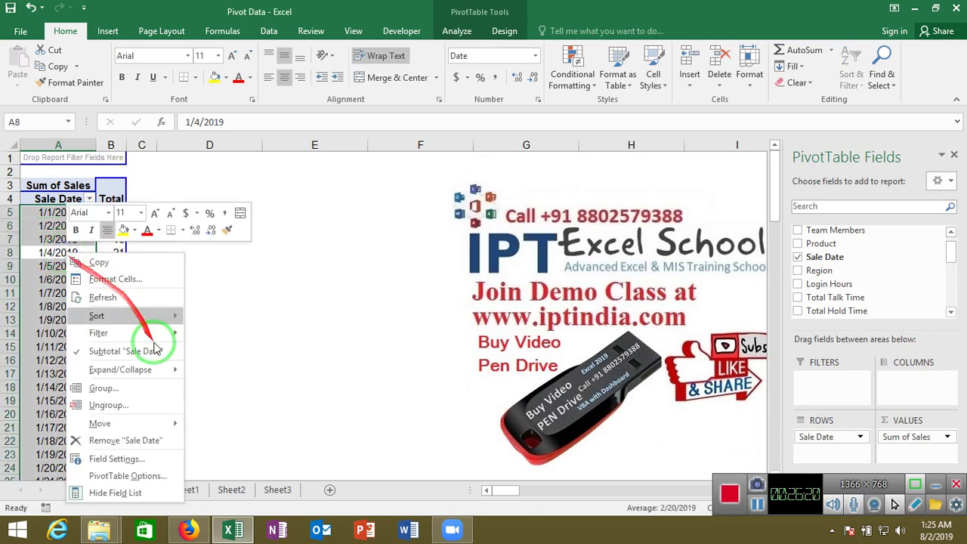
- Group Sale Date by Months, giving Jan 623, Feb 563, Mar 598, Apr 231
left_click(148, 389)
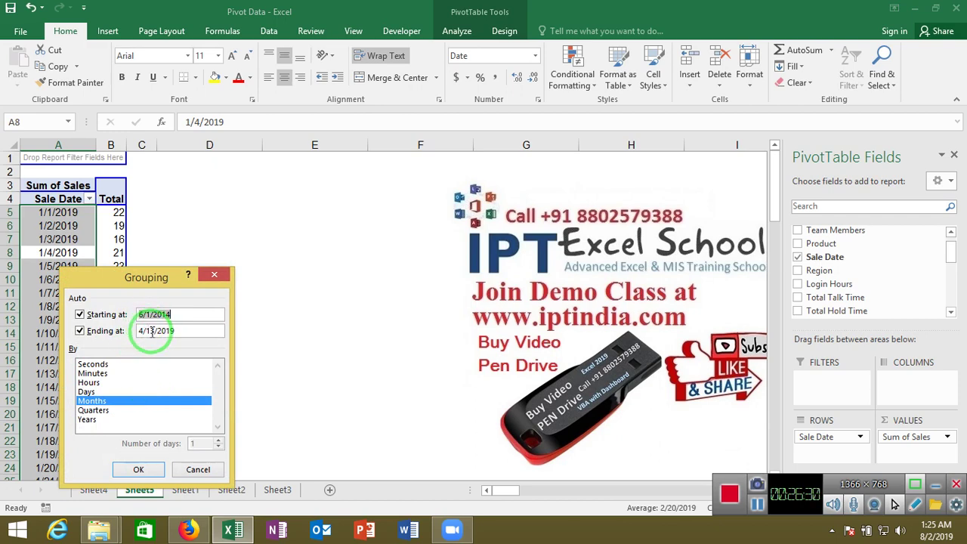
double_click(155, 316)
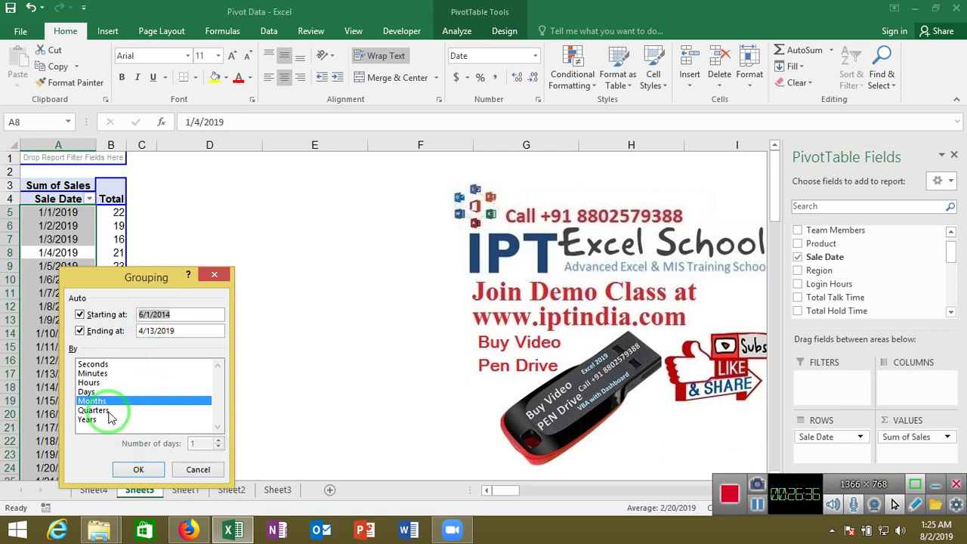
left_click(132, 467)
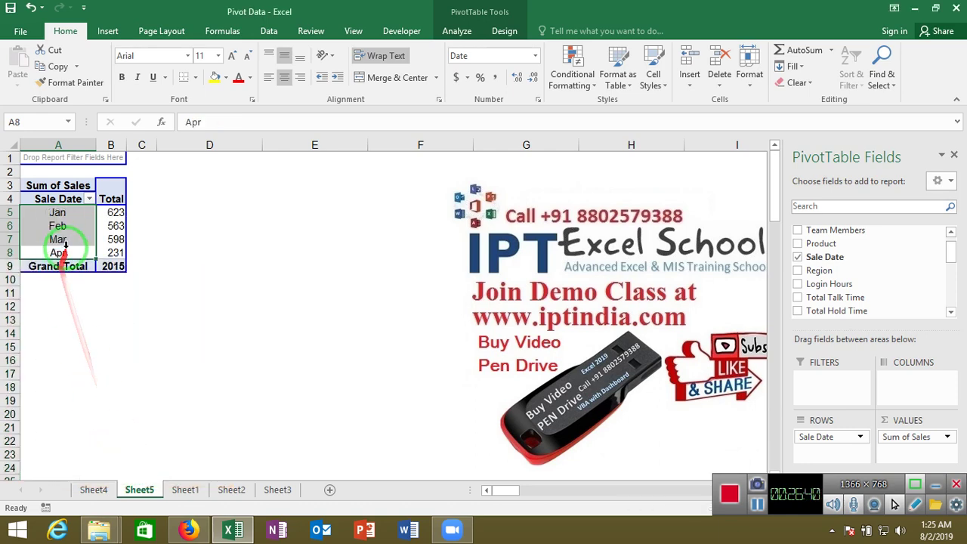
left_click(67, 241)
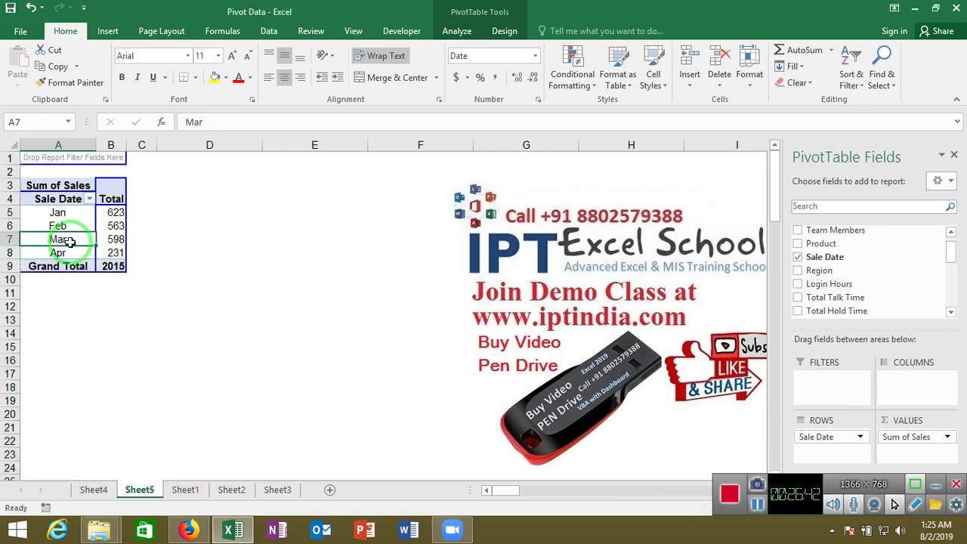
right_click(73, 242)
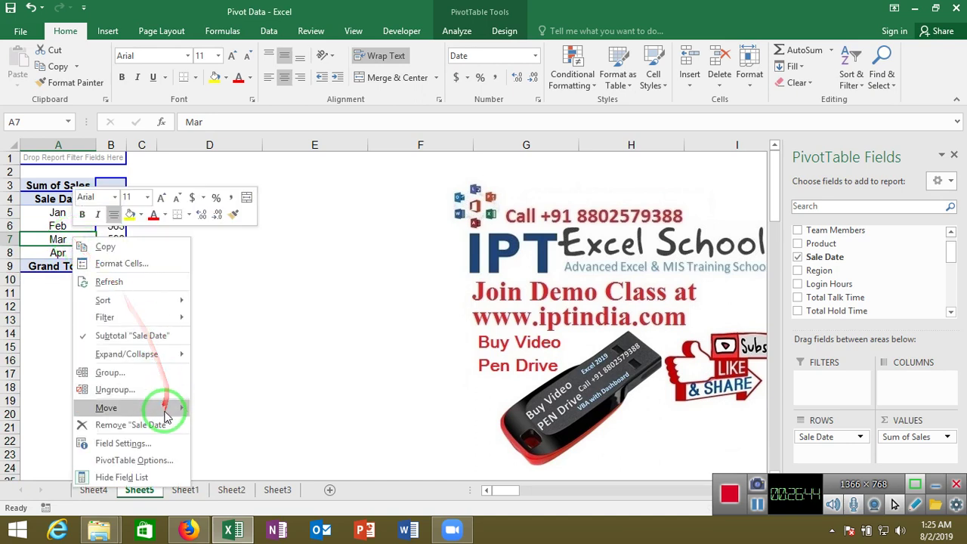
- Regroup Sale Date by Years, Quarters and Months
left_click(163, 378)
left_click(163, 378)
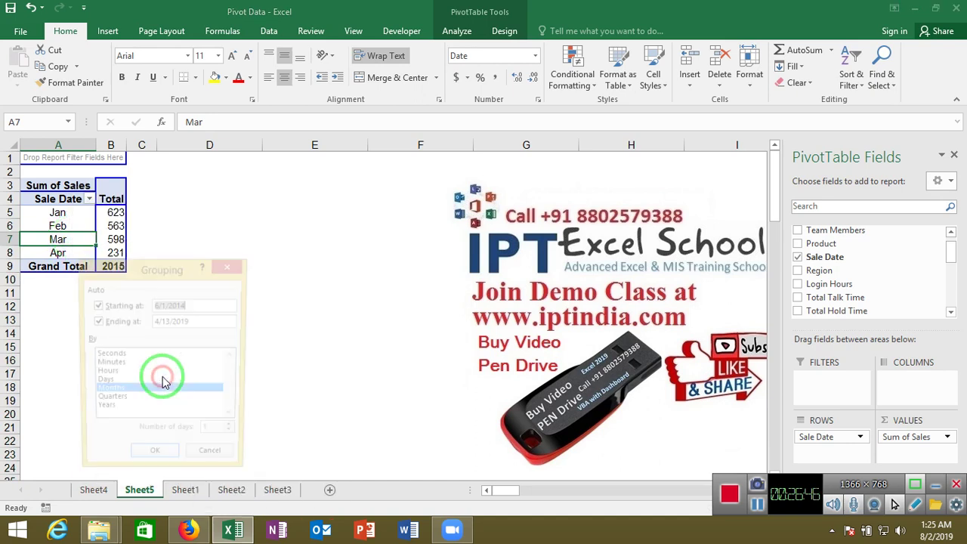
left_click(127, 403)
left_click(110, 410)
left_click(155, 460)
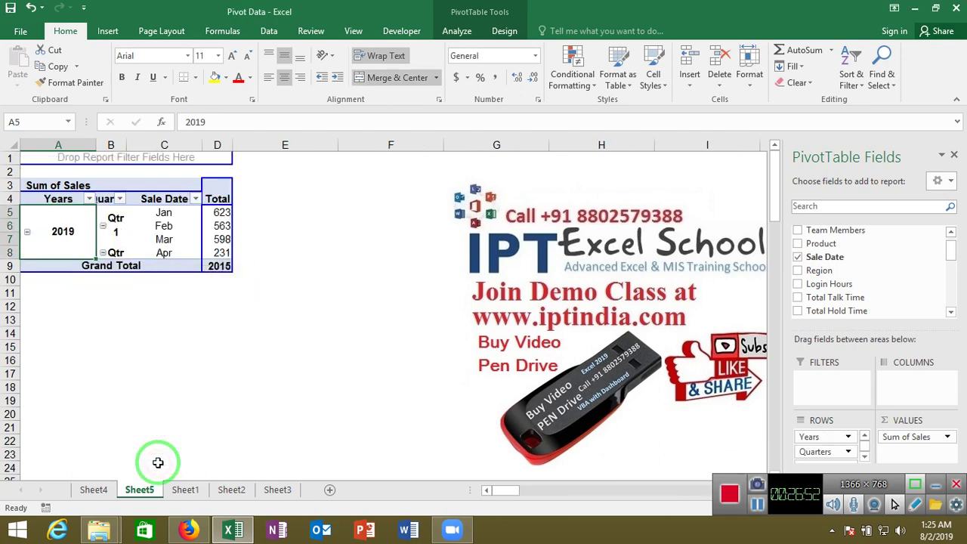
- Check the Qtr1, month and 2015 grand total rows, then minimise the Excel window
key("Right")
key("Right")
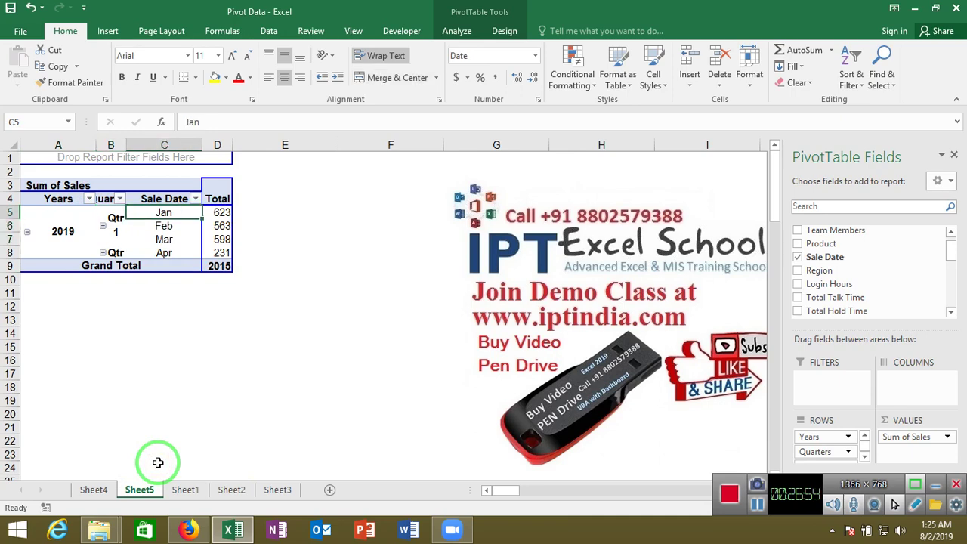
key("Down")
key("Right")
key("Down")
key("Down")
key("Down")
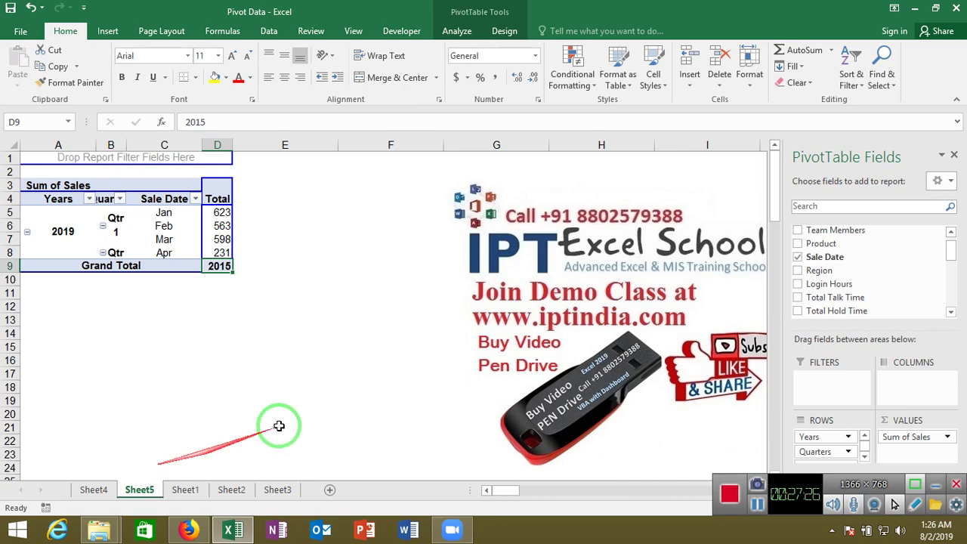
left_click(919, 14)
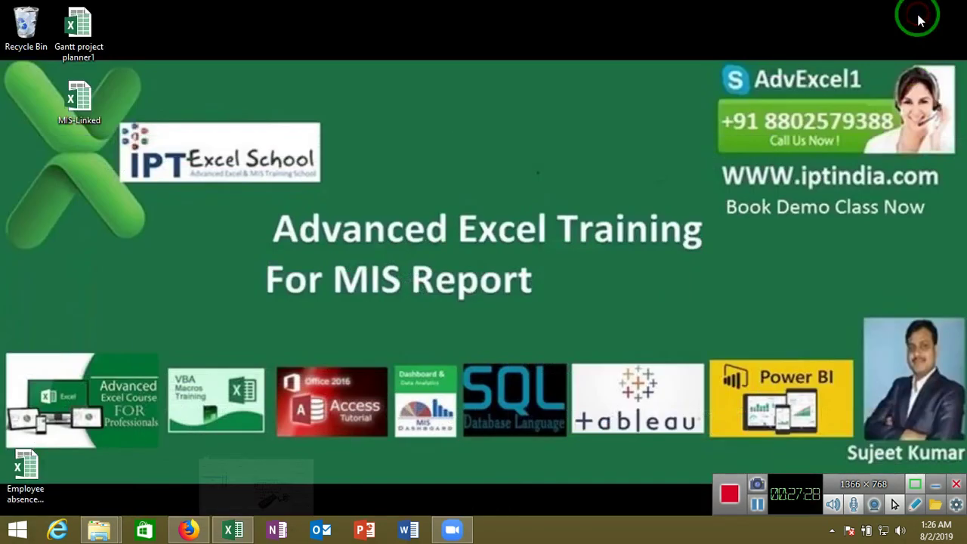